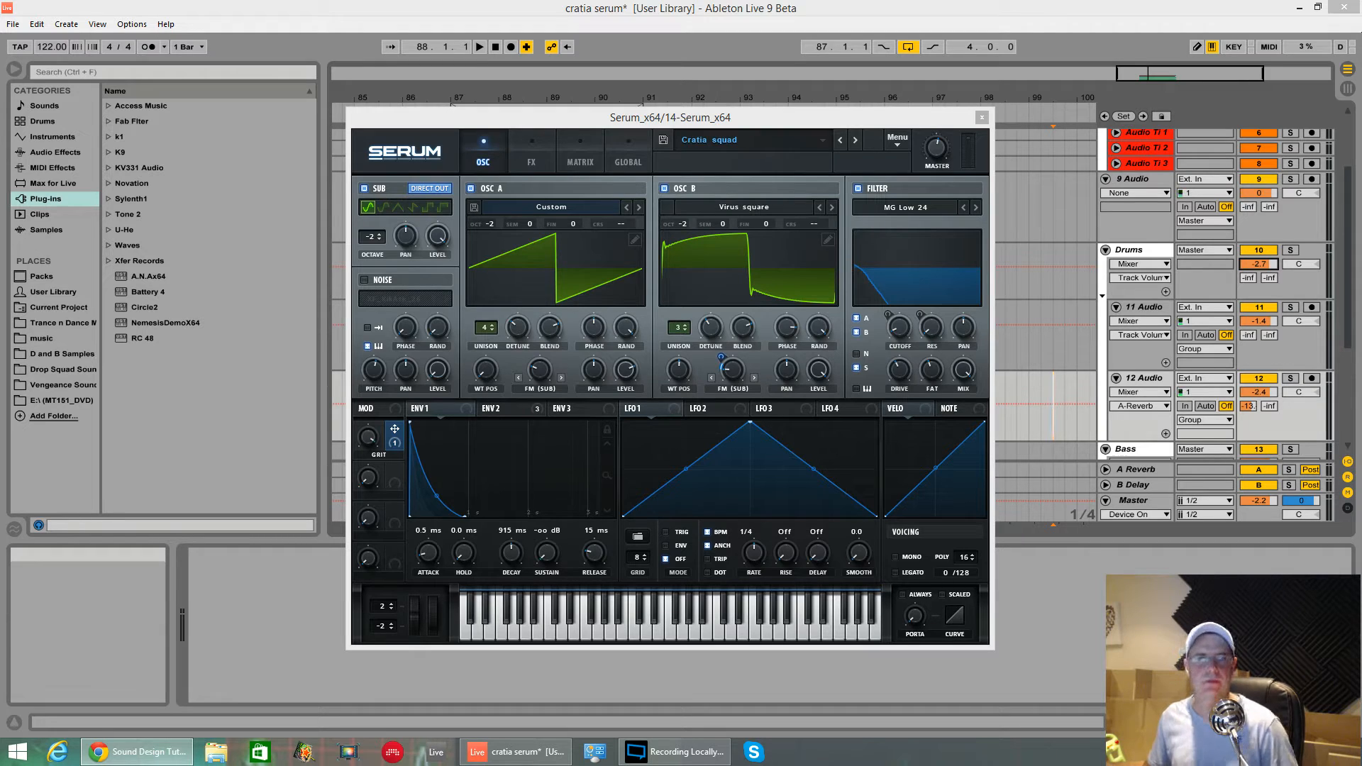
Switch to the browser and examine the bass sound request and the SoundCloud page of the Hey Sunshine Croatia Squad mix.
key(alt+Tab)
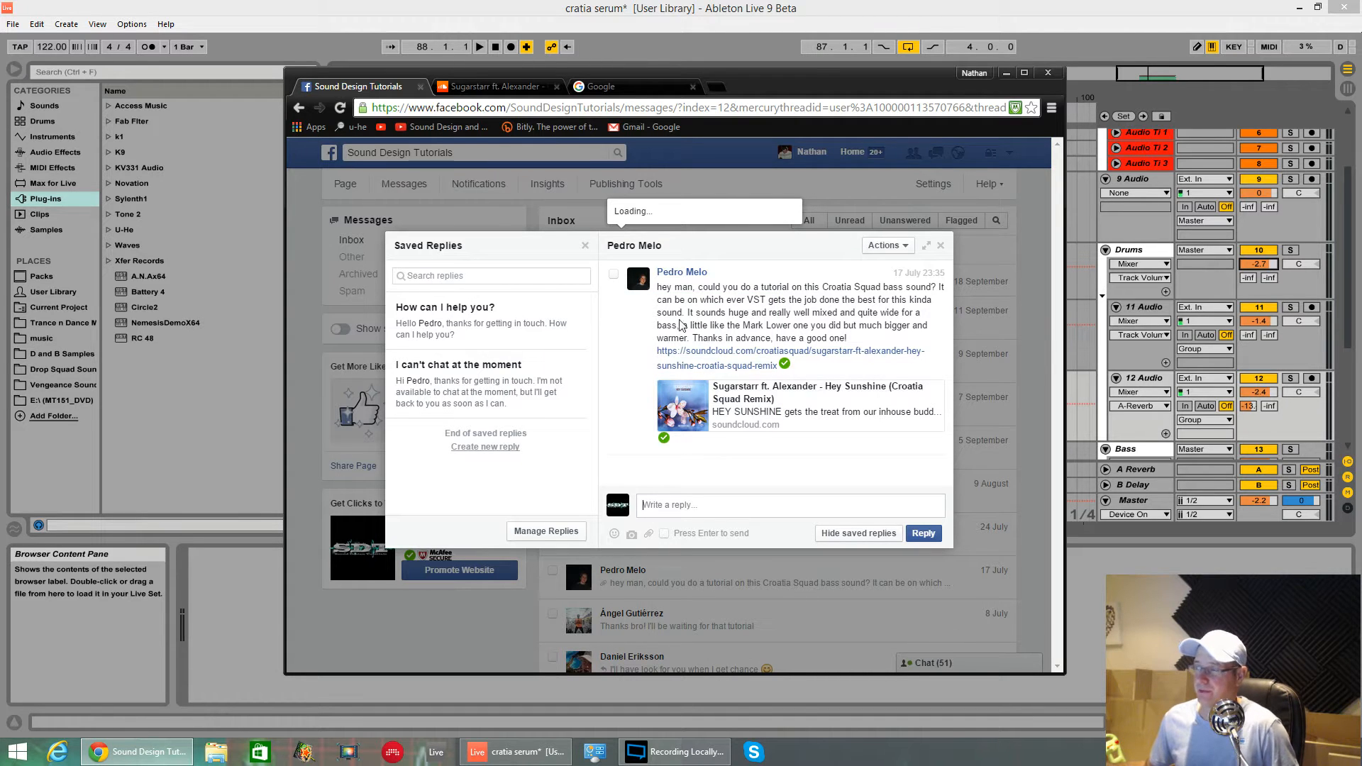
click(485, 88)
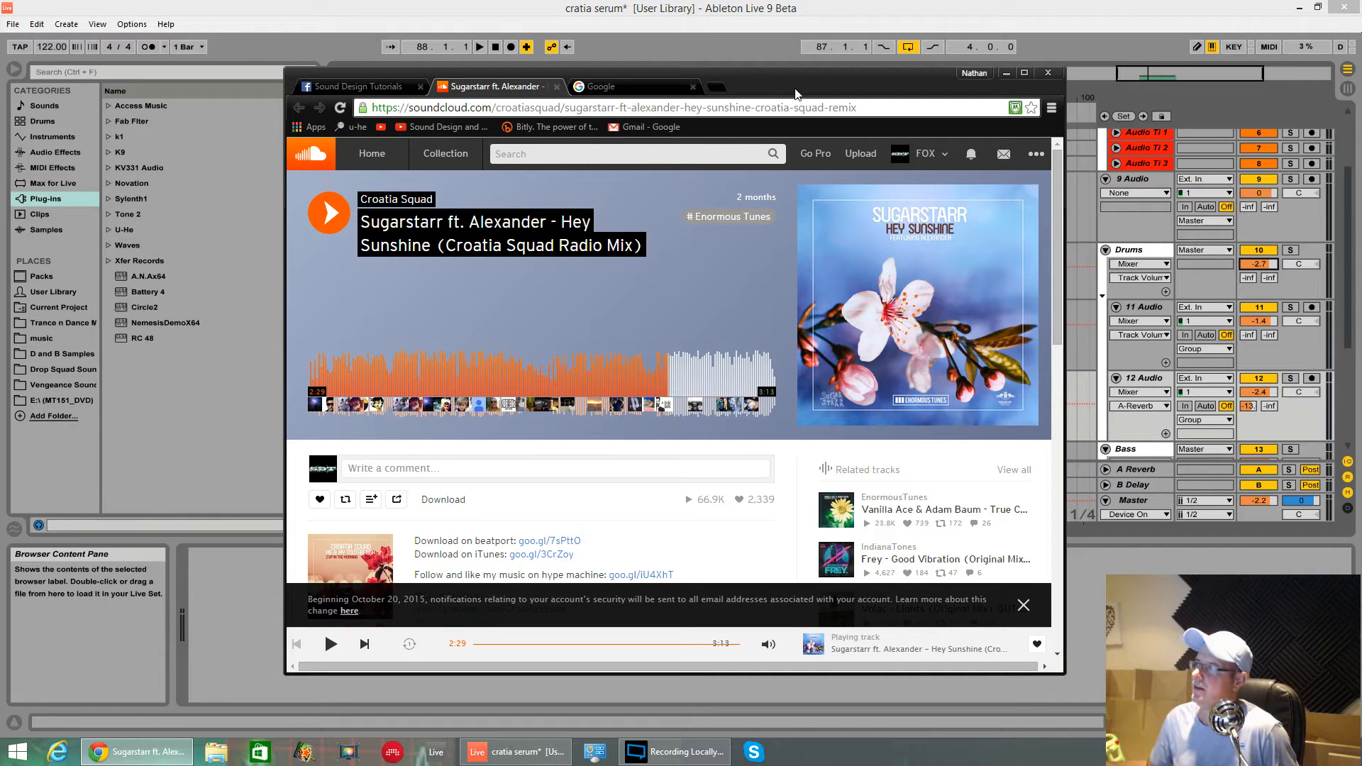
drag(787, 89, 0, 88)
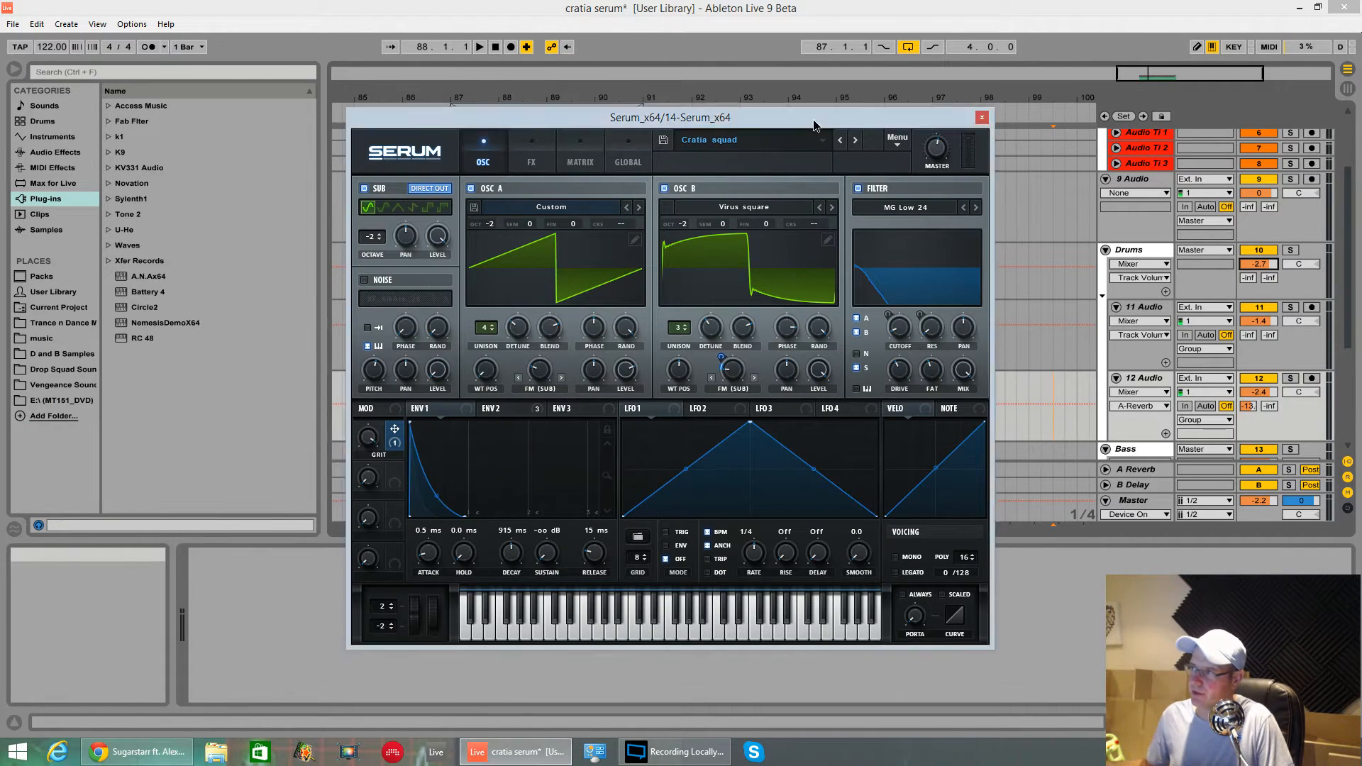
Play the loop with the Cratia squad patch while trying out its Grit macro and the sub oscillator waveforms.
drag(568, 117, 655, 111)
key(space)
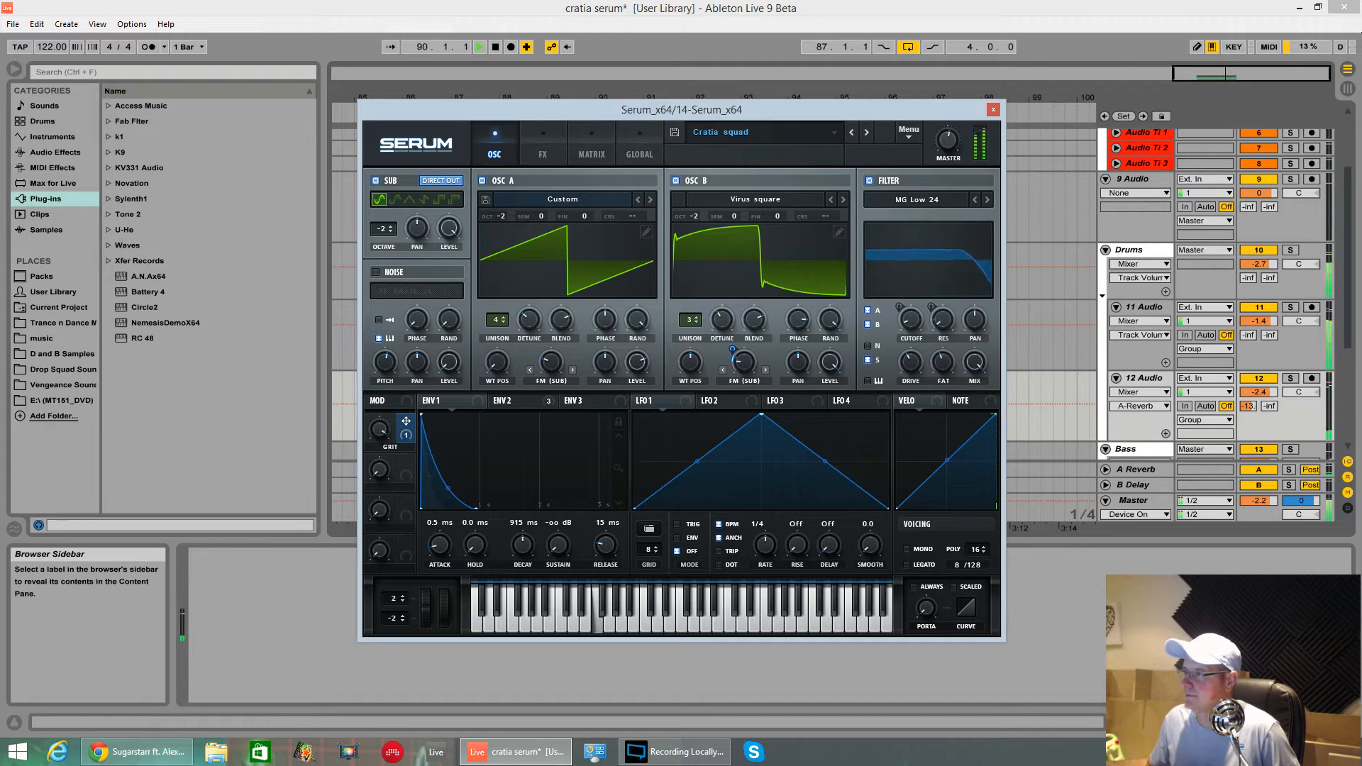
mouse_move(381, 426)
mouse_down()
mouse_move(381, 607)
mouse_move(381, 429)
mouse_up()
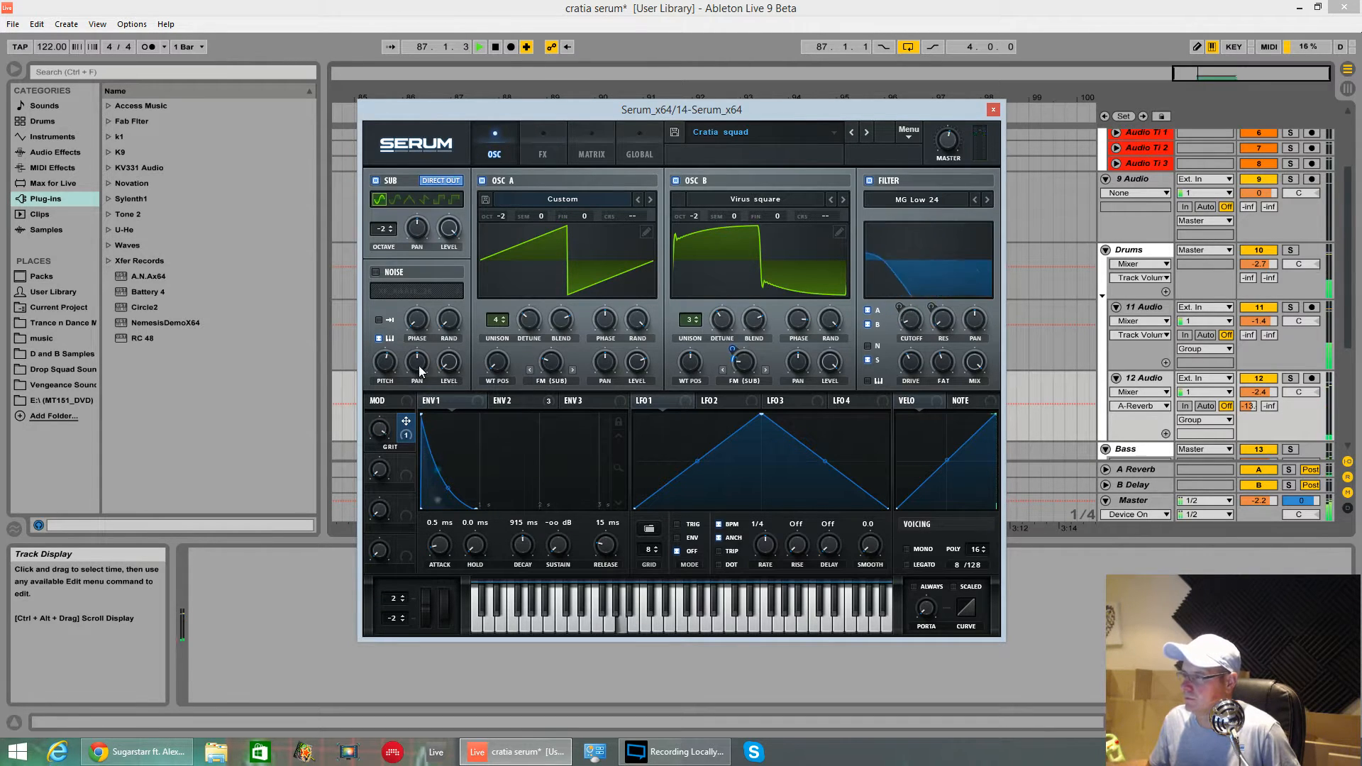
click(380, 339)
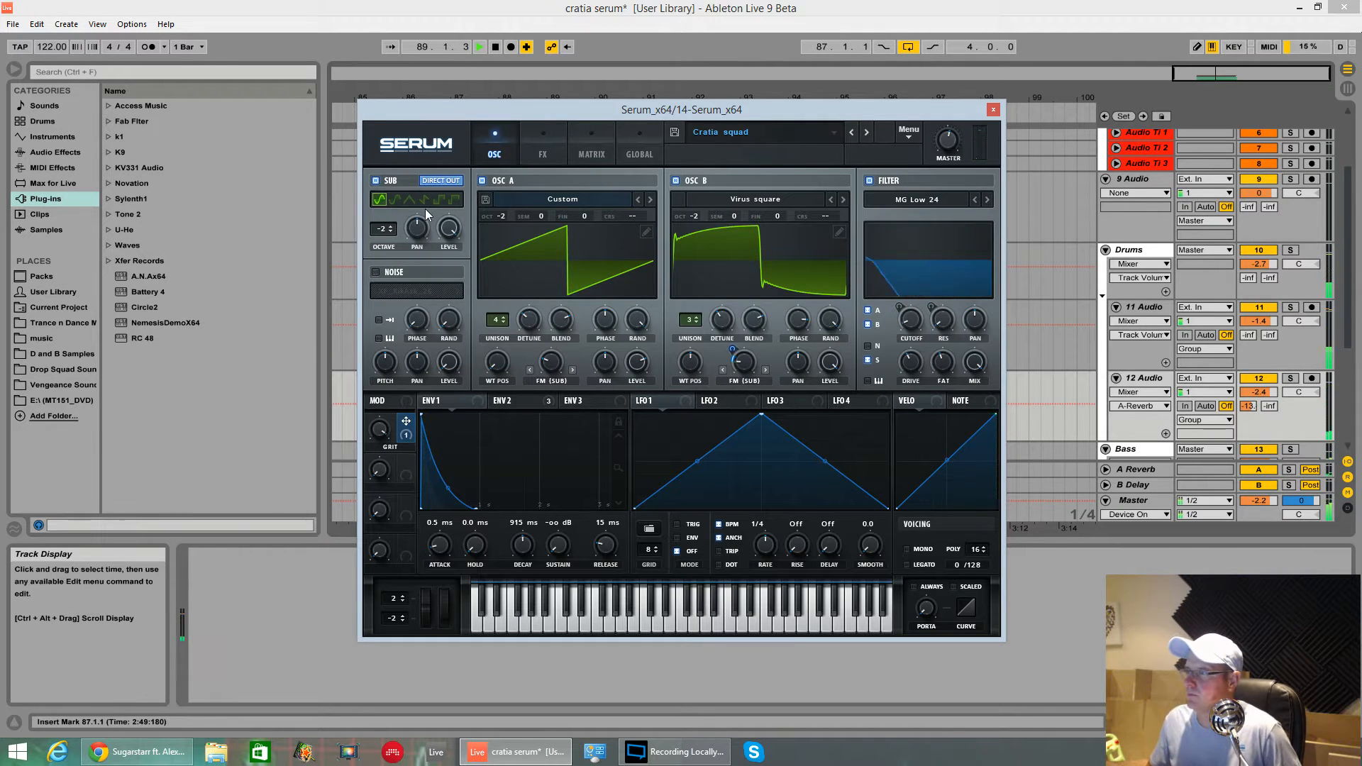
click(393, 201)
click(380, 200)
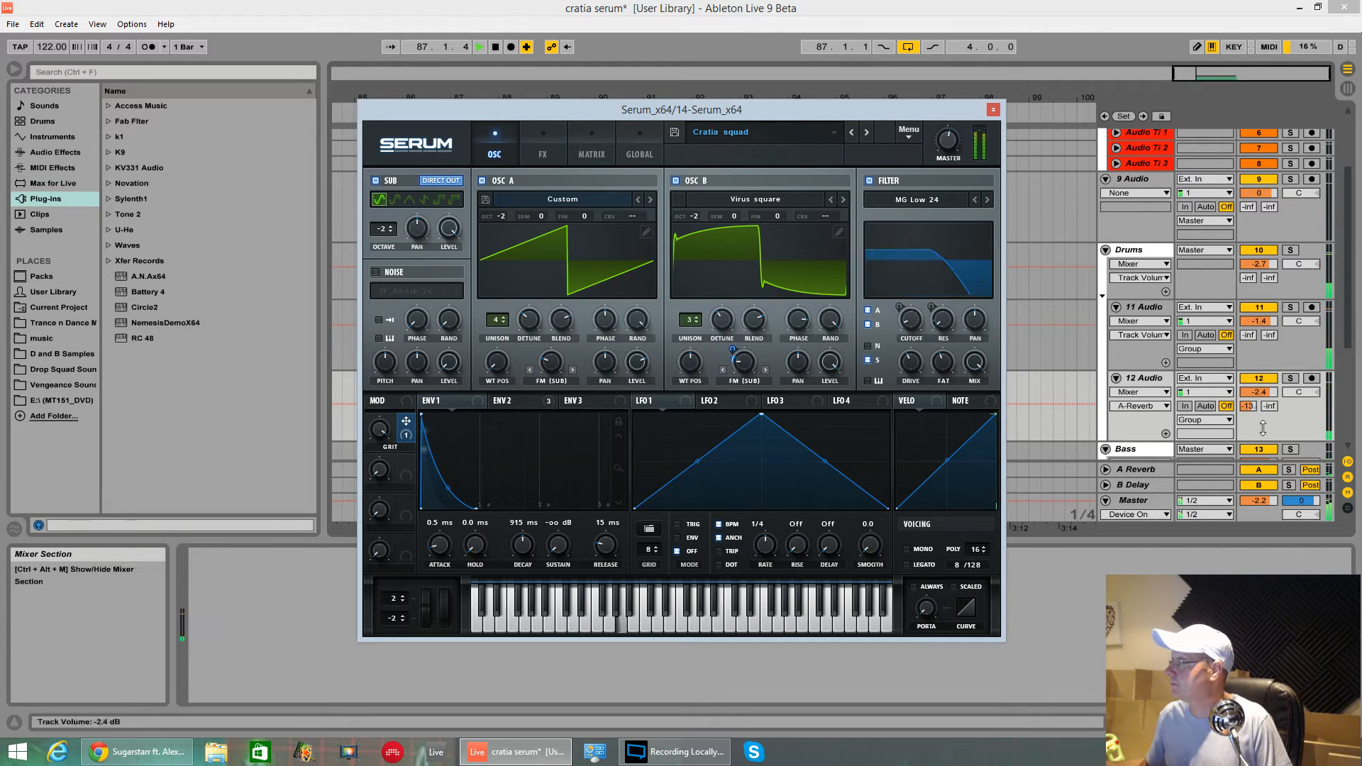
Solo the Bass group and listen to the Cratia squad patch on its own.
click(1291, 449)
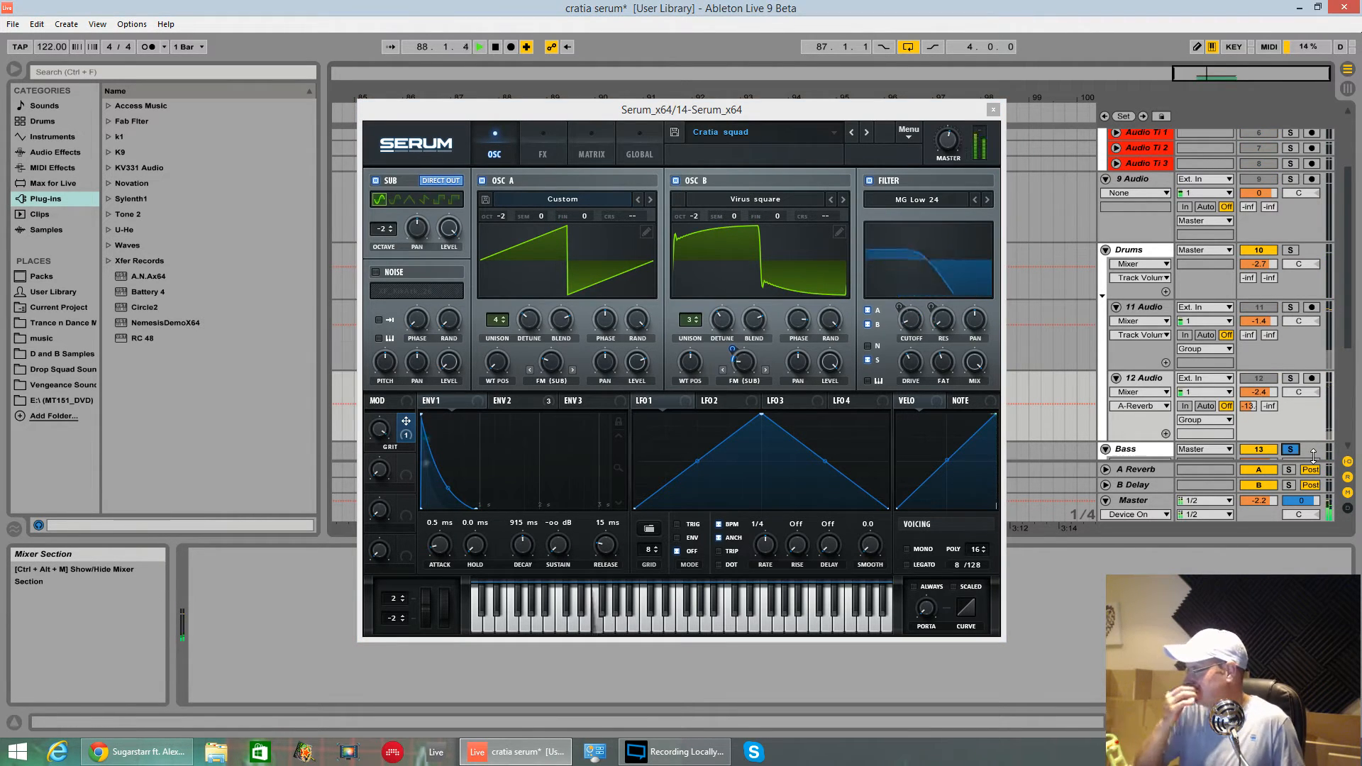
click(380, 430)
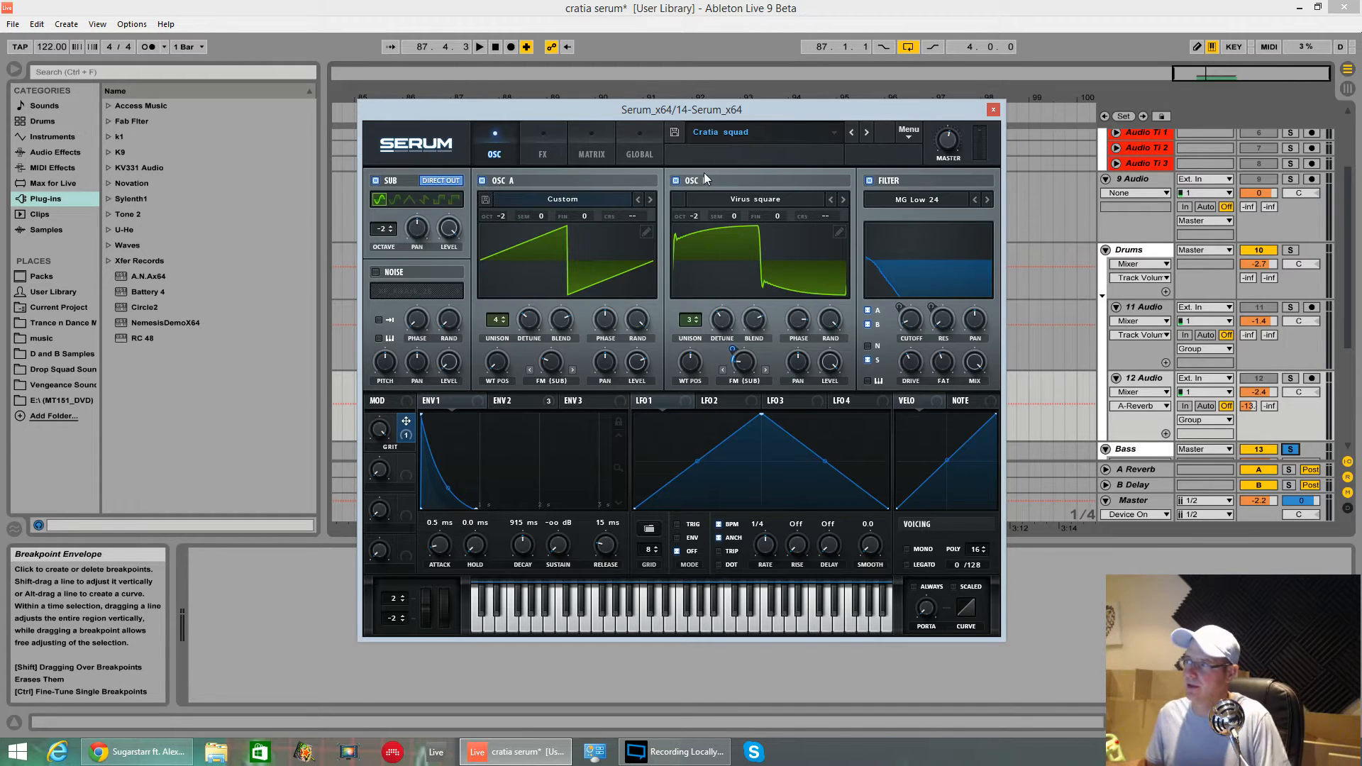
Initialize the Serum preset and set oscillator A to the square wave of the Basic Shapes wavetable.
click(901, 134)
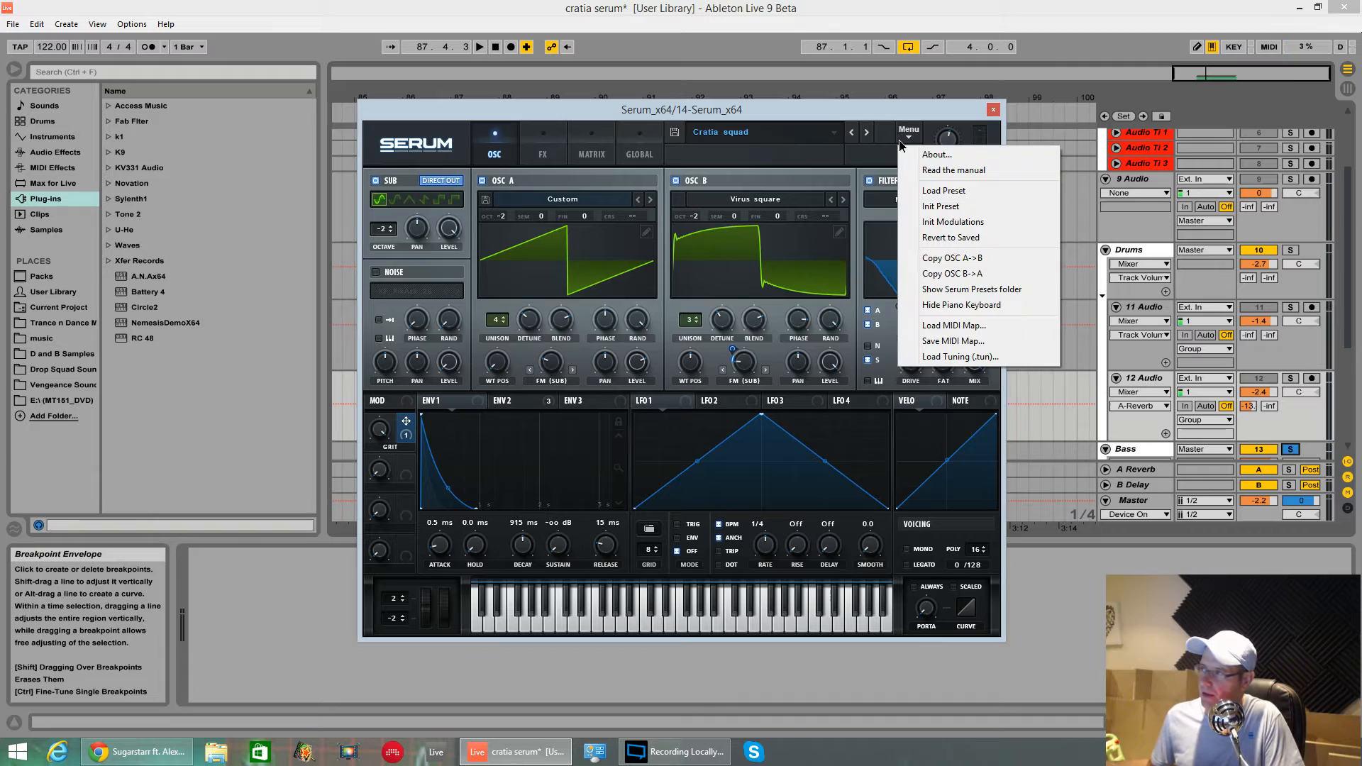
click(931, 208)
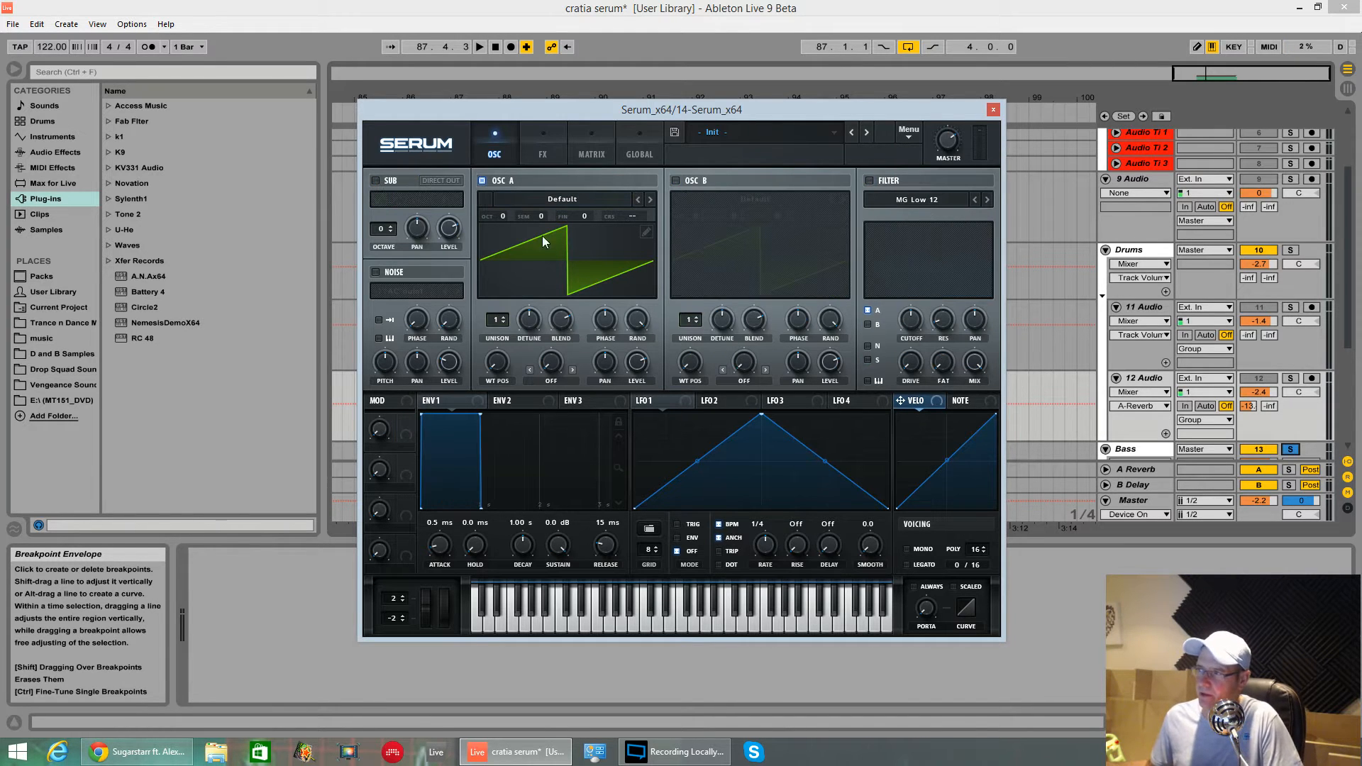
click(551, 196)
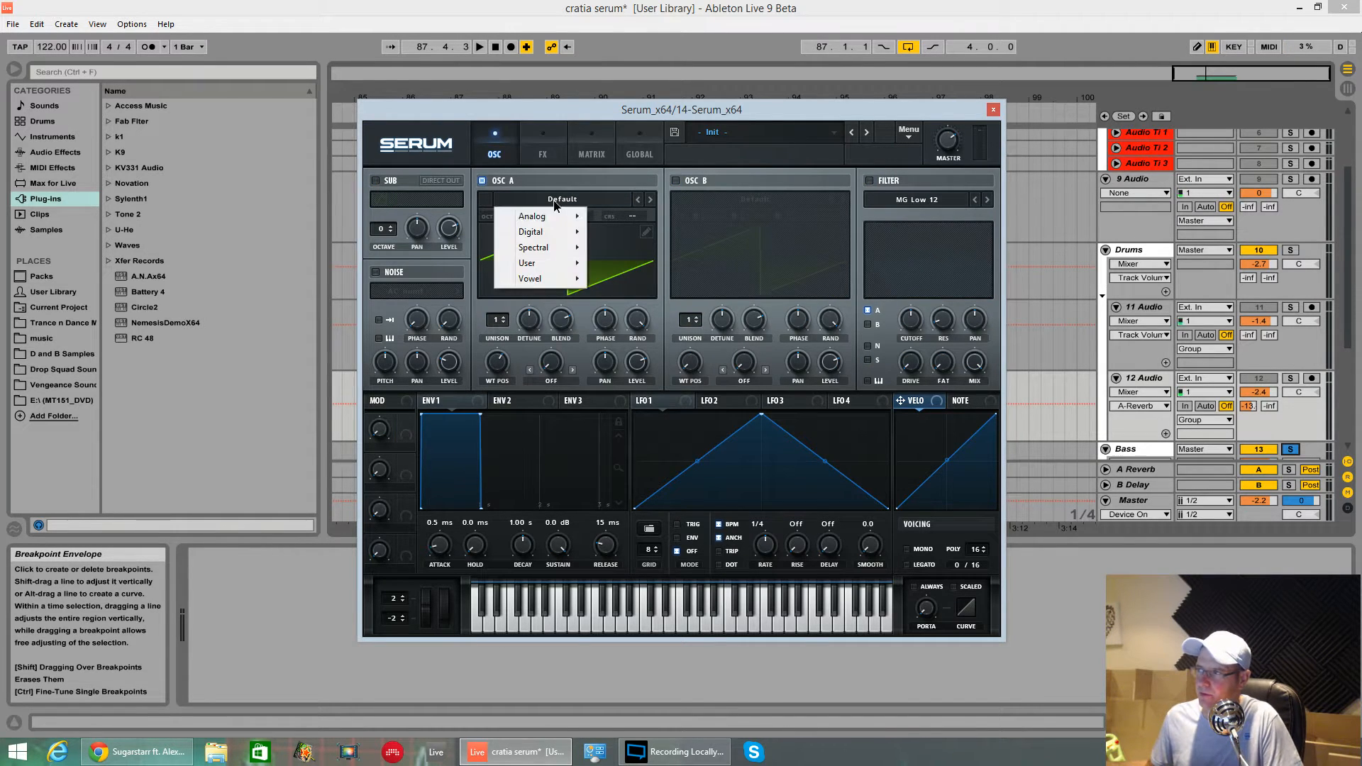
mouse_move(540, 216)
click(682, 284)
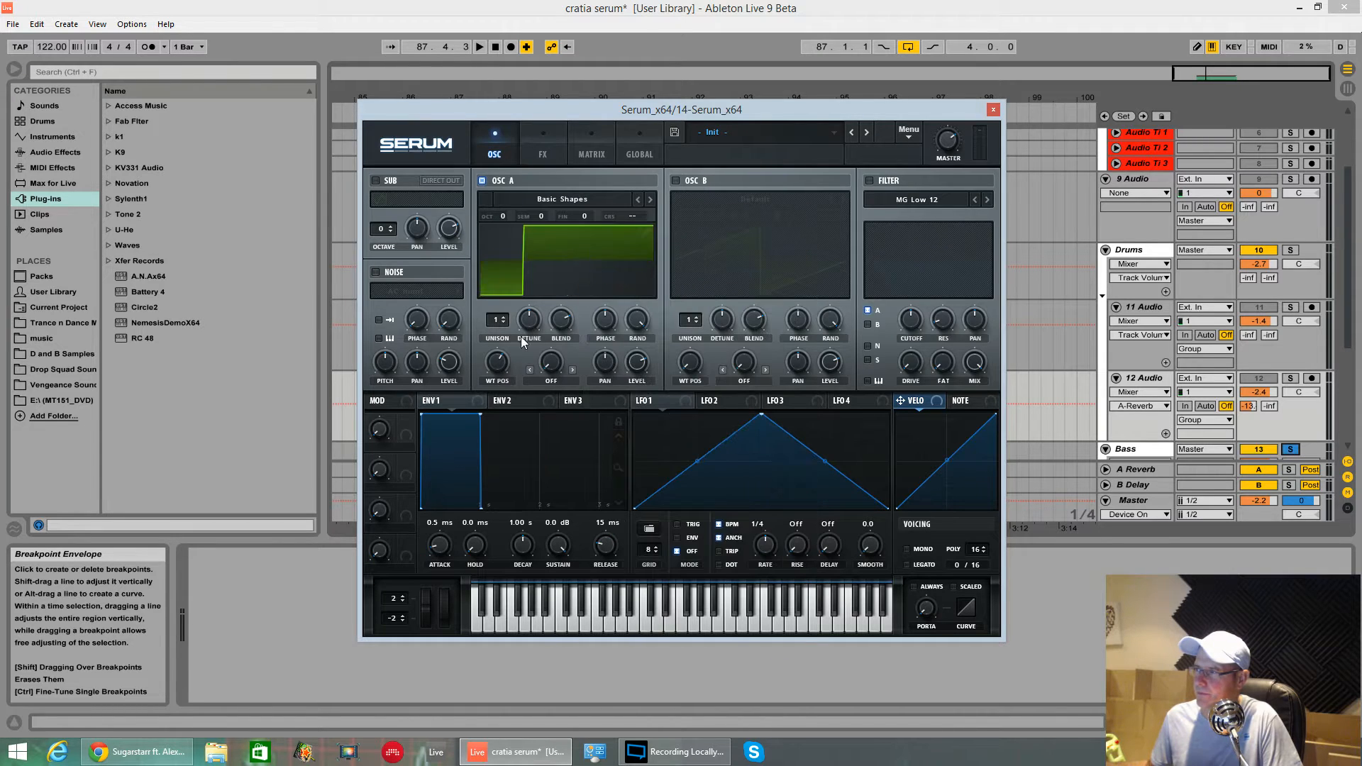
drag(505, 365, 499, 447)
Start playback and solo the 14 Serum track inside the Bass group.
key(space)
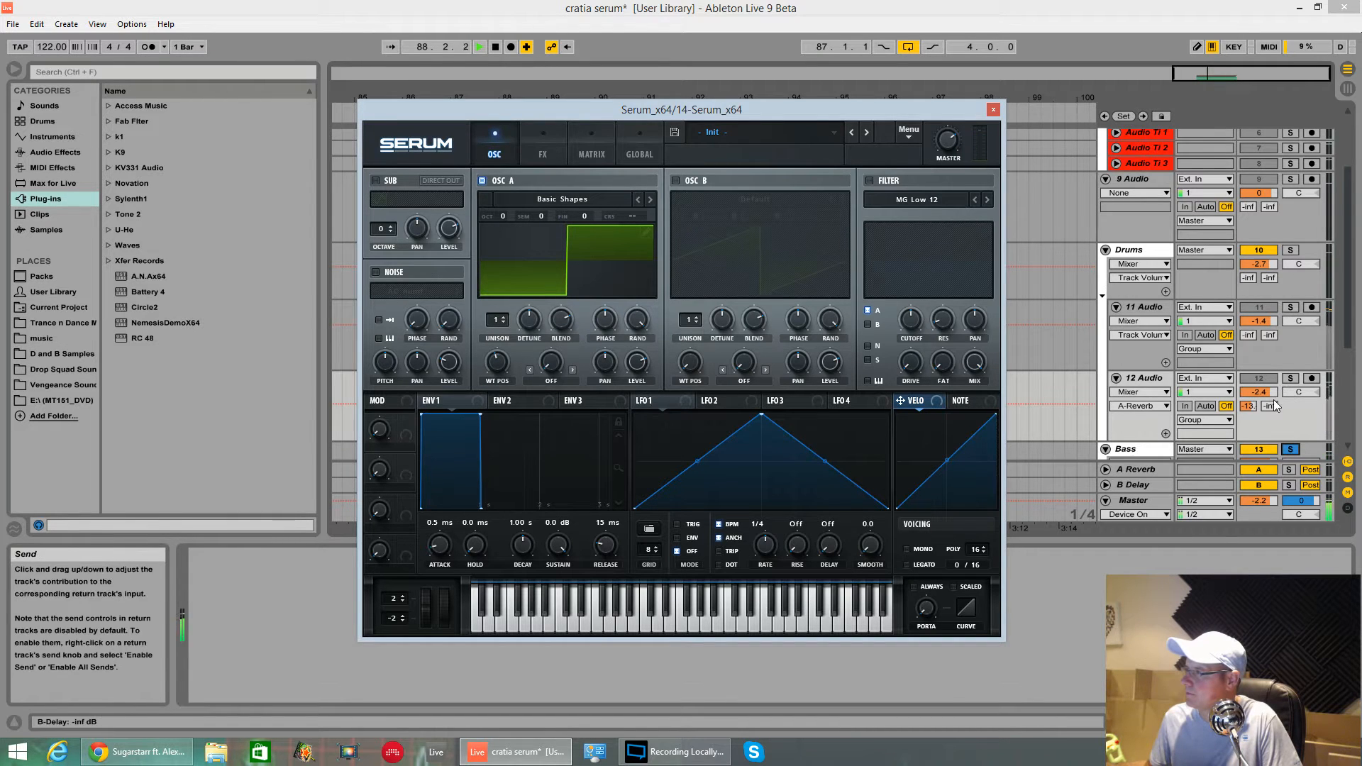
click(1253, 424)
scroll(1253, 425, down, 3)
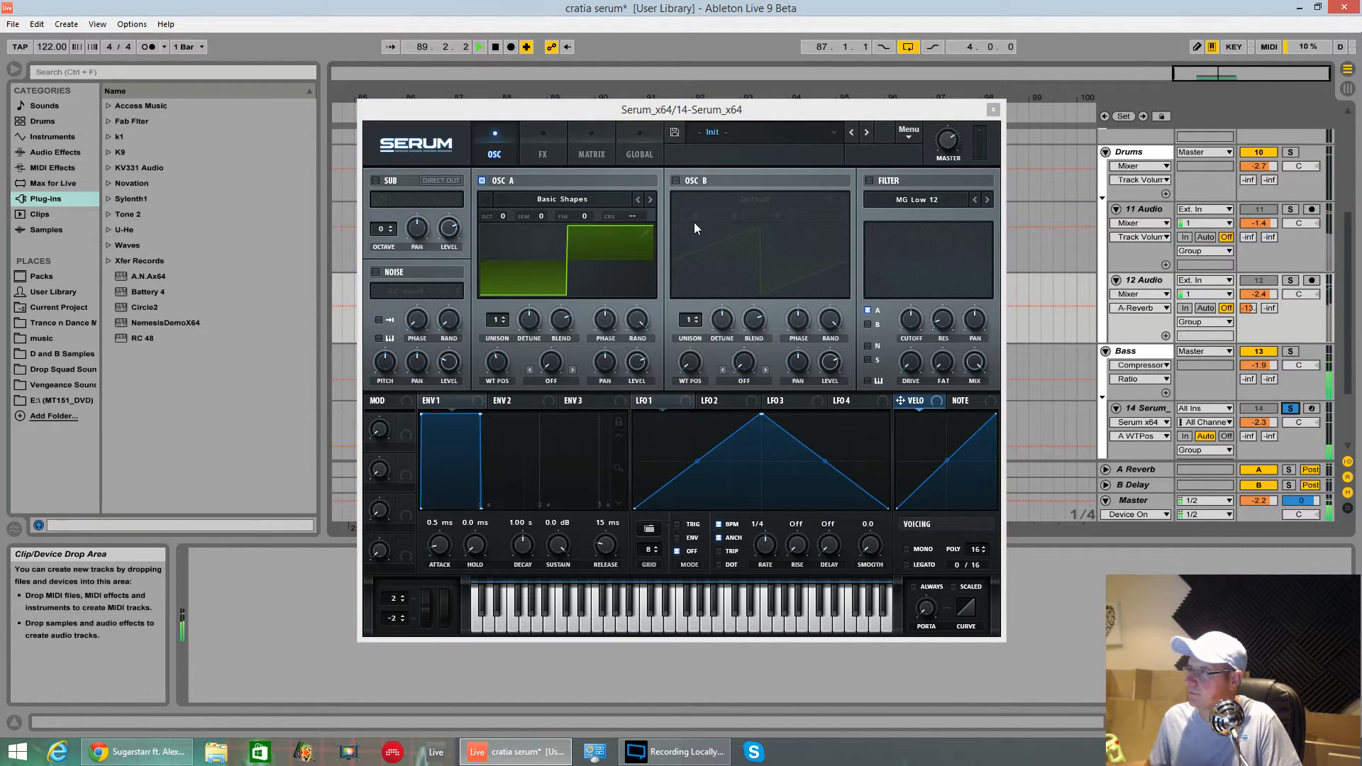
Enable oscillator B and load the Virus square wavetable into it.
click(676, 180)
click(702, 198)
mouse_move(725, 218)
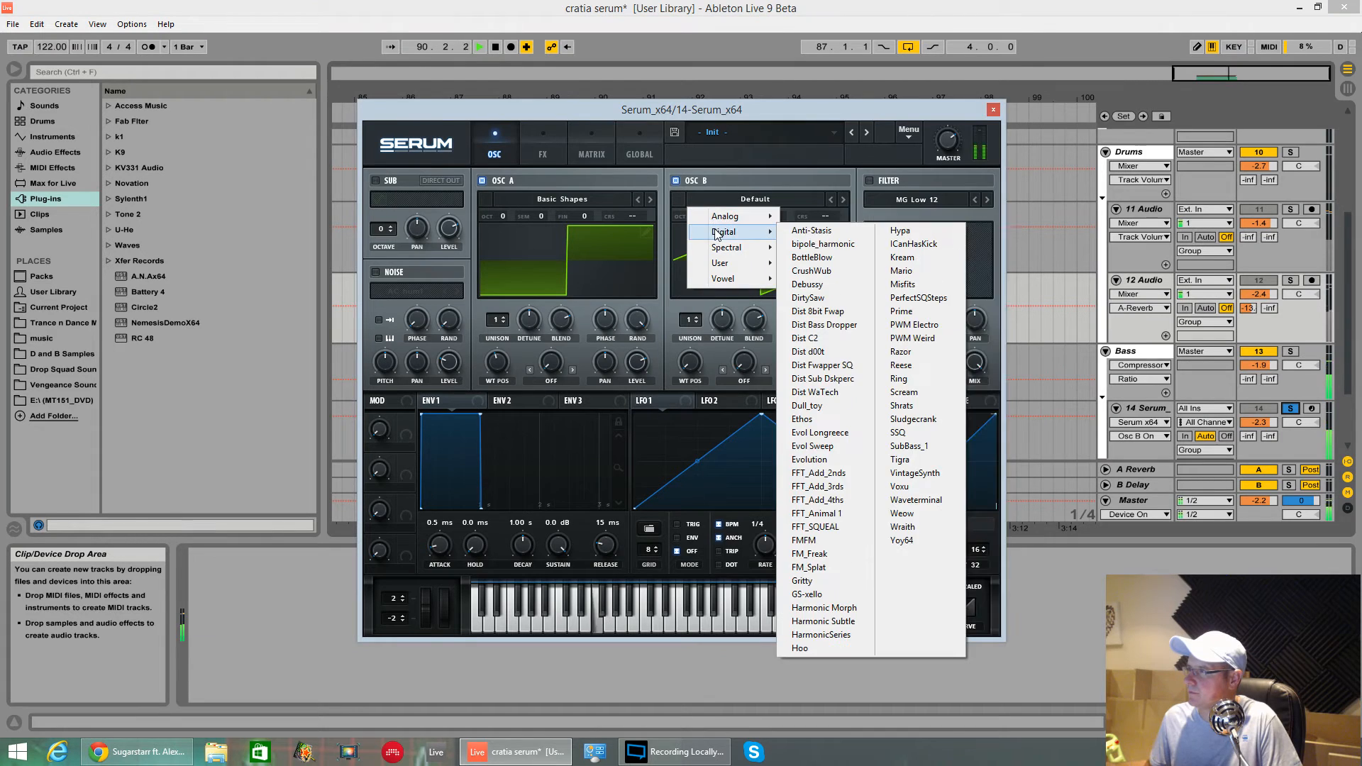
mouse_move(743, 268)
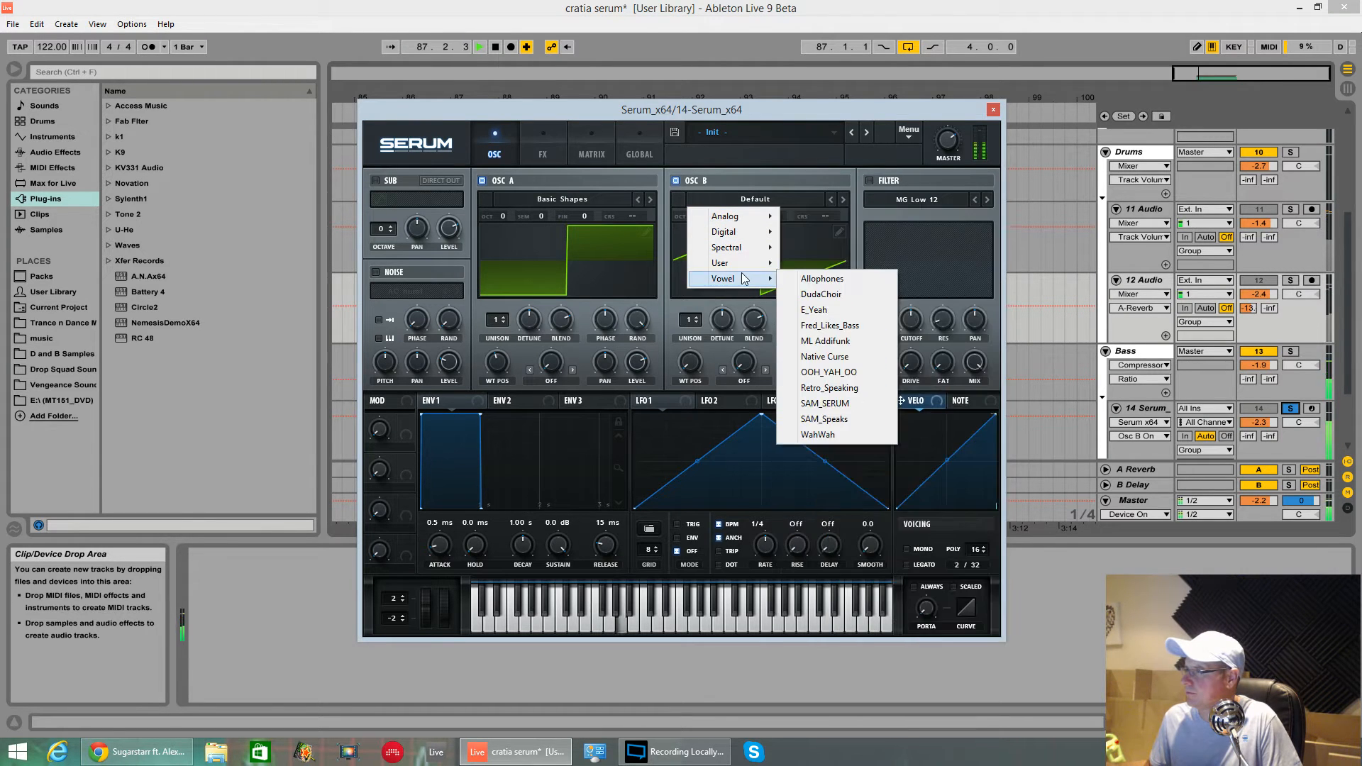
click(951, 491)
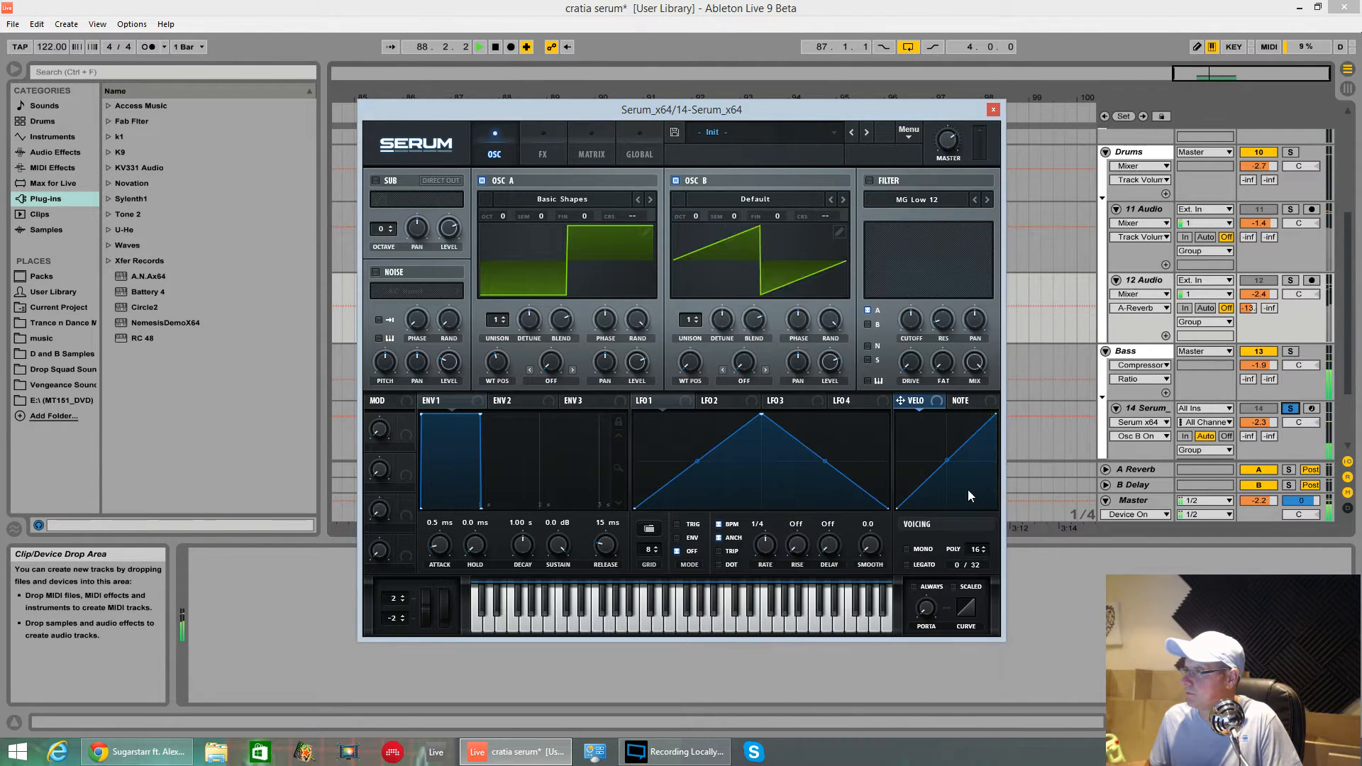
Compare the Basic Shapes square with the Virus square by alternately enabling oscillators A and B during playback, finishing on B.
click(482, 181)
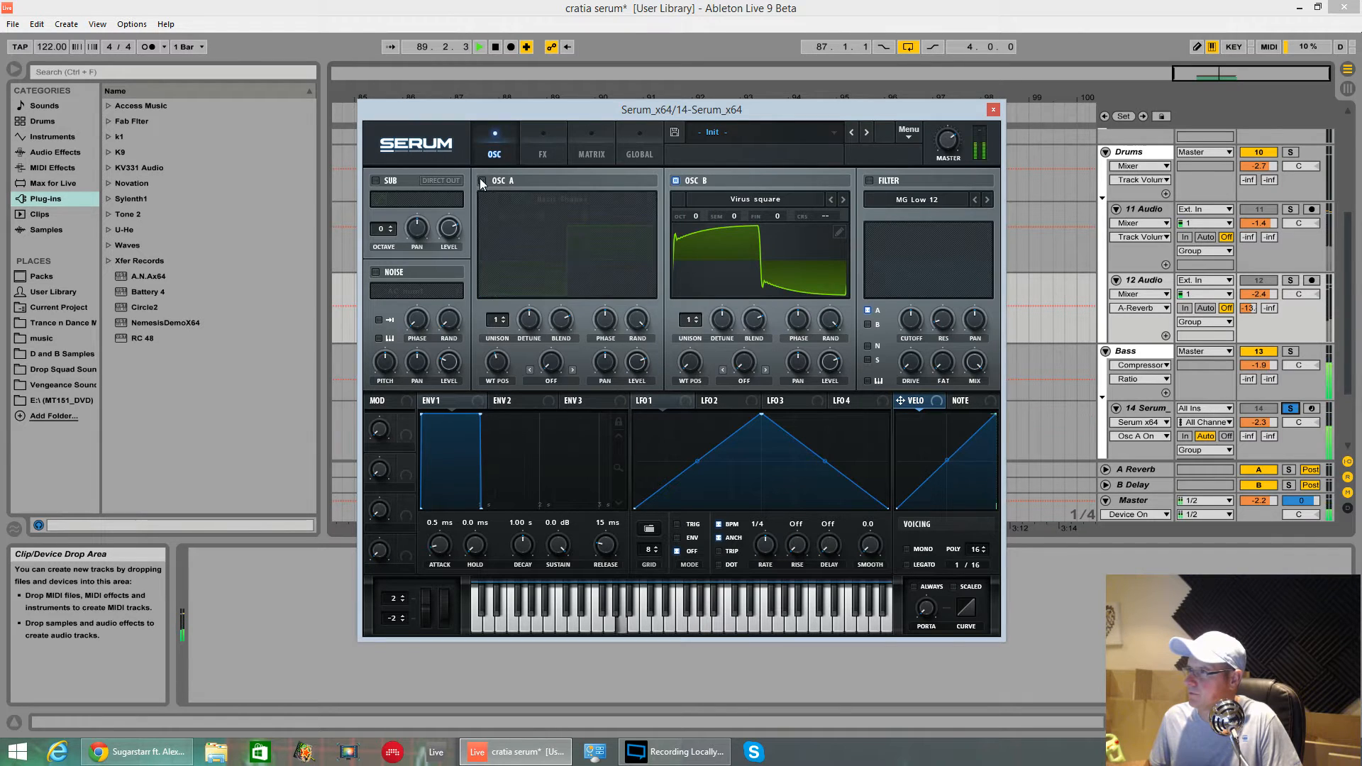
click(674, 181)
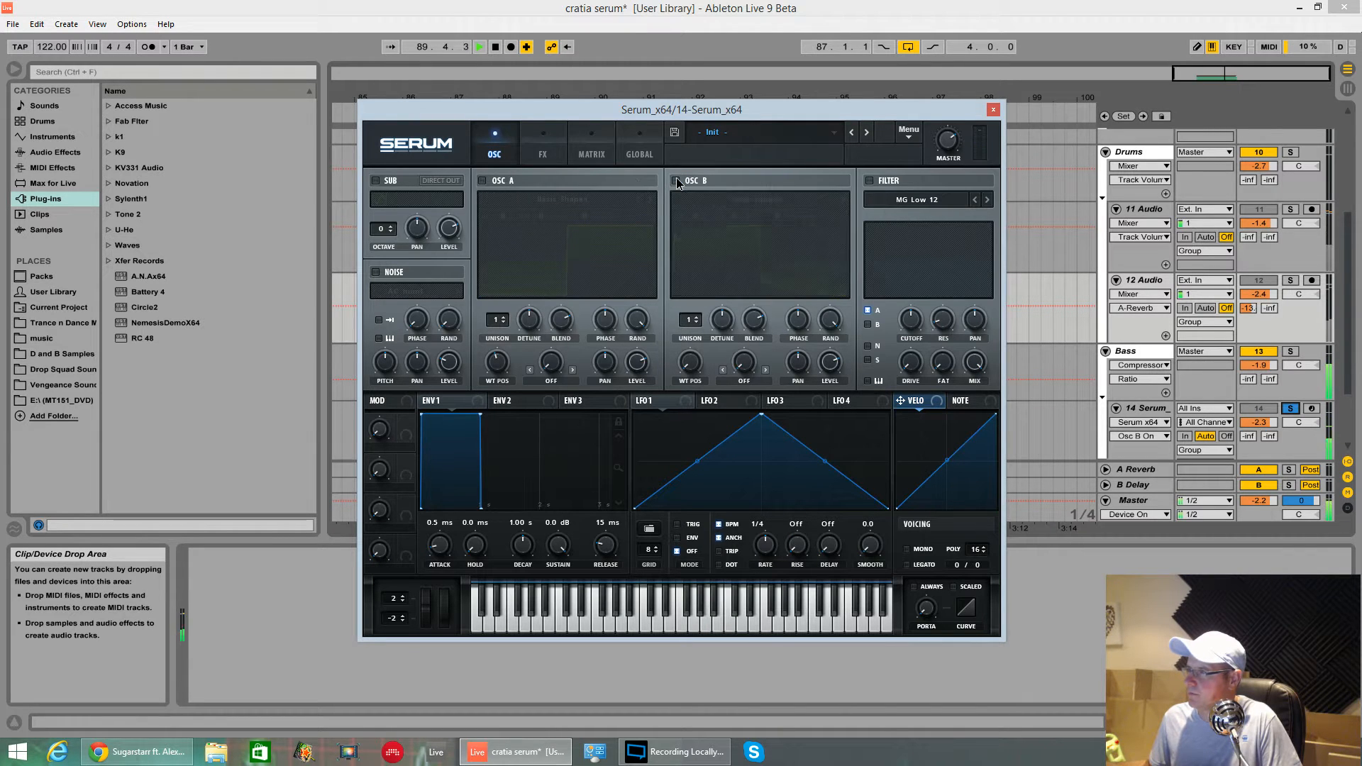
click(480, 181)
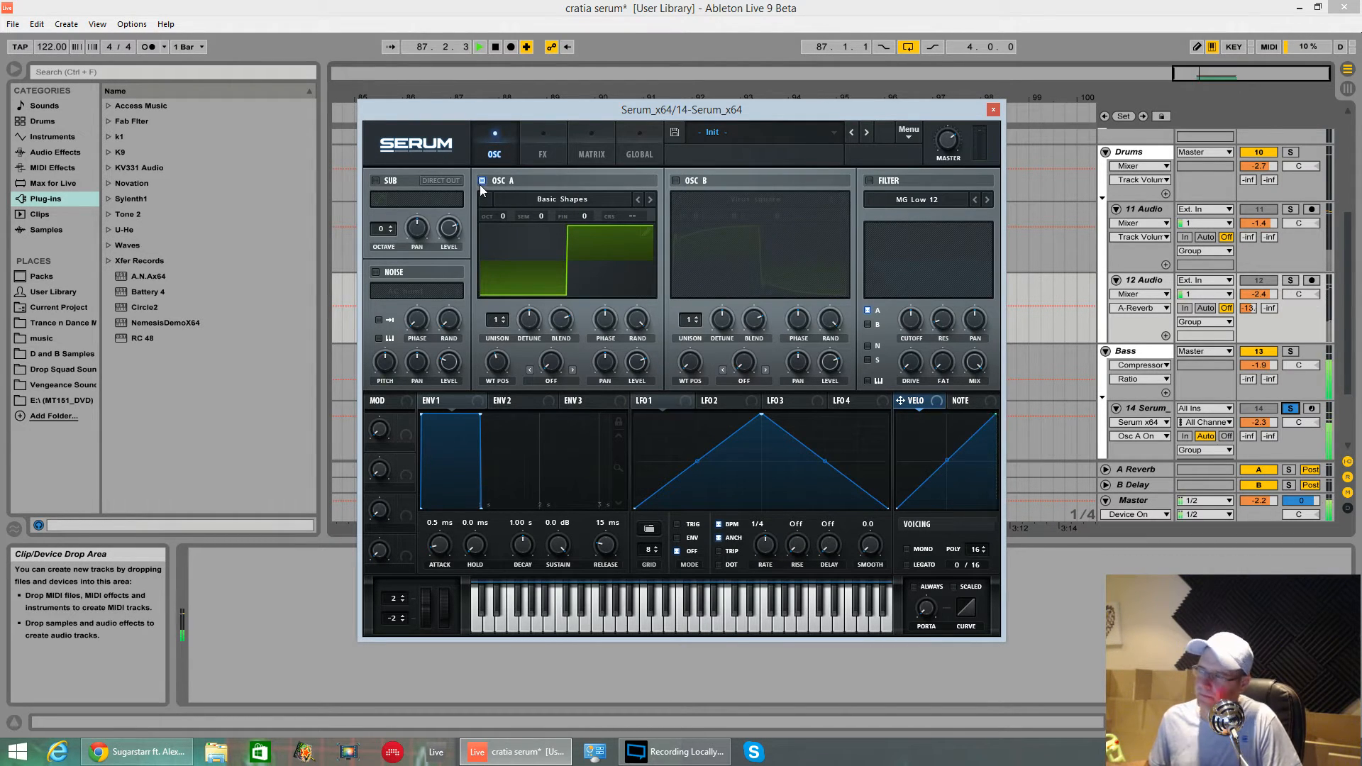
click(480, 180)
click(676, 181)
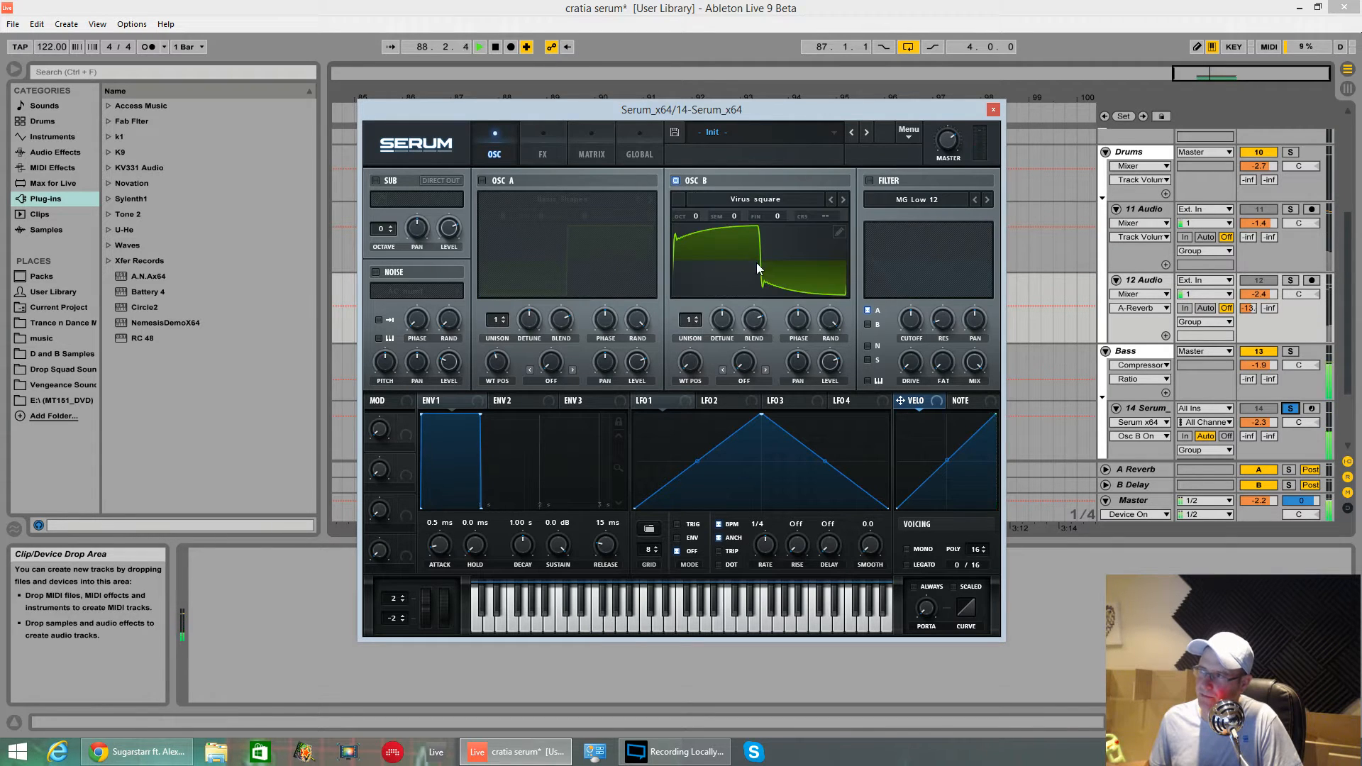
click(483, 181)
click(674, 181)
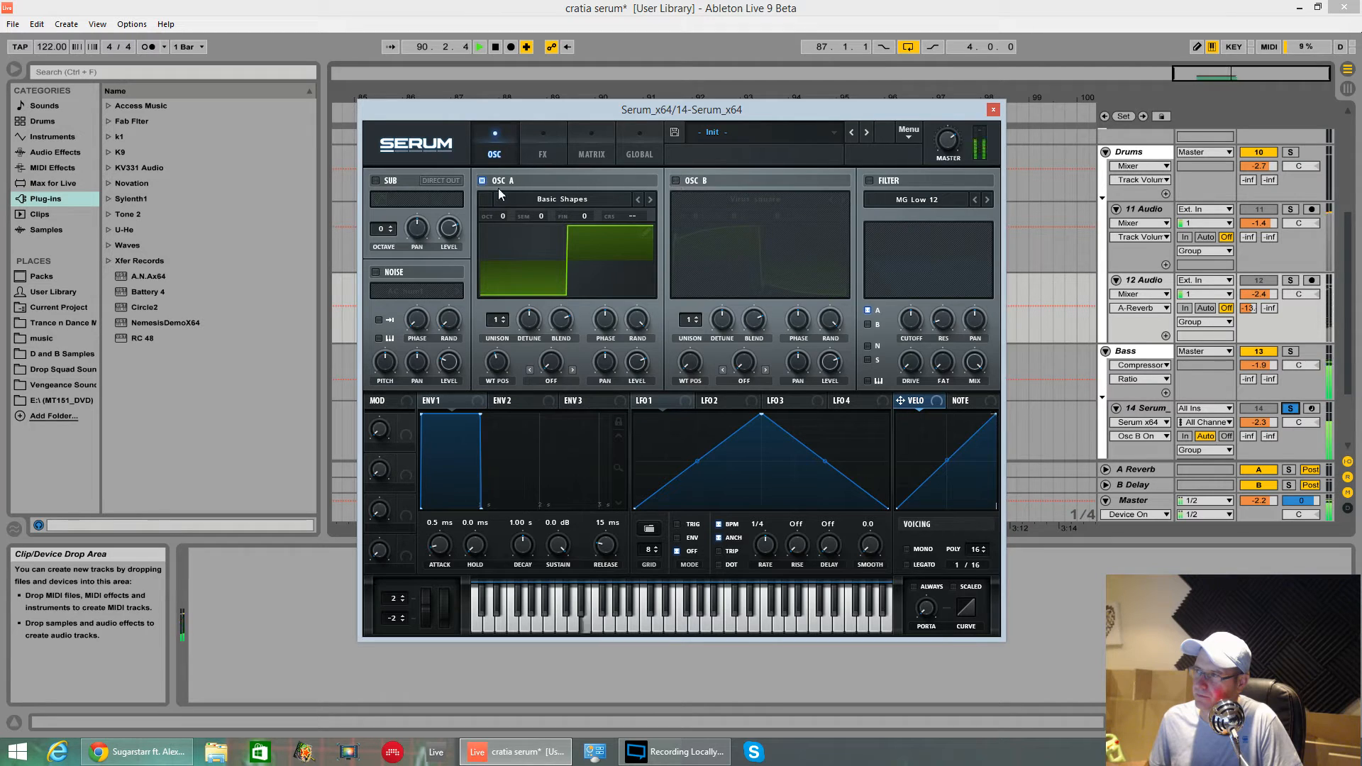
click(482, 181)
click(676, 180)
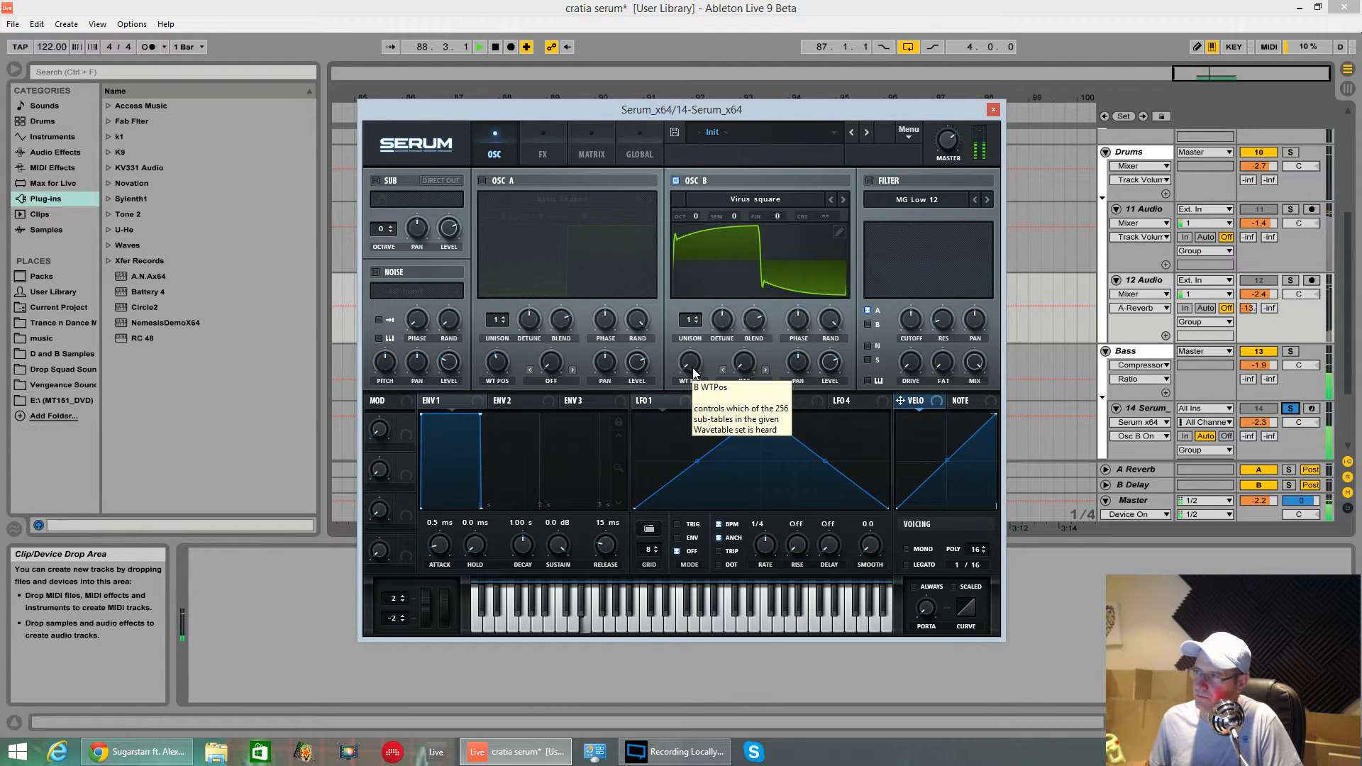
key(space)
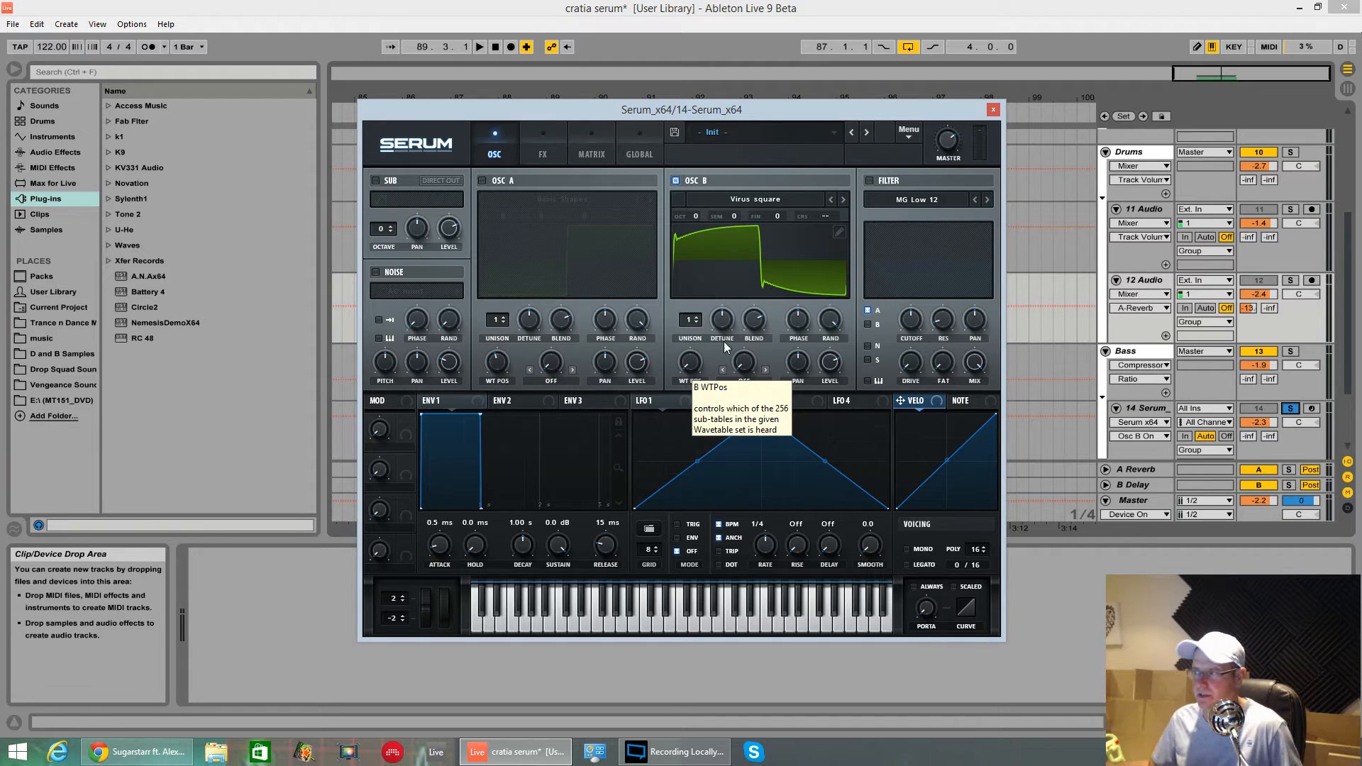
Reset the Serum patch to the Init preset and show the device chain of the 15 Serum track.
click(688, 364)
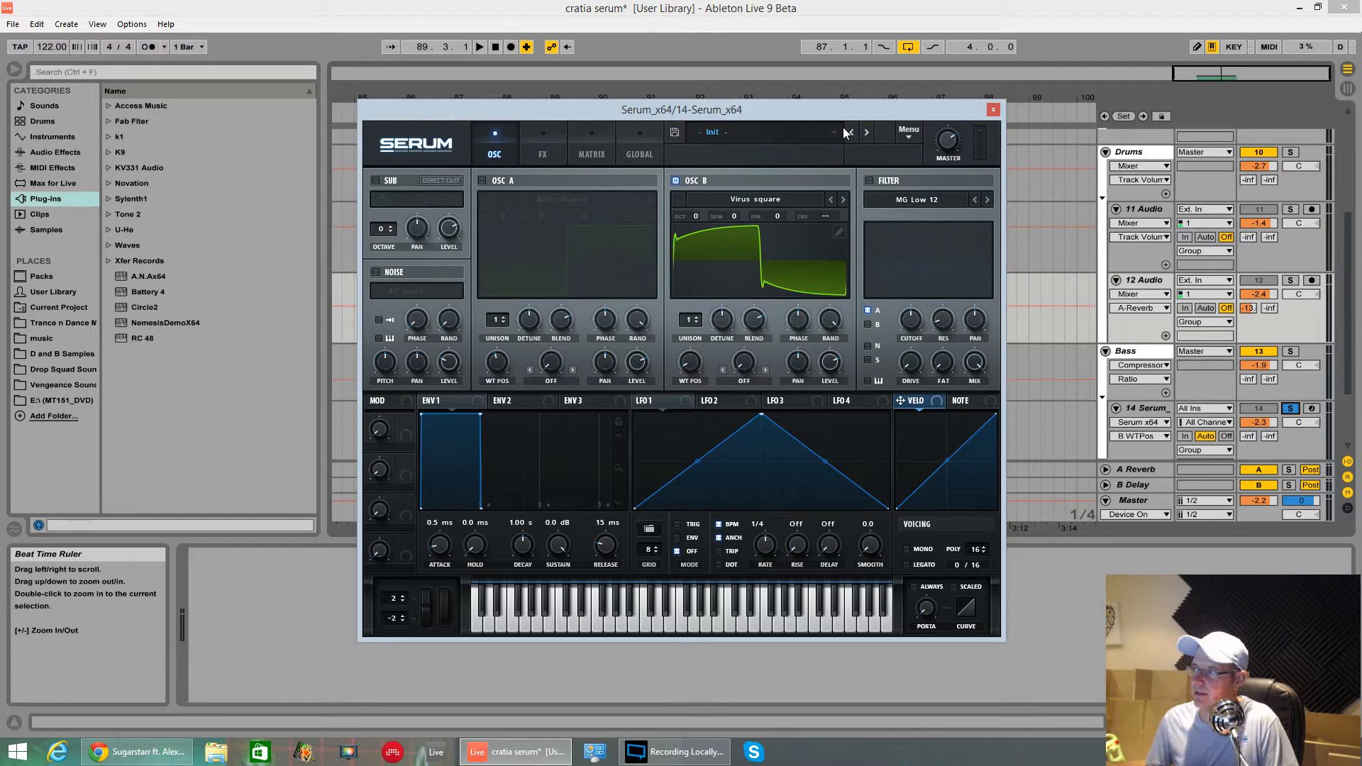
click(820, 130)
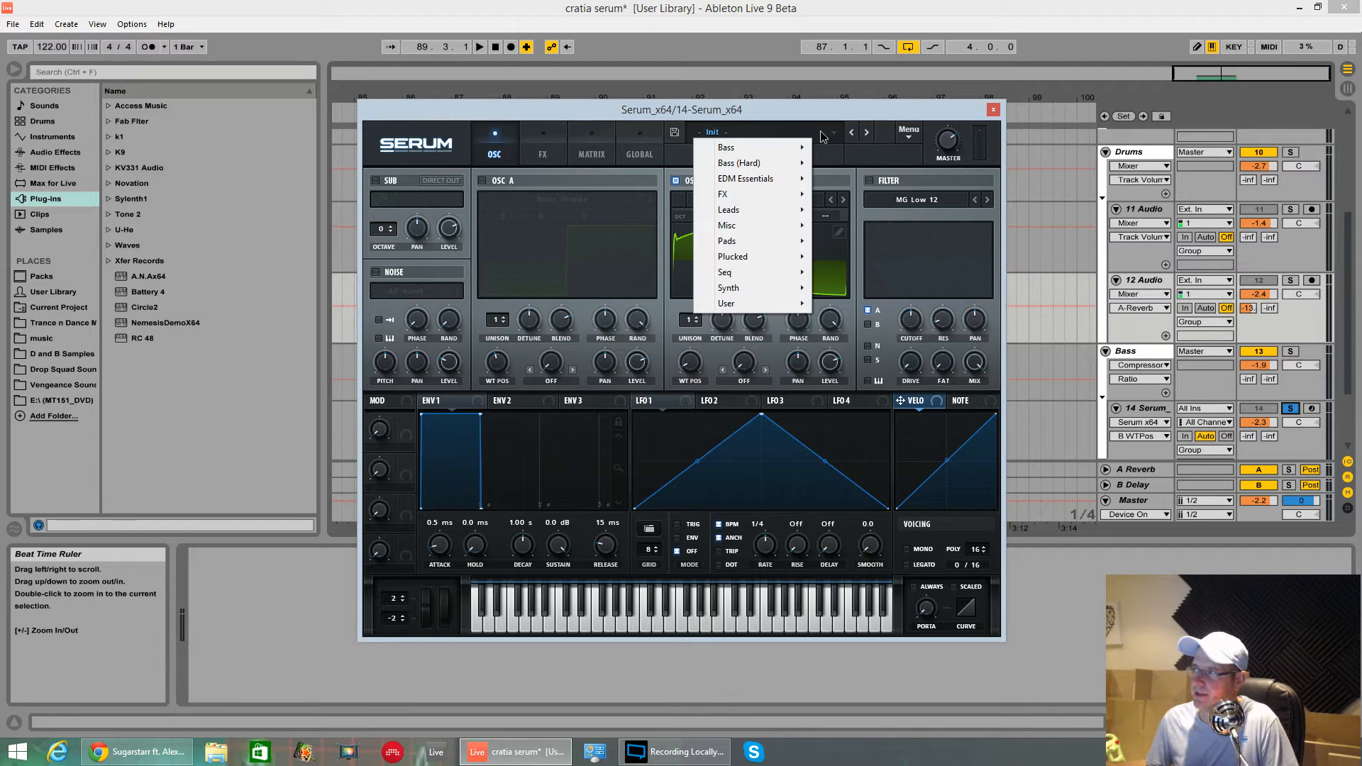
click(906, 138)
click(919, 209)
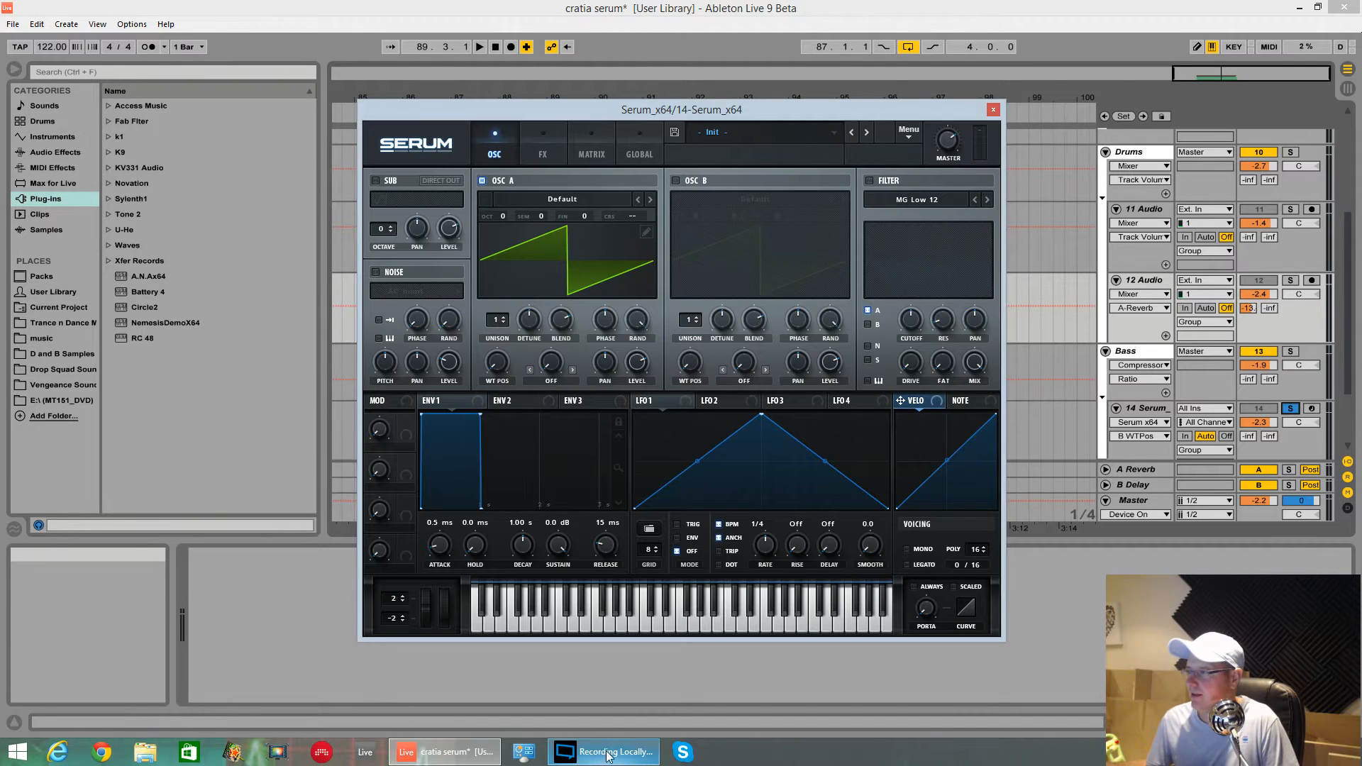
scroll(1138, 424, down, 1)
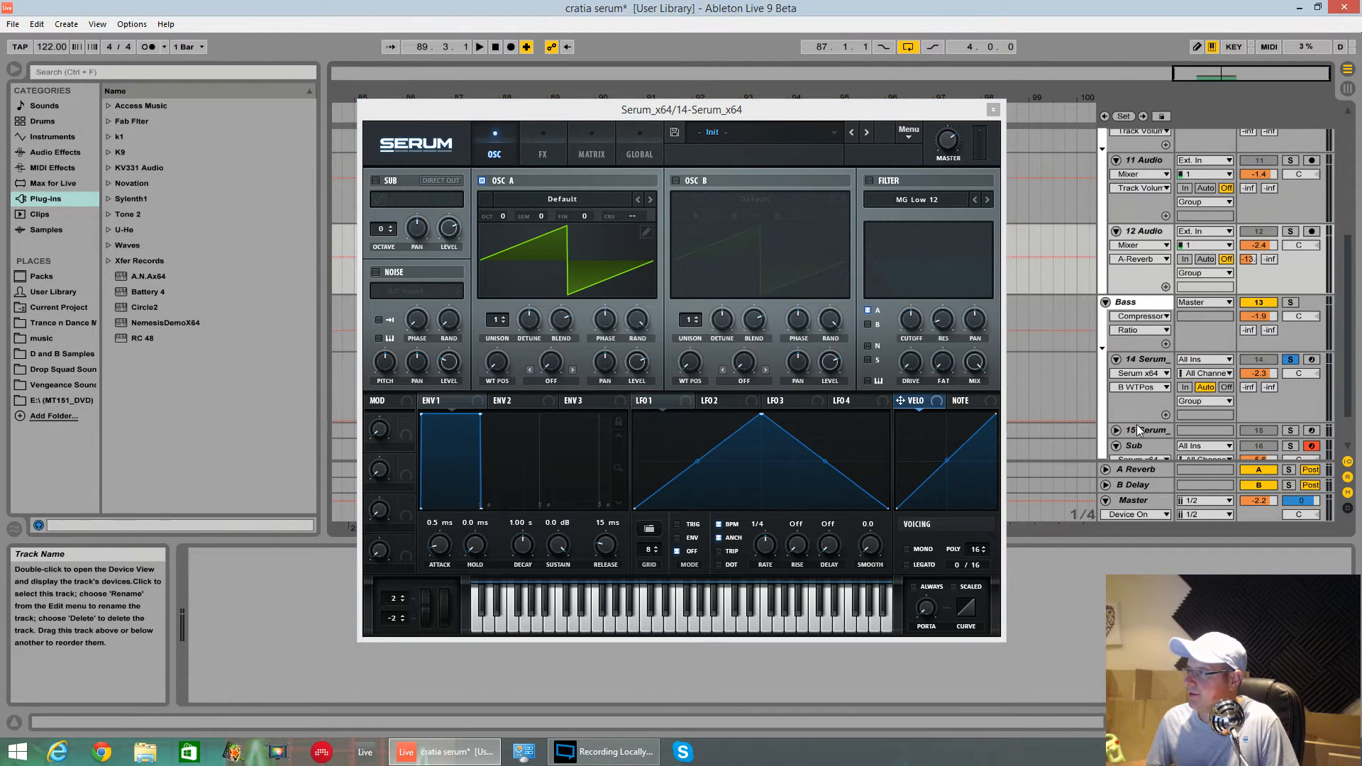
click(1138, 428)
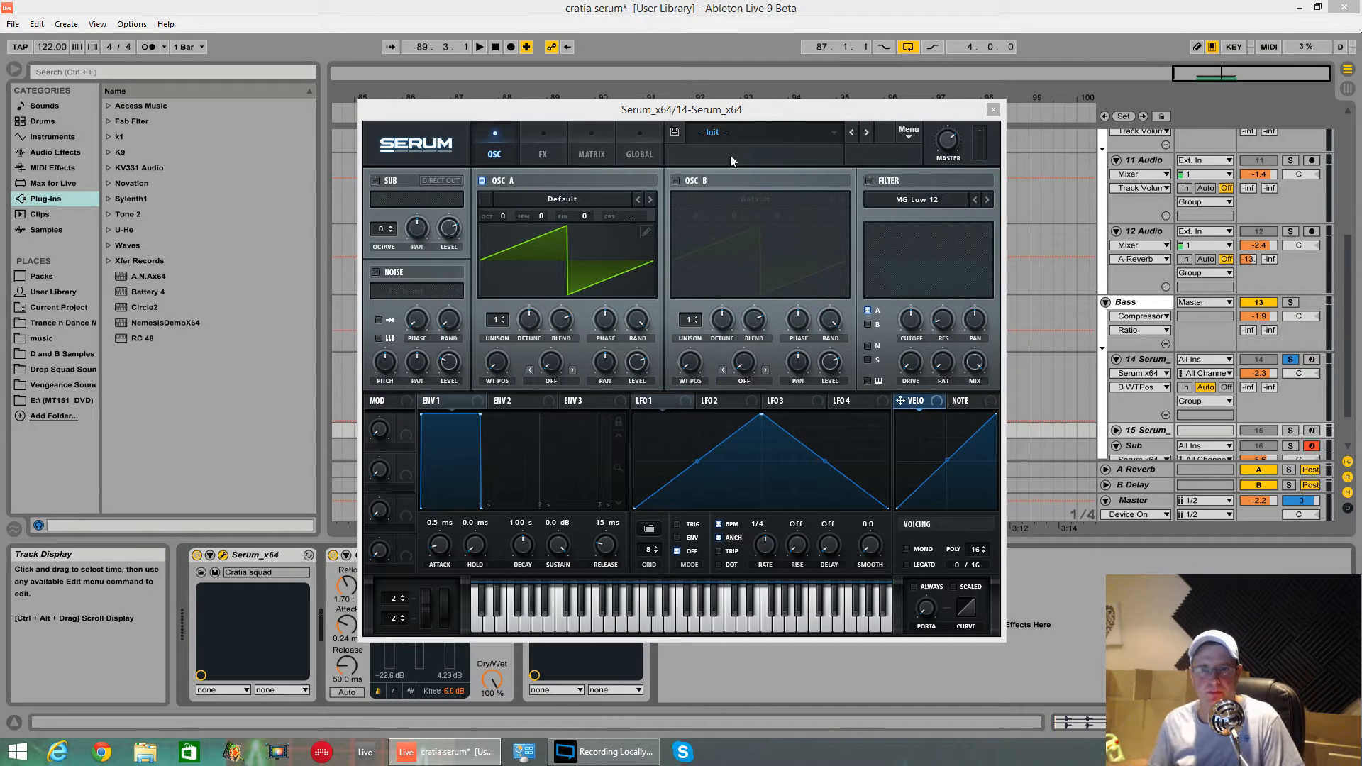
Set oscillator A's octave to -2 while auditioning the loop.
key(space)
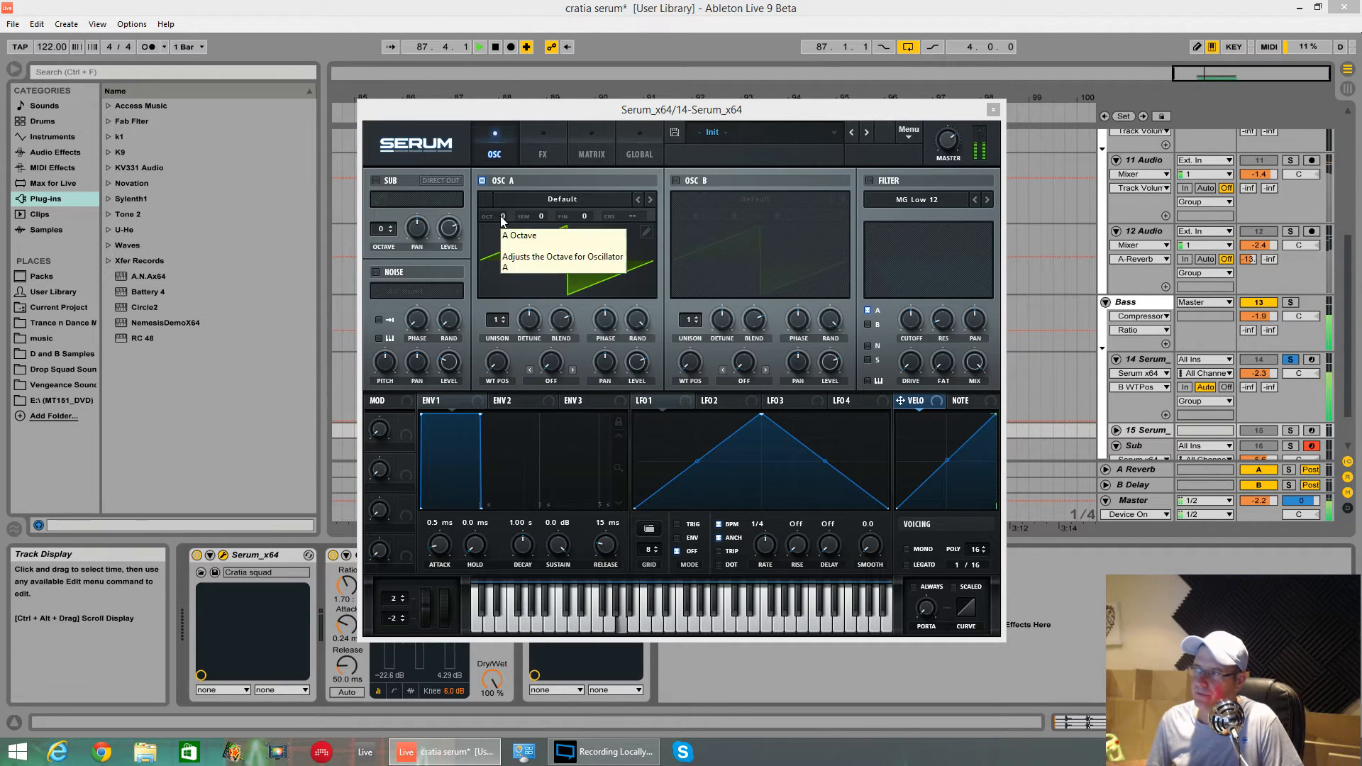
key(space)
drag(501, 218, 510, 257)
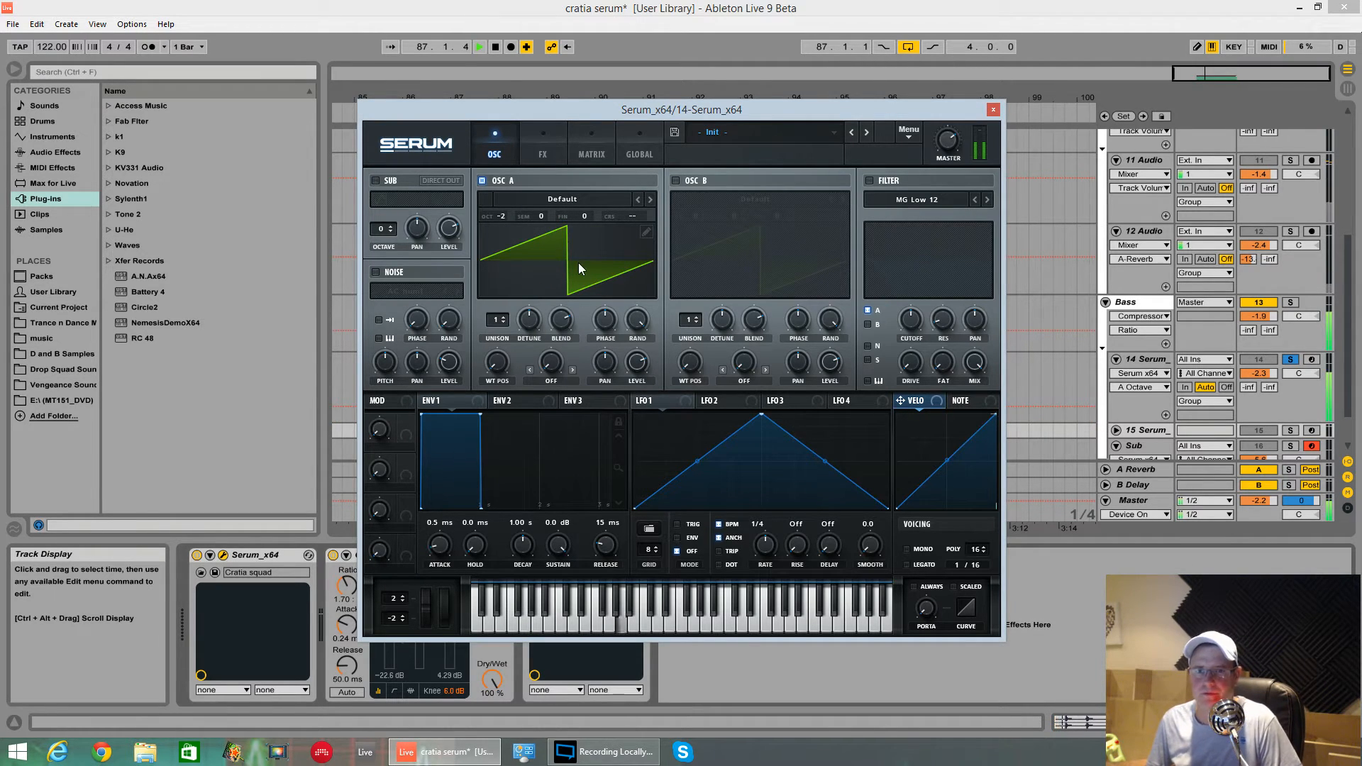
Set oscillator A to 4 unison voices with a detune of 0.12 and play the loop to hear it.
drag(495, 321, 524, 345)
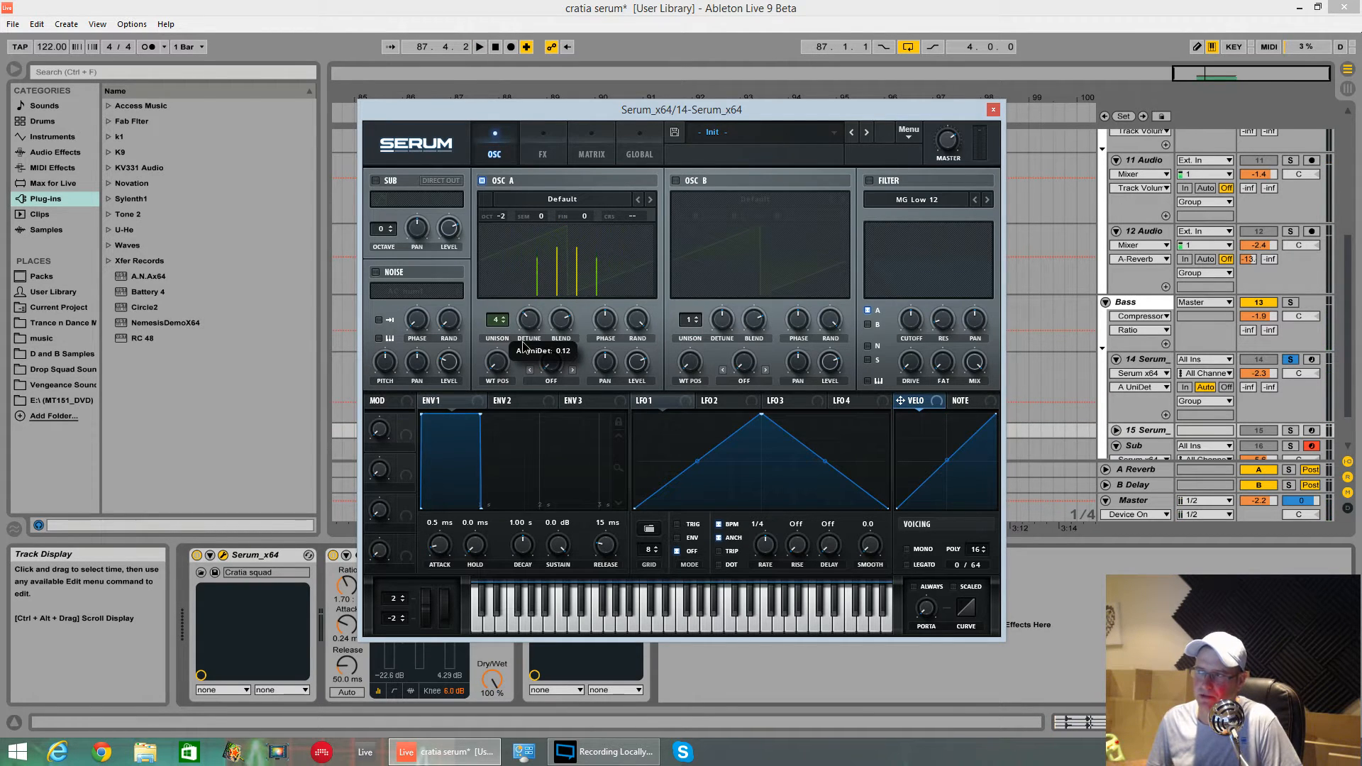
key(space)
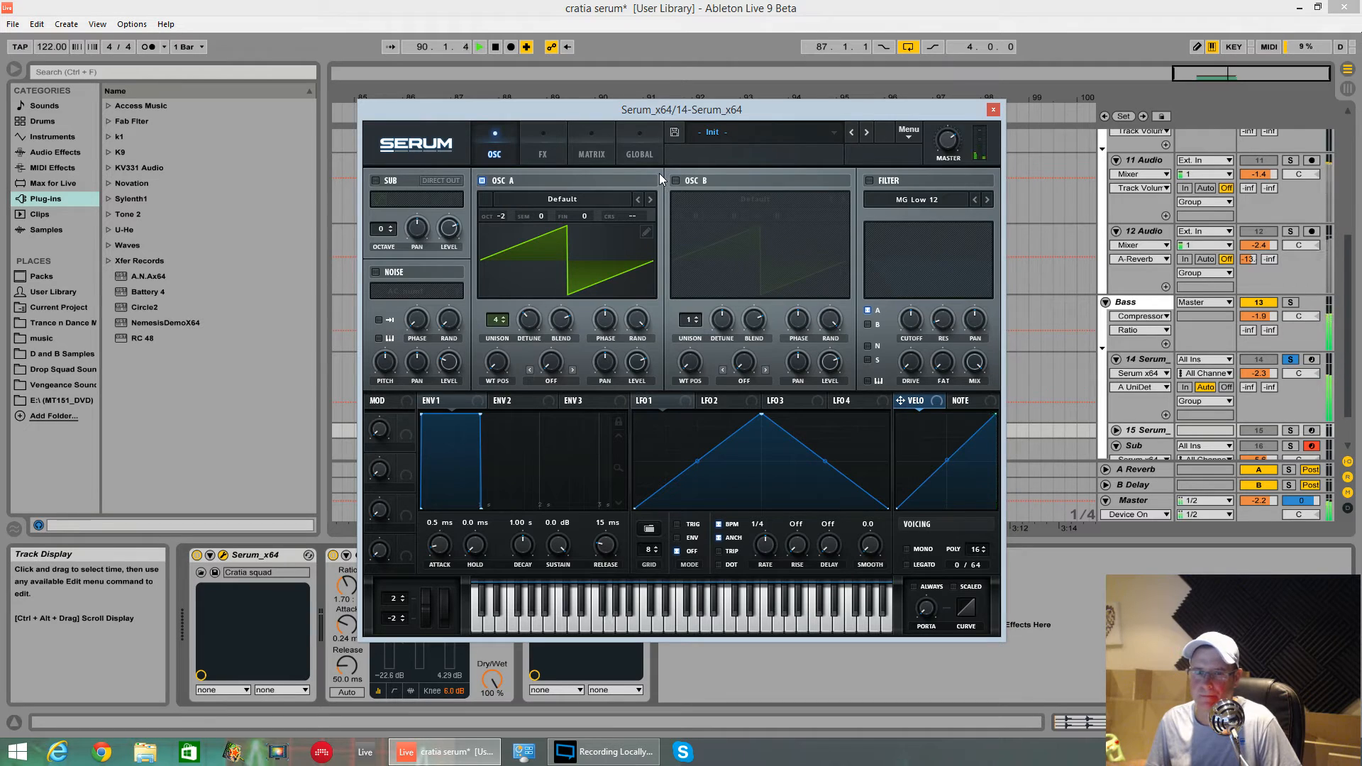
key(space)
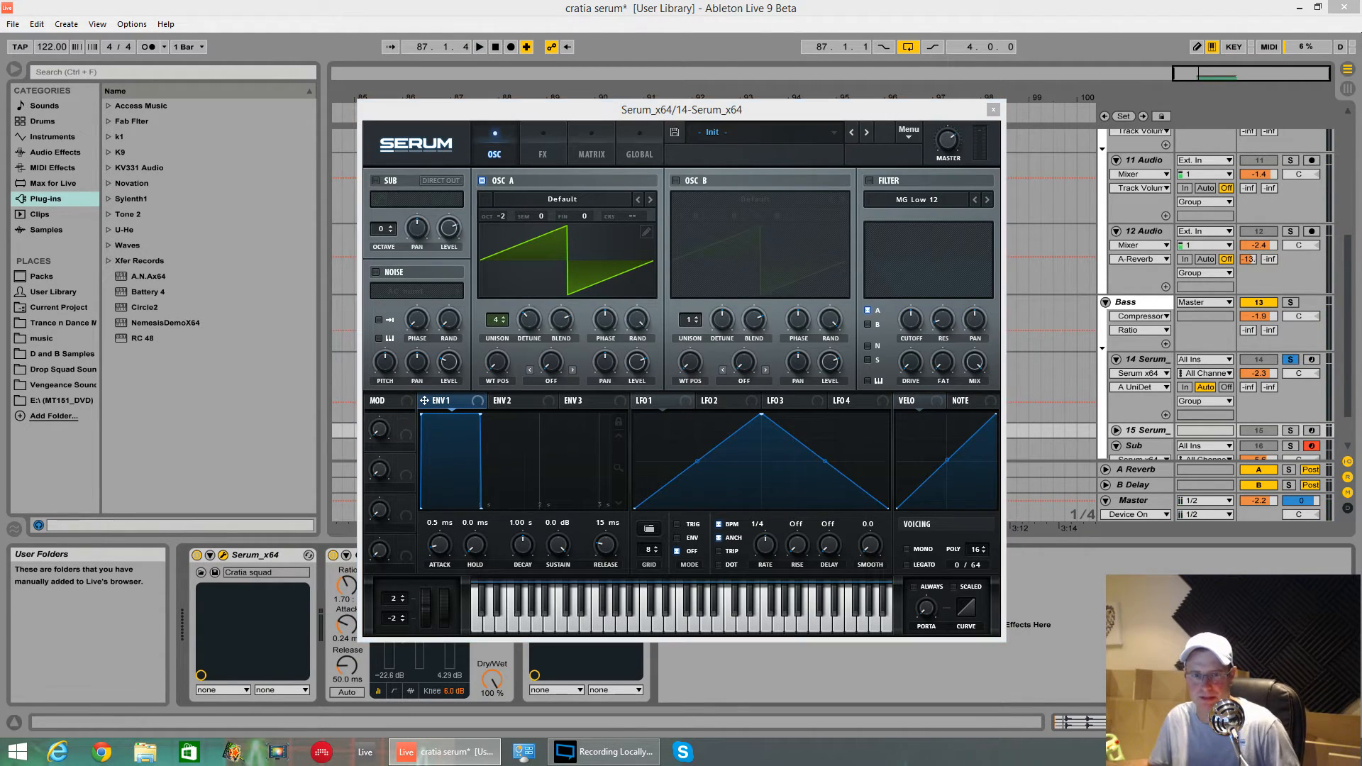
Shape Envelope 1 into a plucky decay with sustain at minus infinity dB and decay at 975 ms, auditioning the loop.
drag(482, 417, 482, 420)
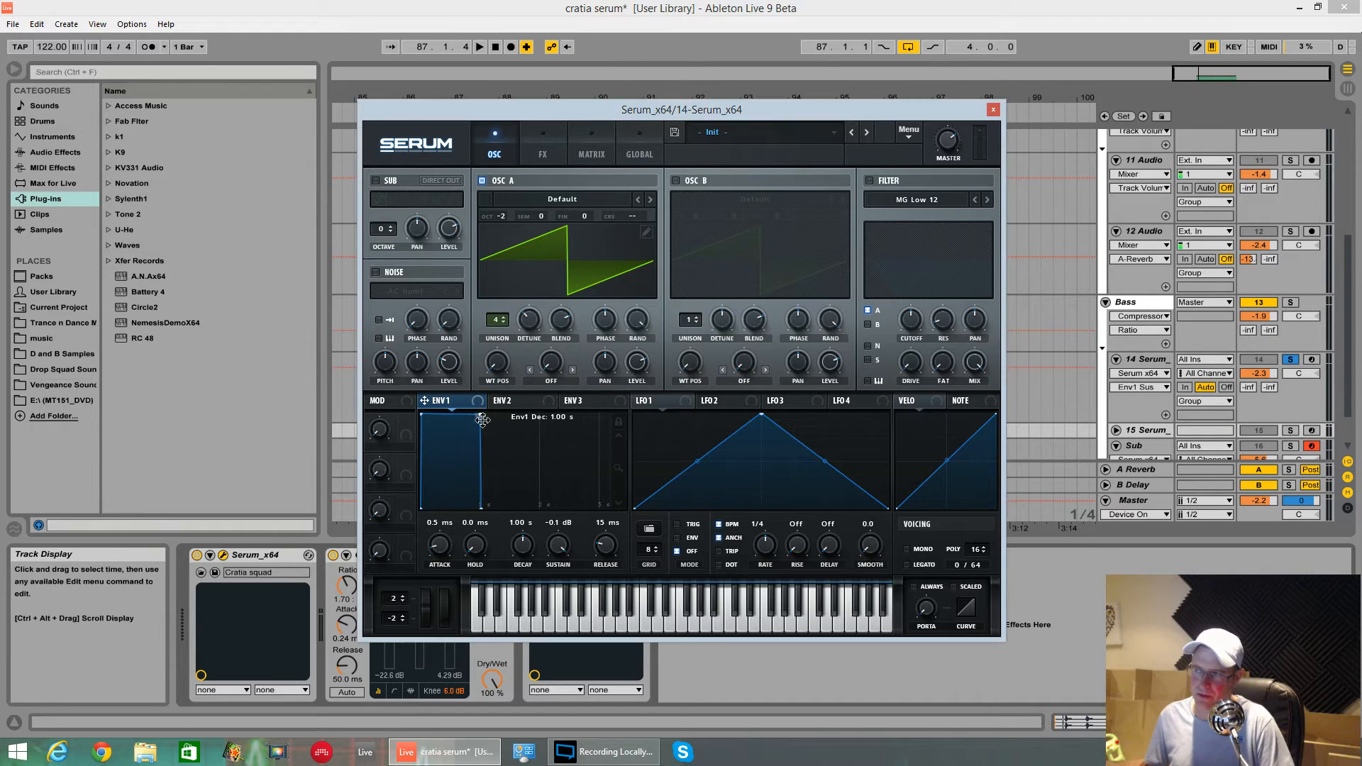
drag(480, 487, 479, 536)
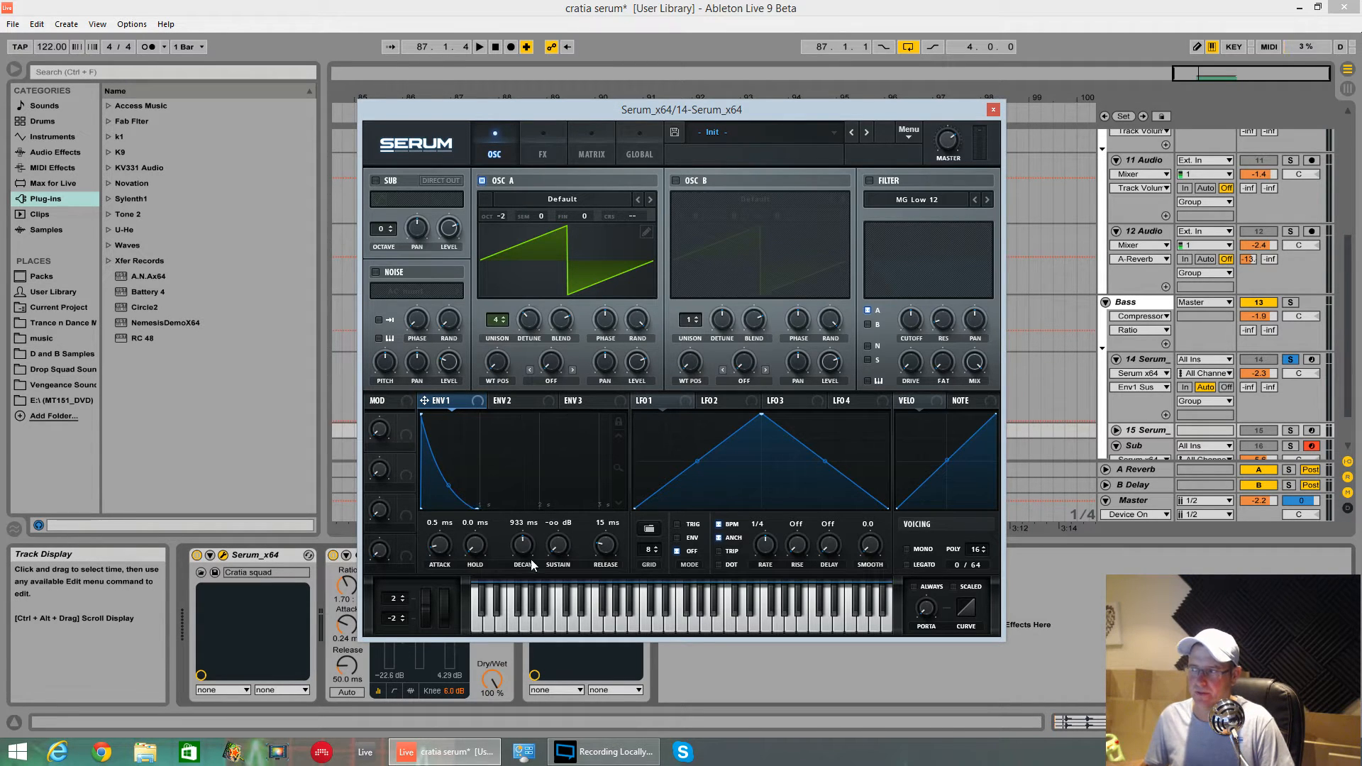
drag(526, 545, 525, 547)
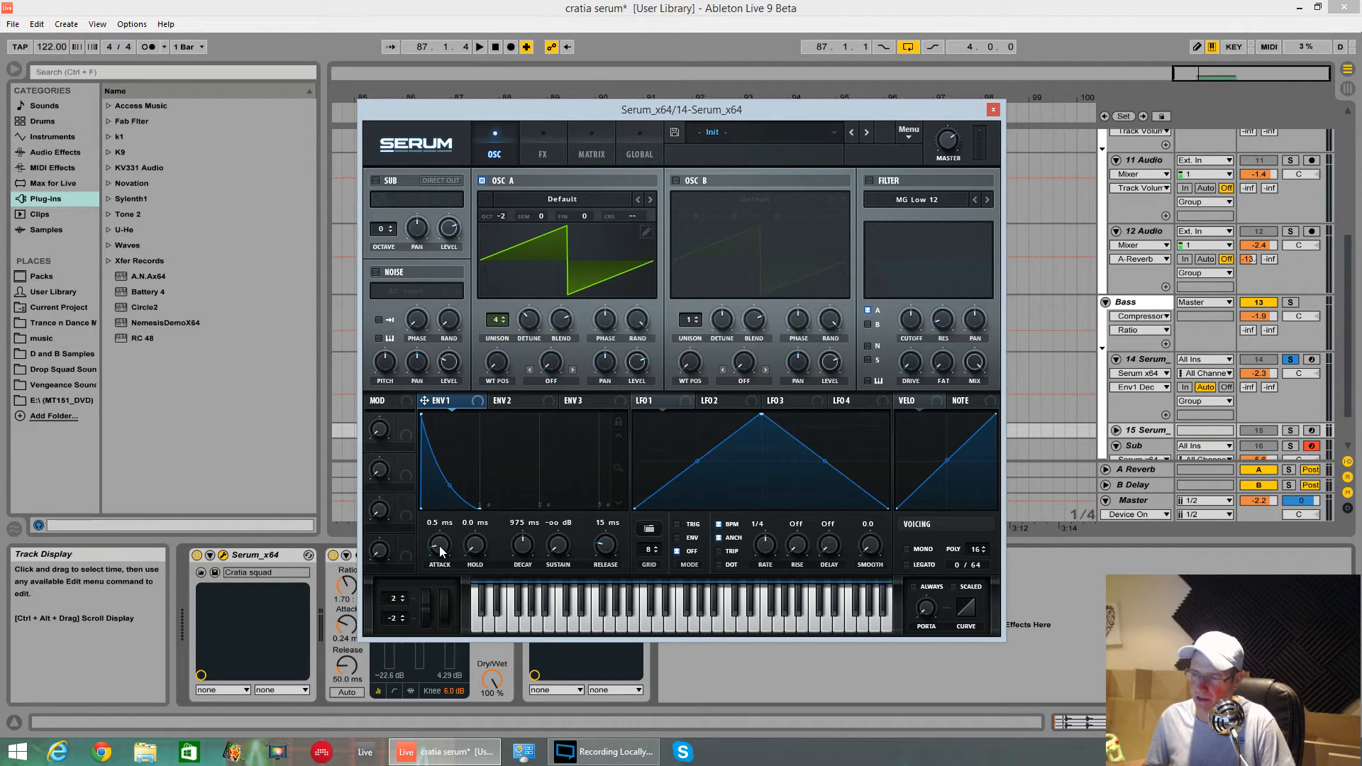
key(space)
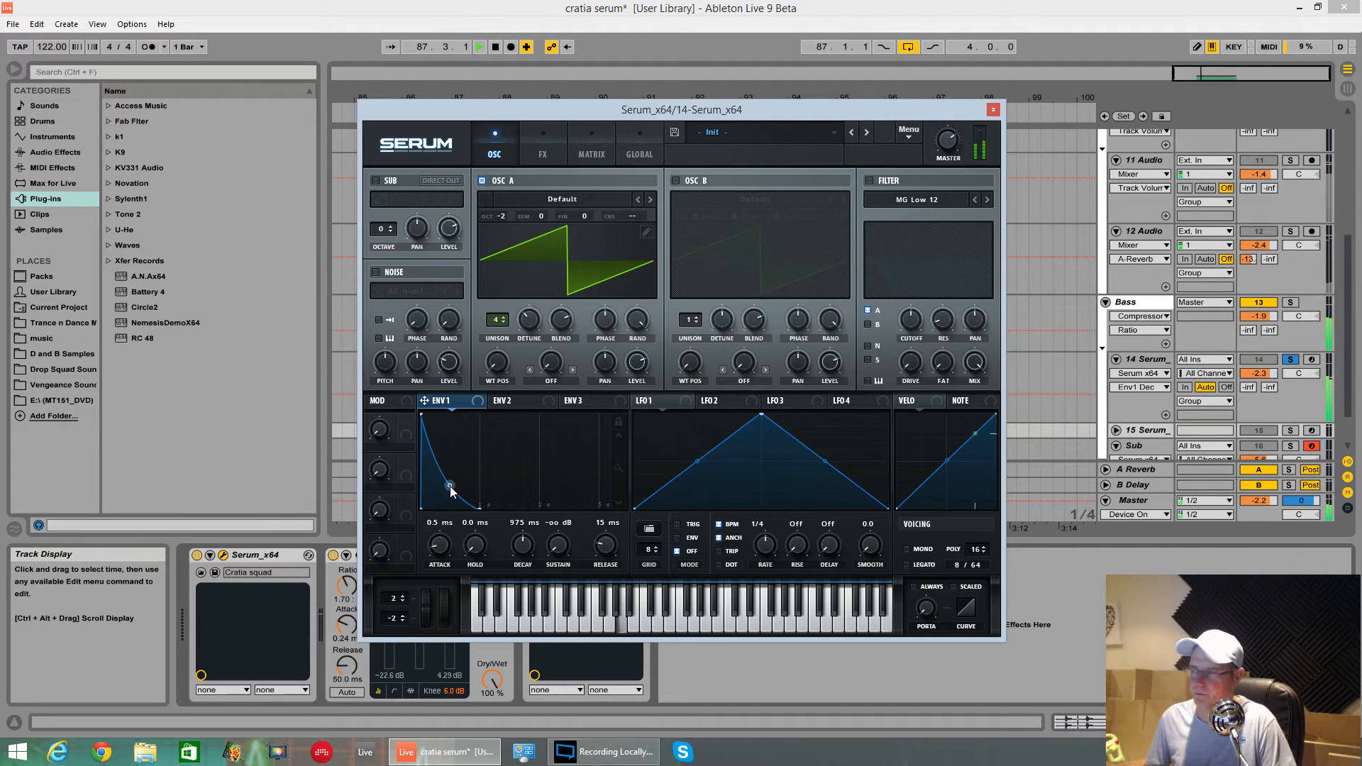
mouse_move(451, 490)
mouse_down()
mouse_move(444, 522)
mouse_move(450, 488)
mouse_up()
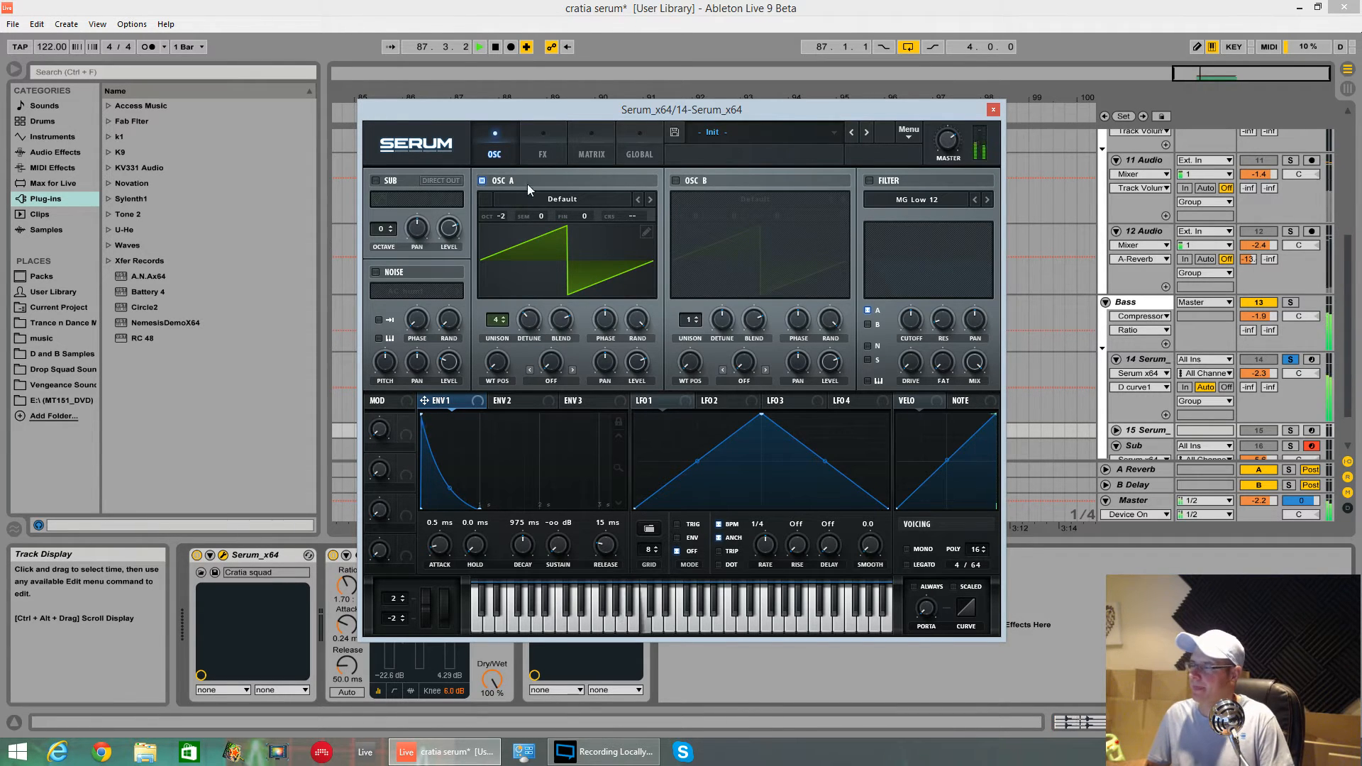
Enable oscillator B and load the Virus square wavetable from the User category.
click(676, 180)
click(734, 200)
mouse_move(742, 268)
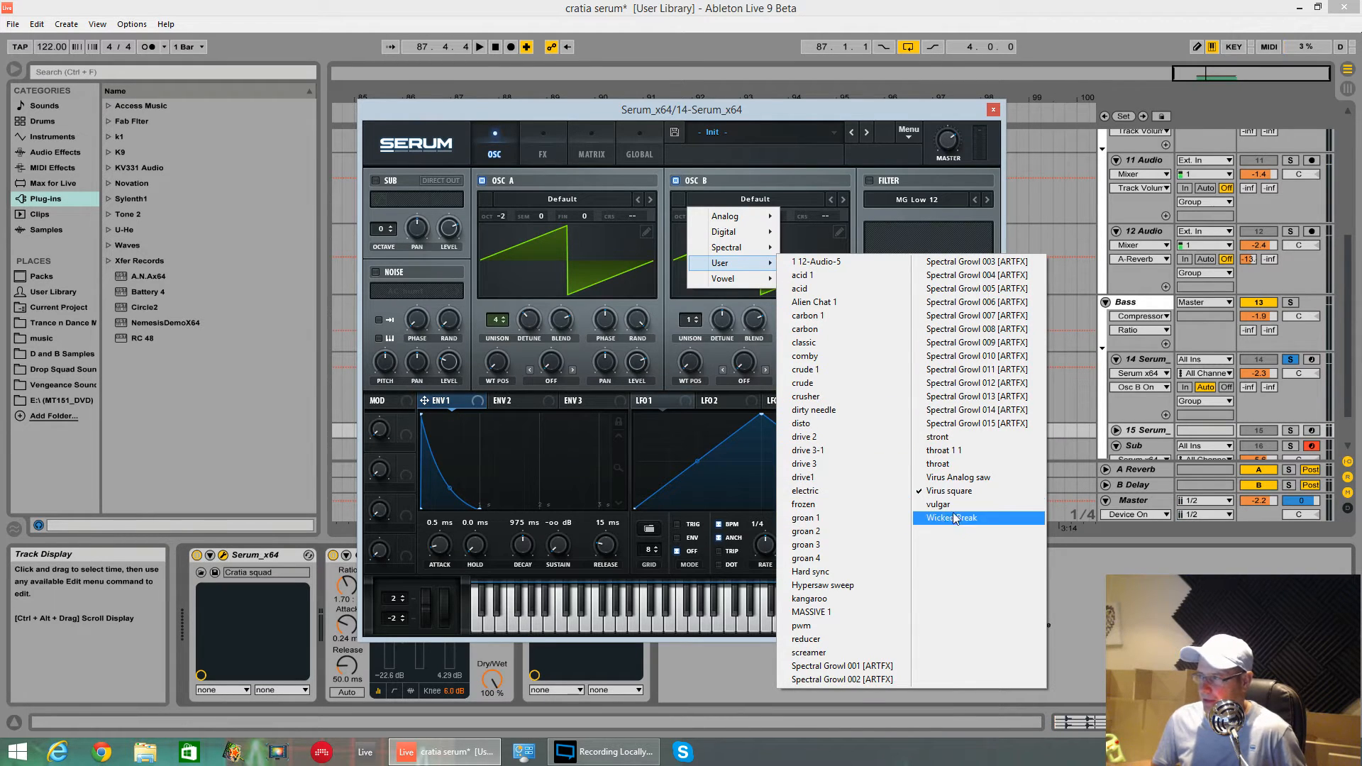
click(956, 491)
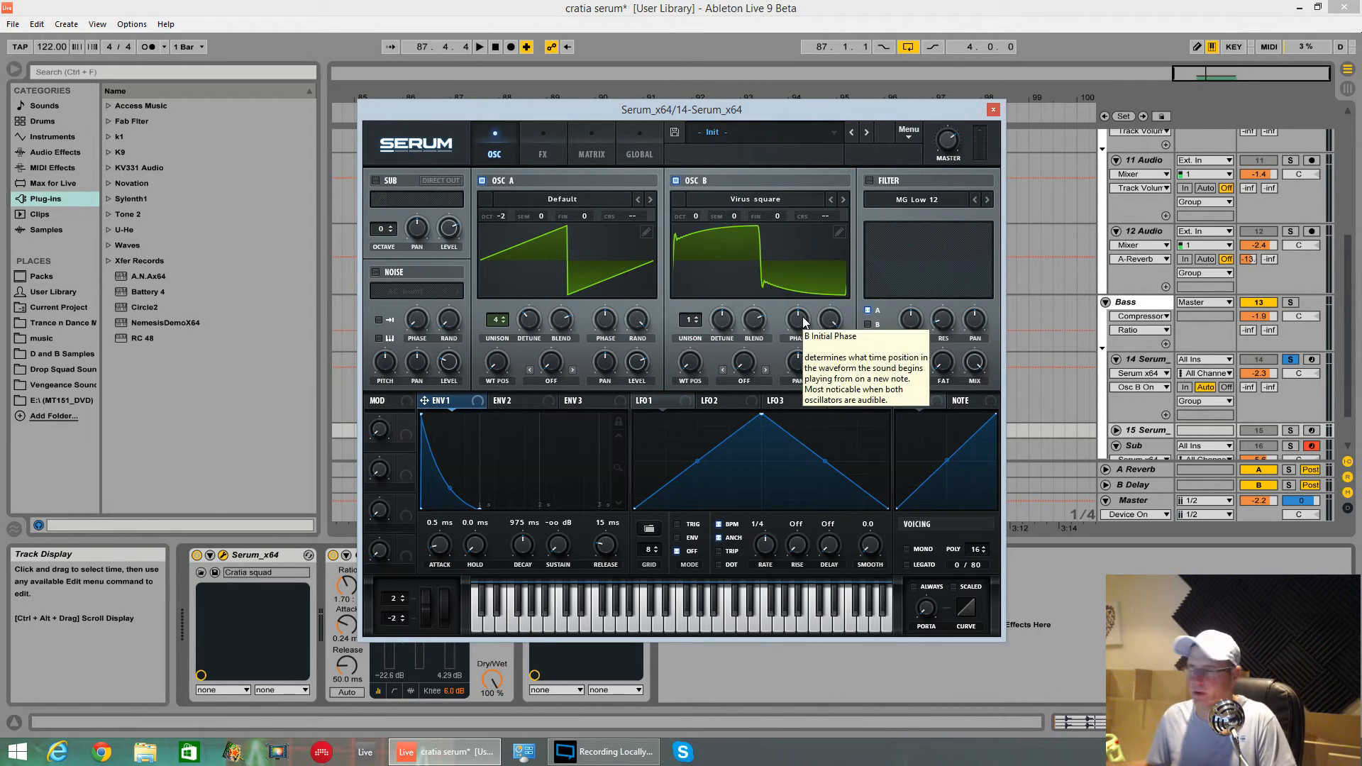
Set oscillator B to octave -2 with 3 unison voices and a detune of 0.12 while auditioning the loop.
key(space)
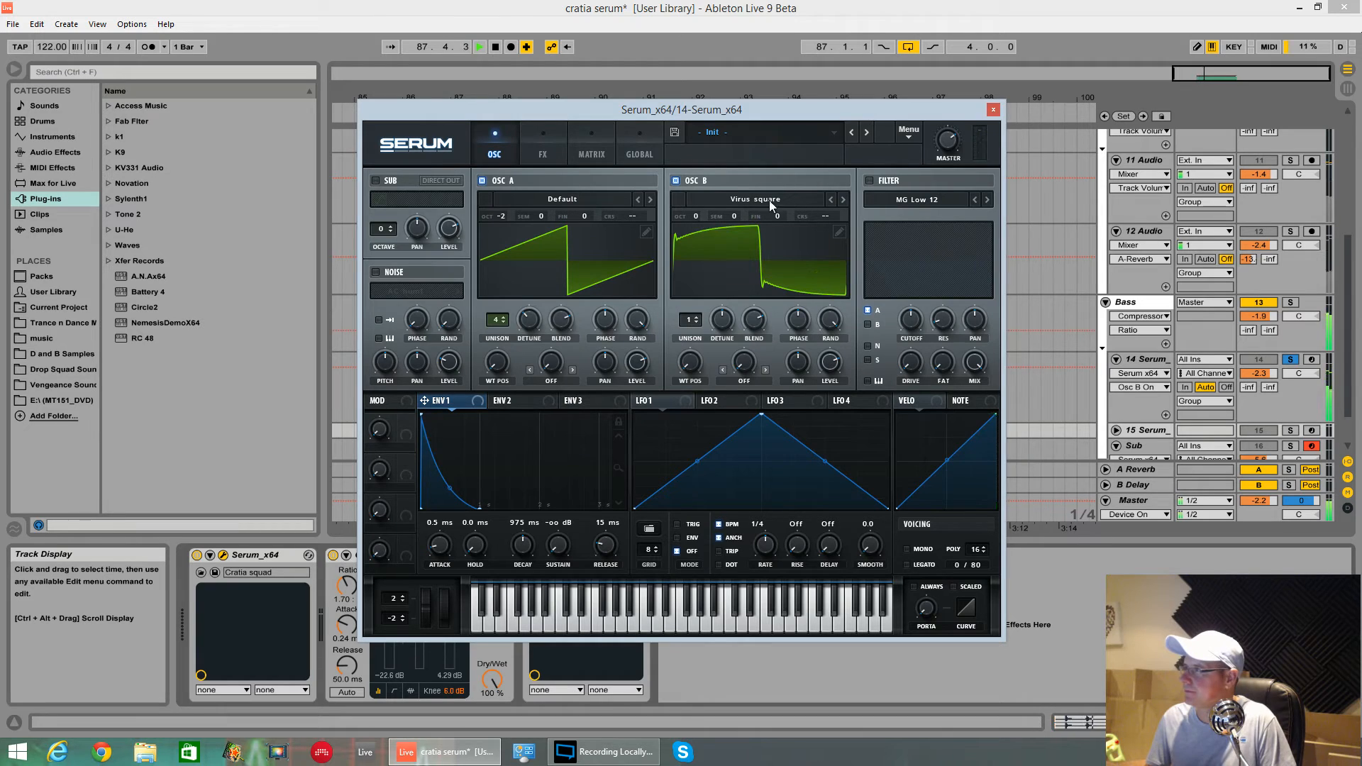
drag(698, 216, 708, 261)
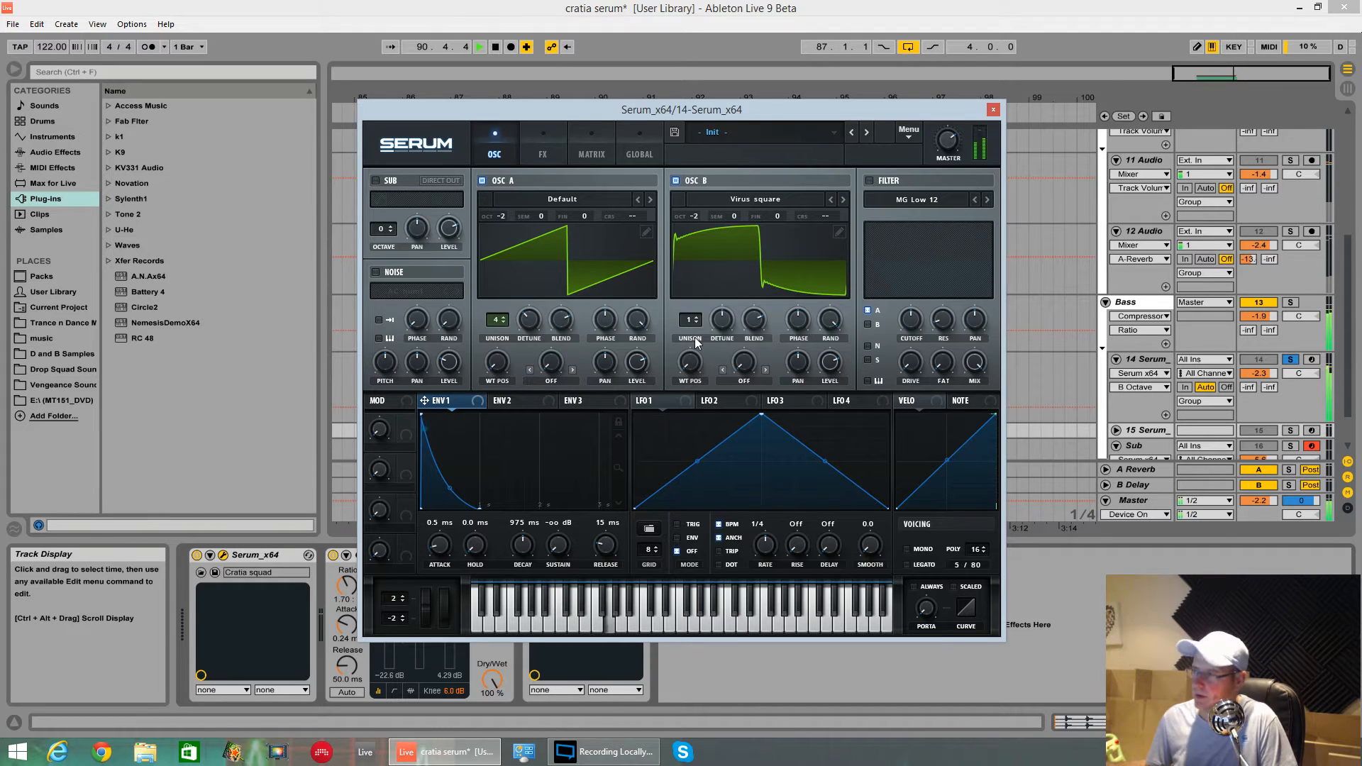
key(space)
drag(691, 323, 726, 343)
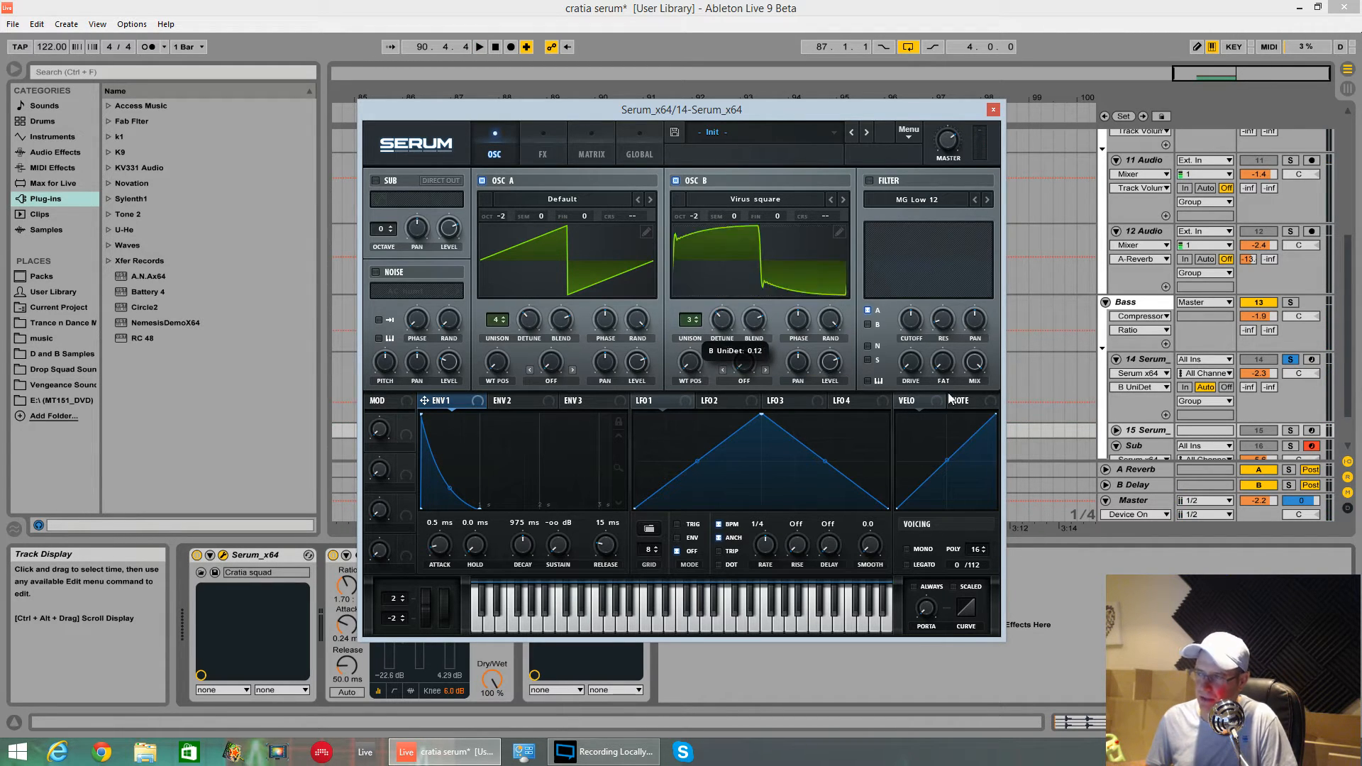
key(space)
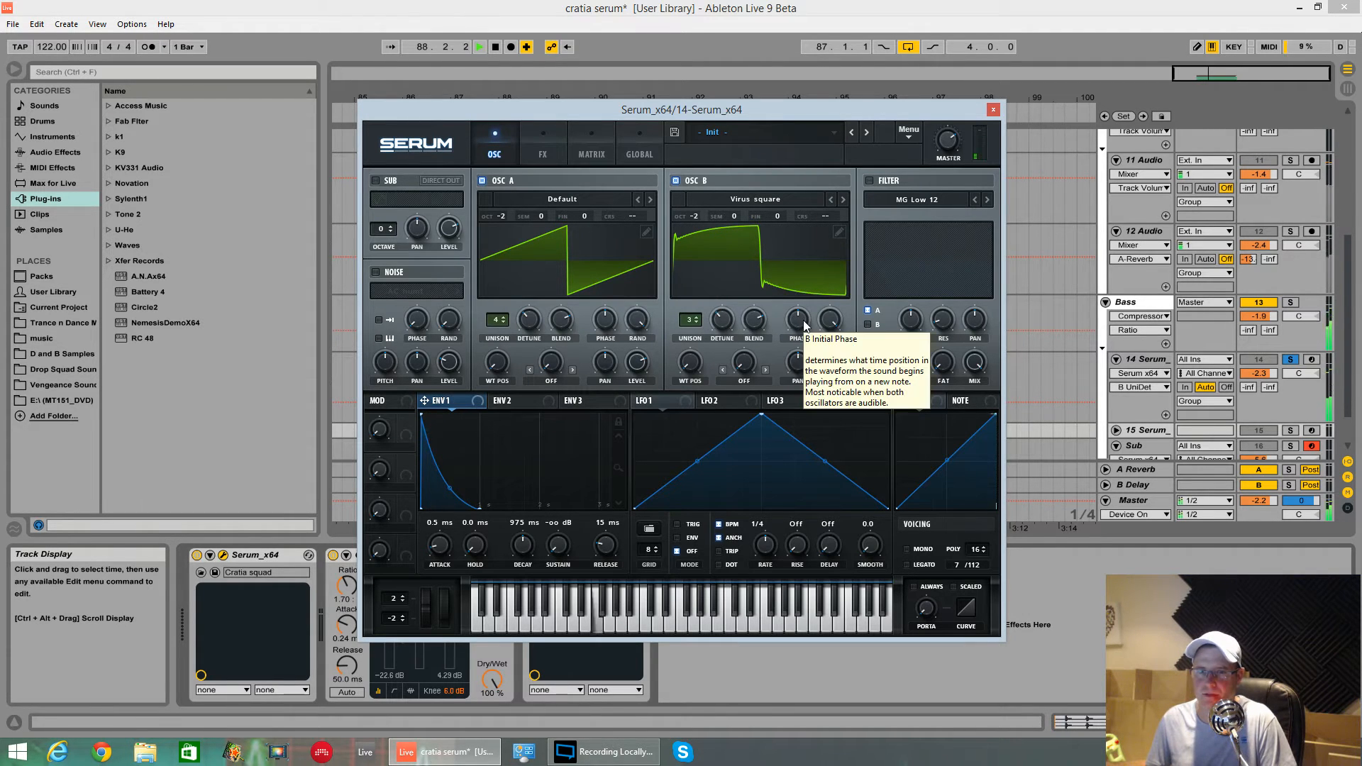
Raise oscillator B's initial phase to about 289 and replay the loop.
drag(795, 321, 802, 276)
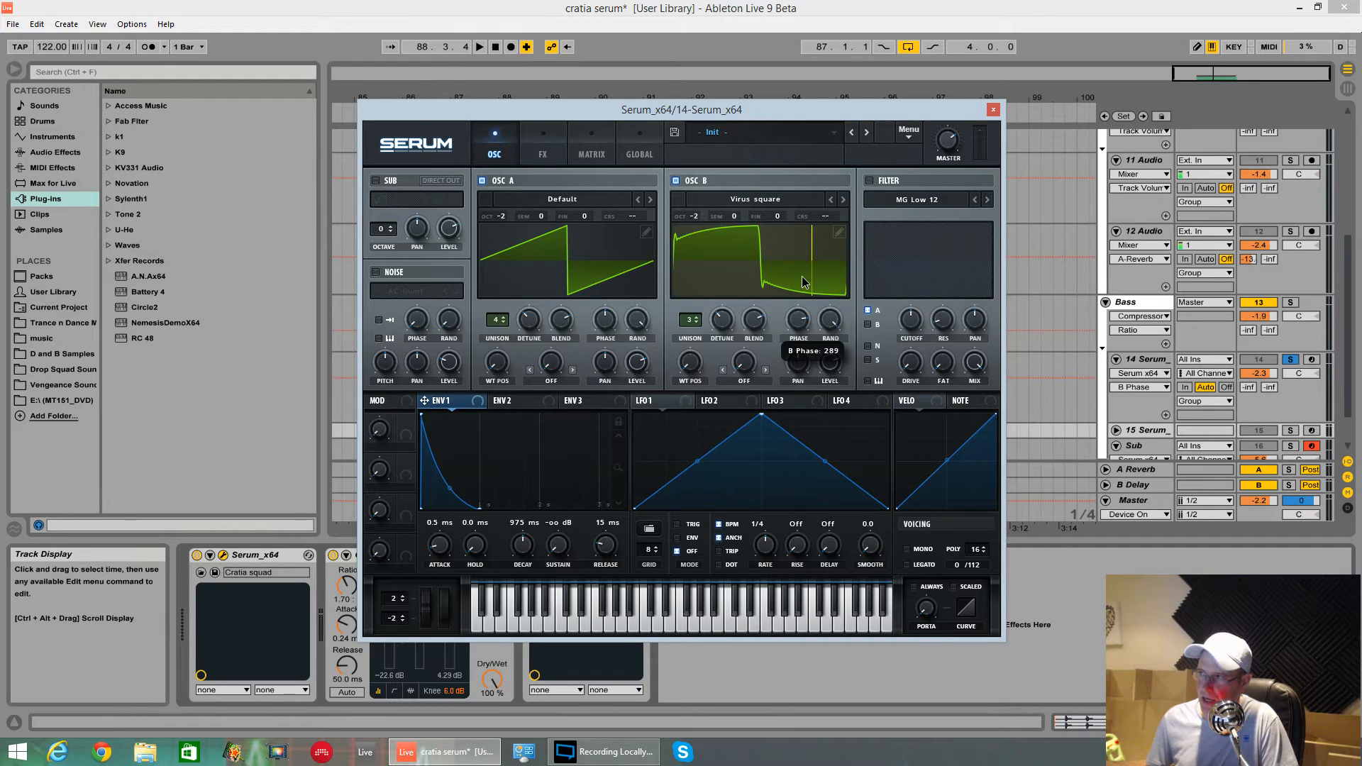
drag(801, 281, 798, 286)
key(space)
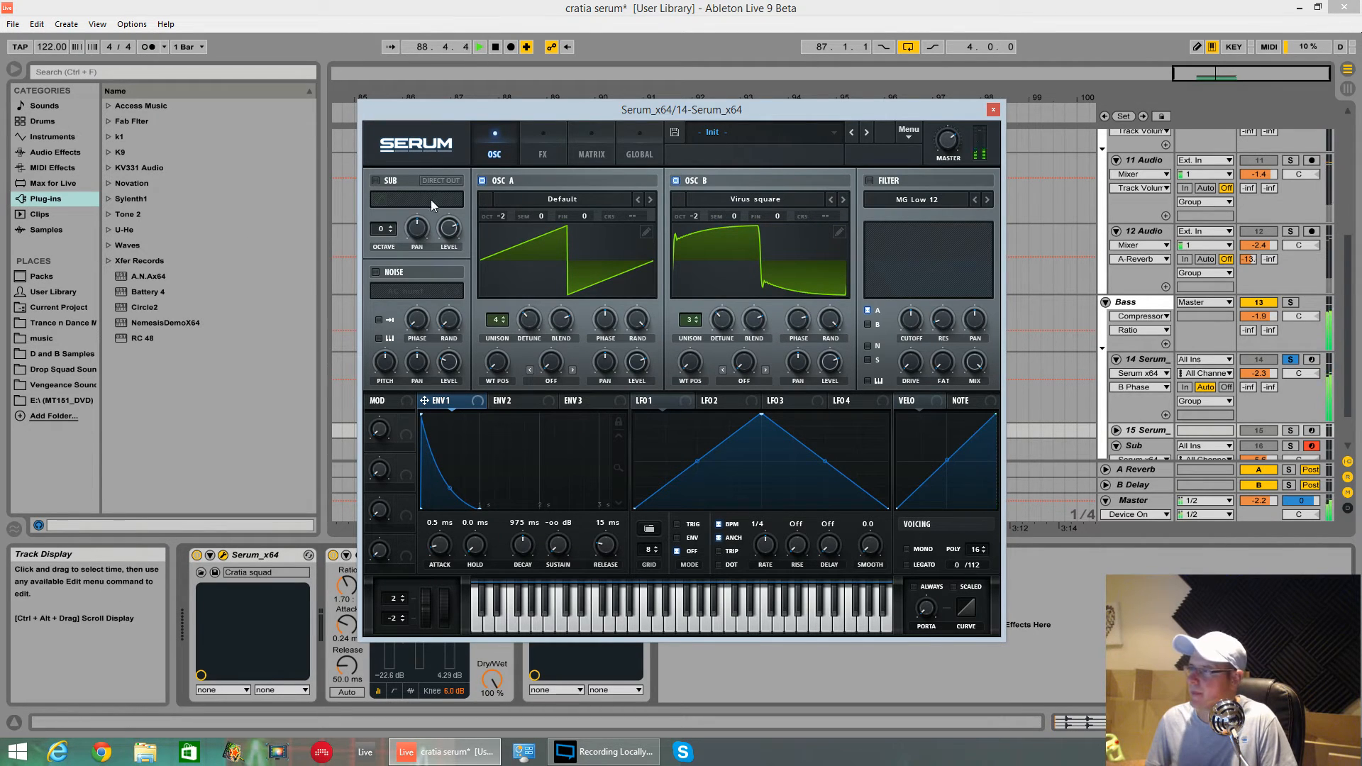
Enable the sub oscillator with a sine wave, set its octave to -2, raise its level and audition it.
click(375, 180)
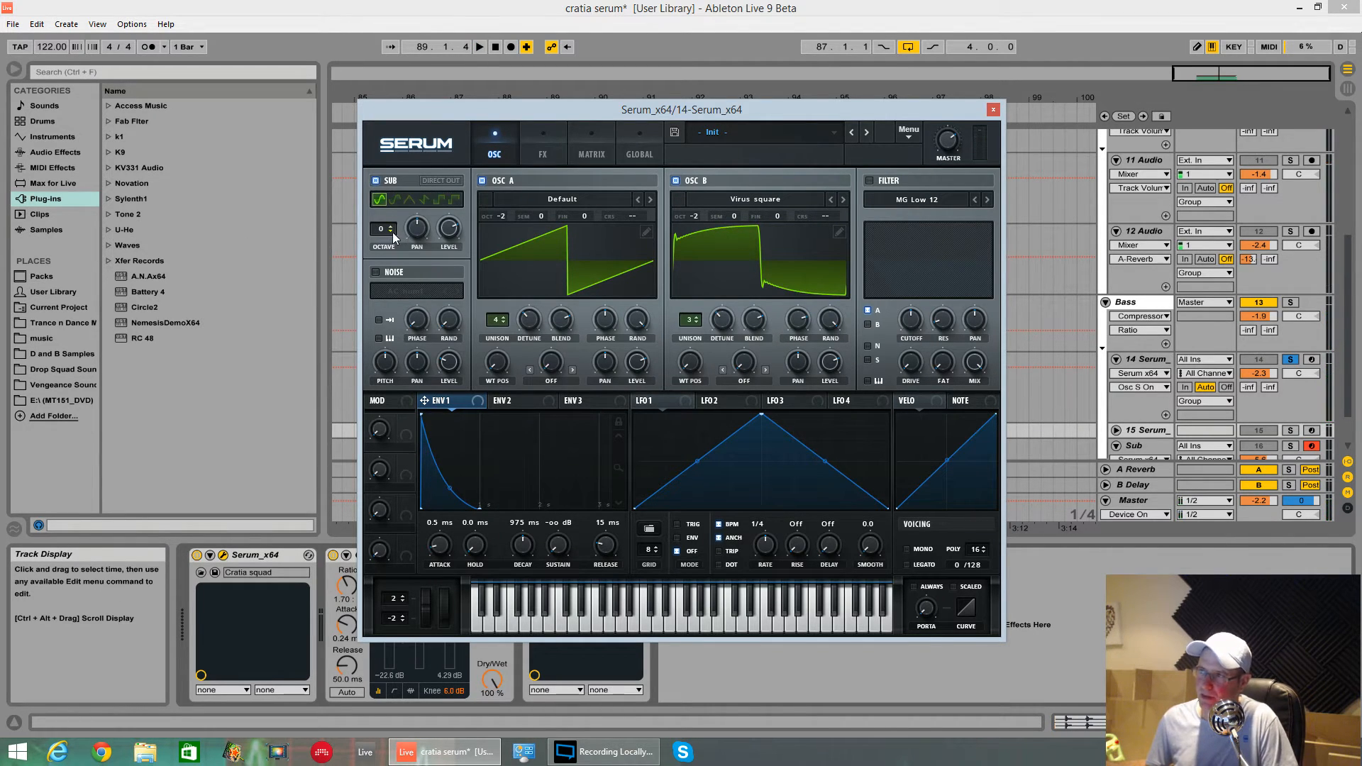
drag(393, 232, 449, 191)
key(space)
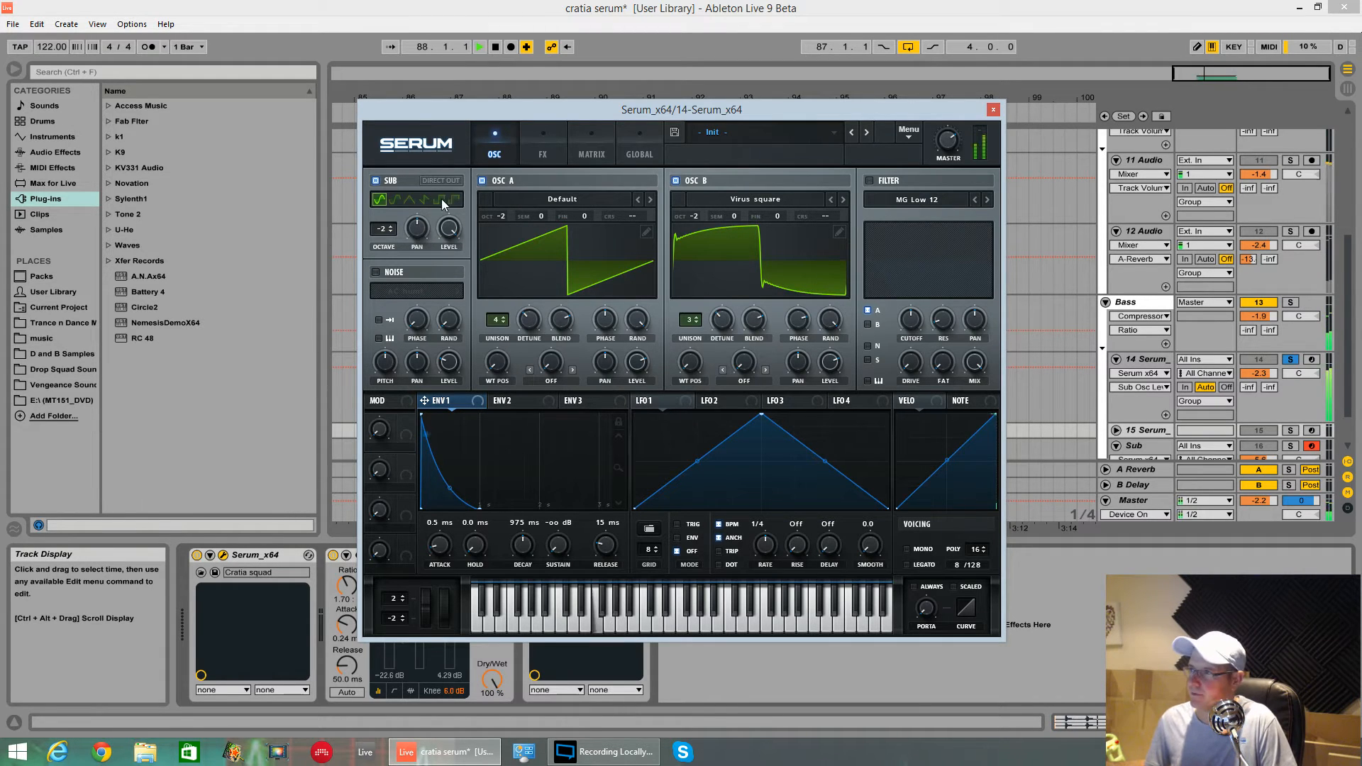
key(space)
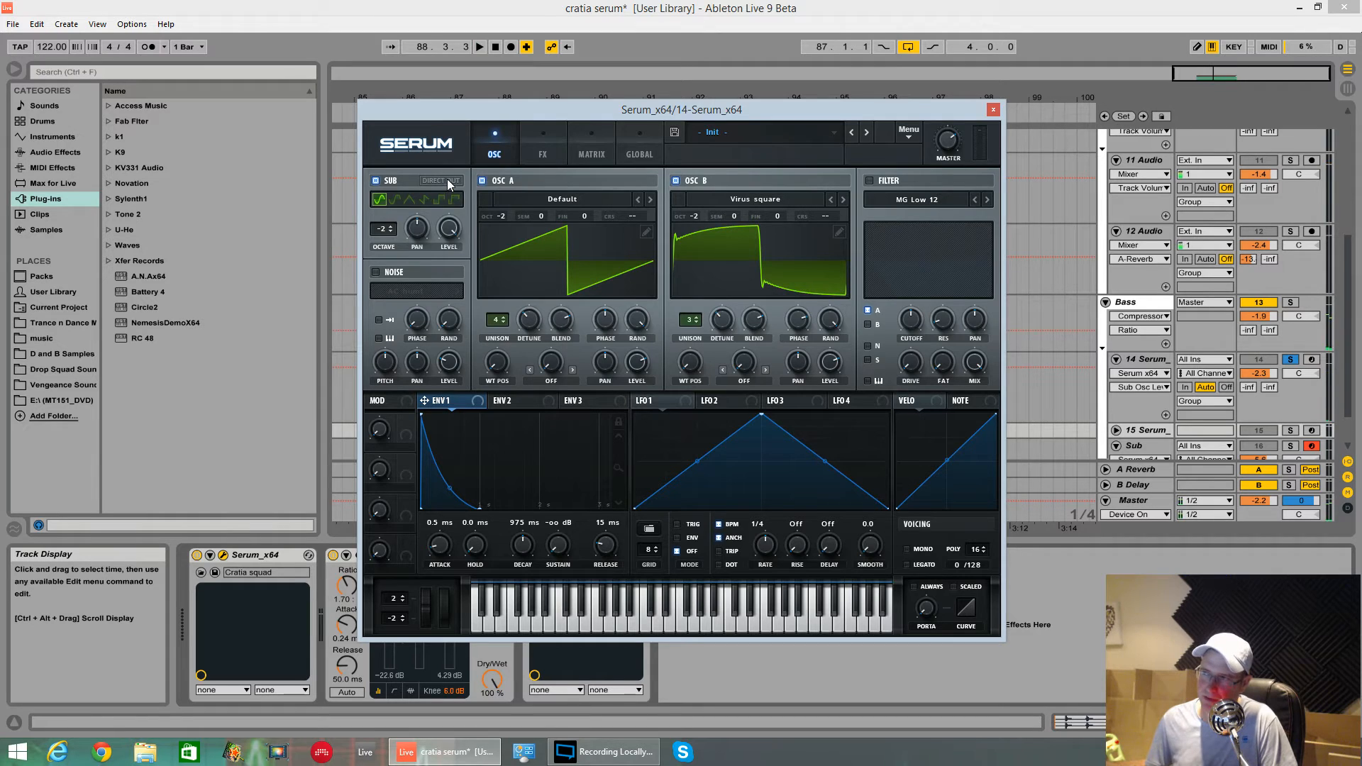
Route the sub oscillator through Direct Out and play the loop to hear it.
click(445, 180)
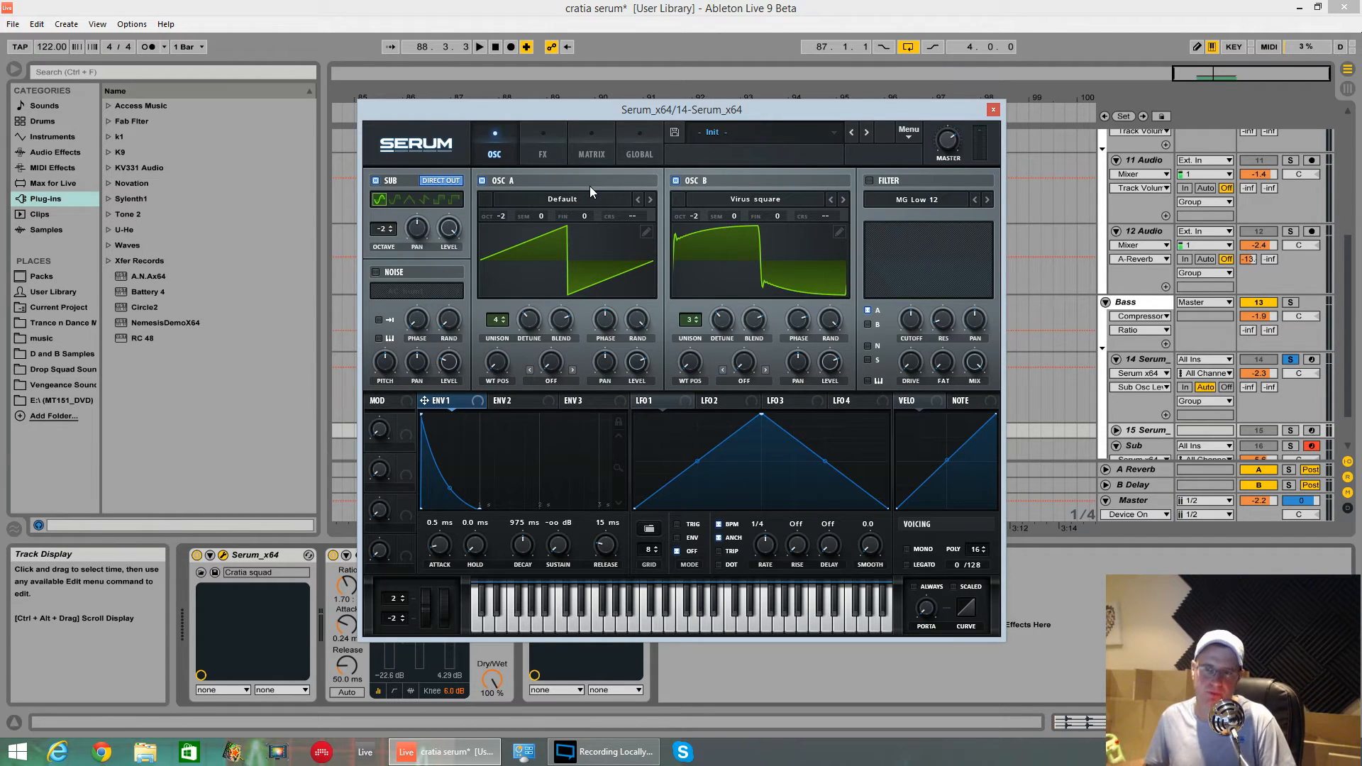
key(space)
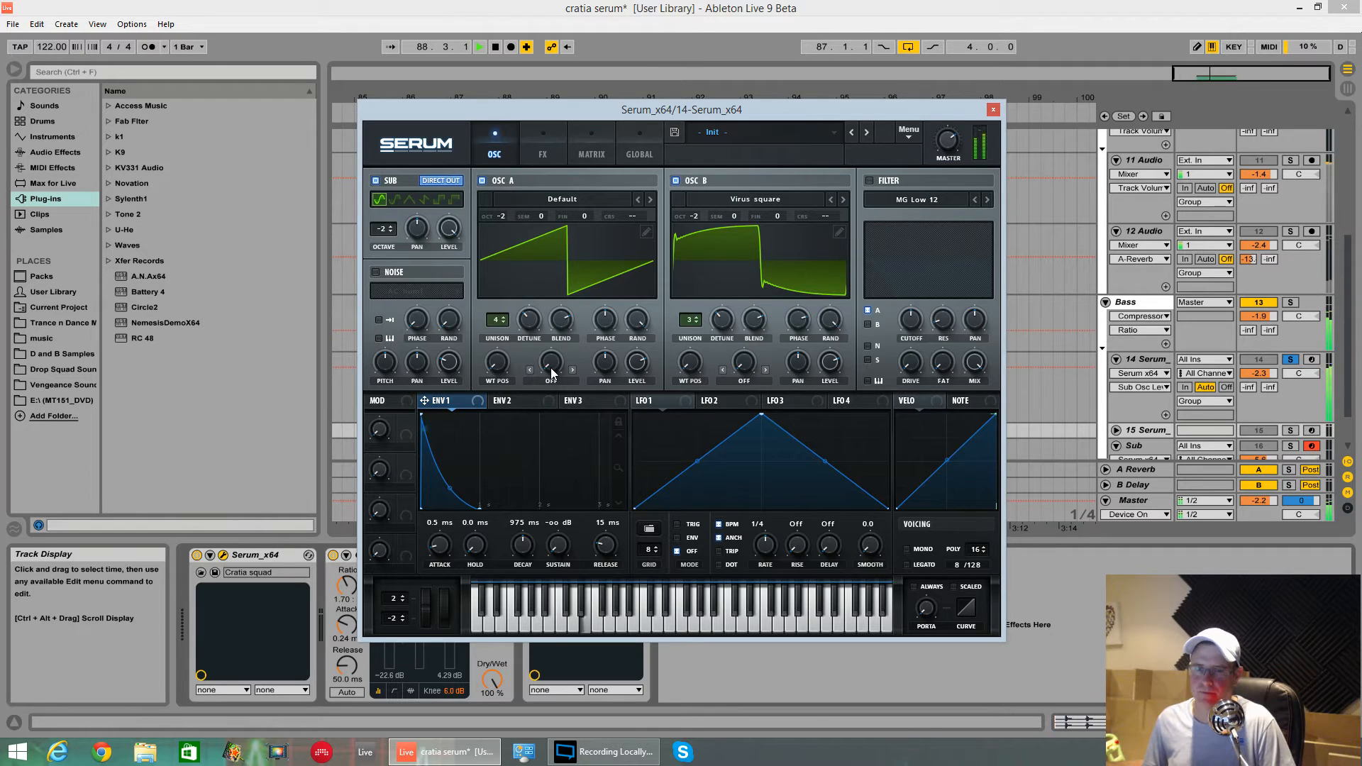
key(space)
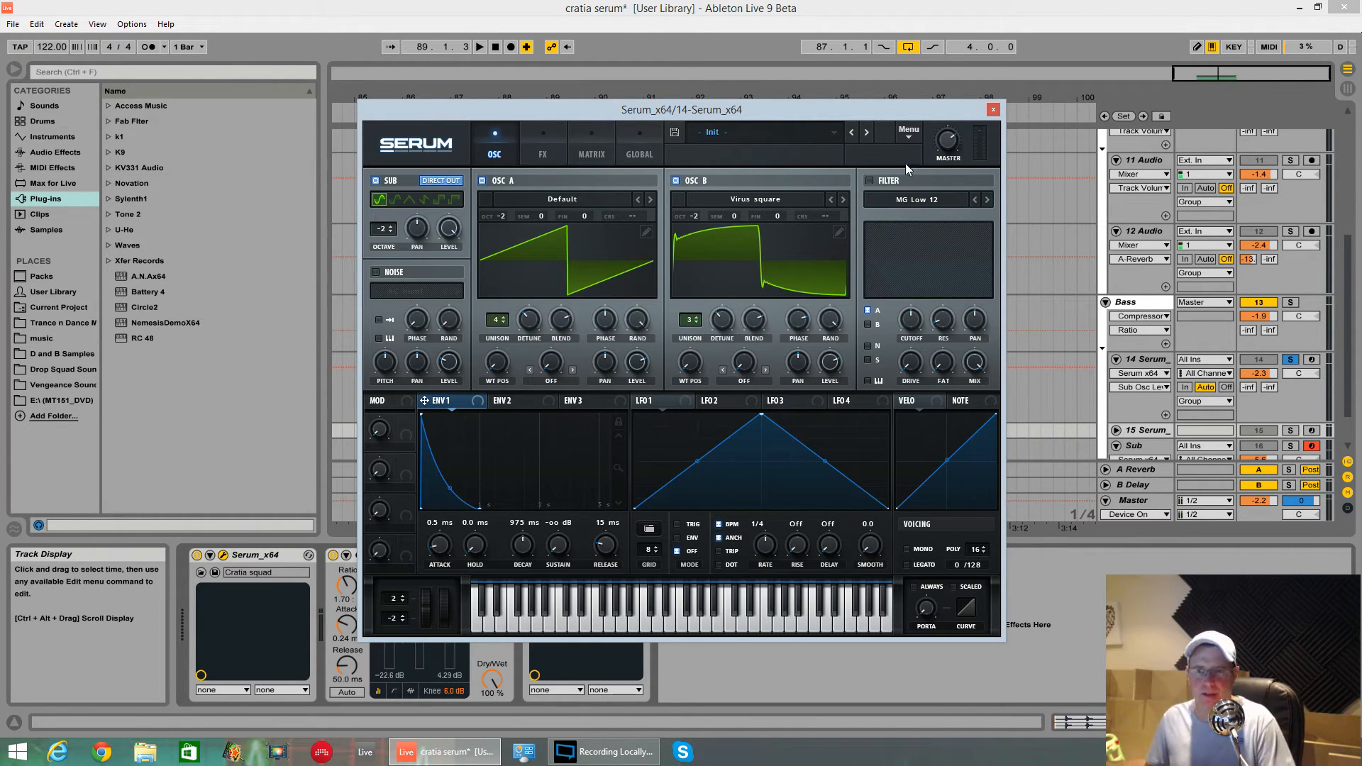
Enable the filter and change its type to MG Low 24.
click(869, 180)
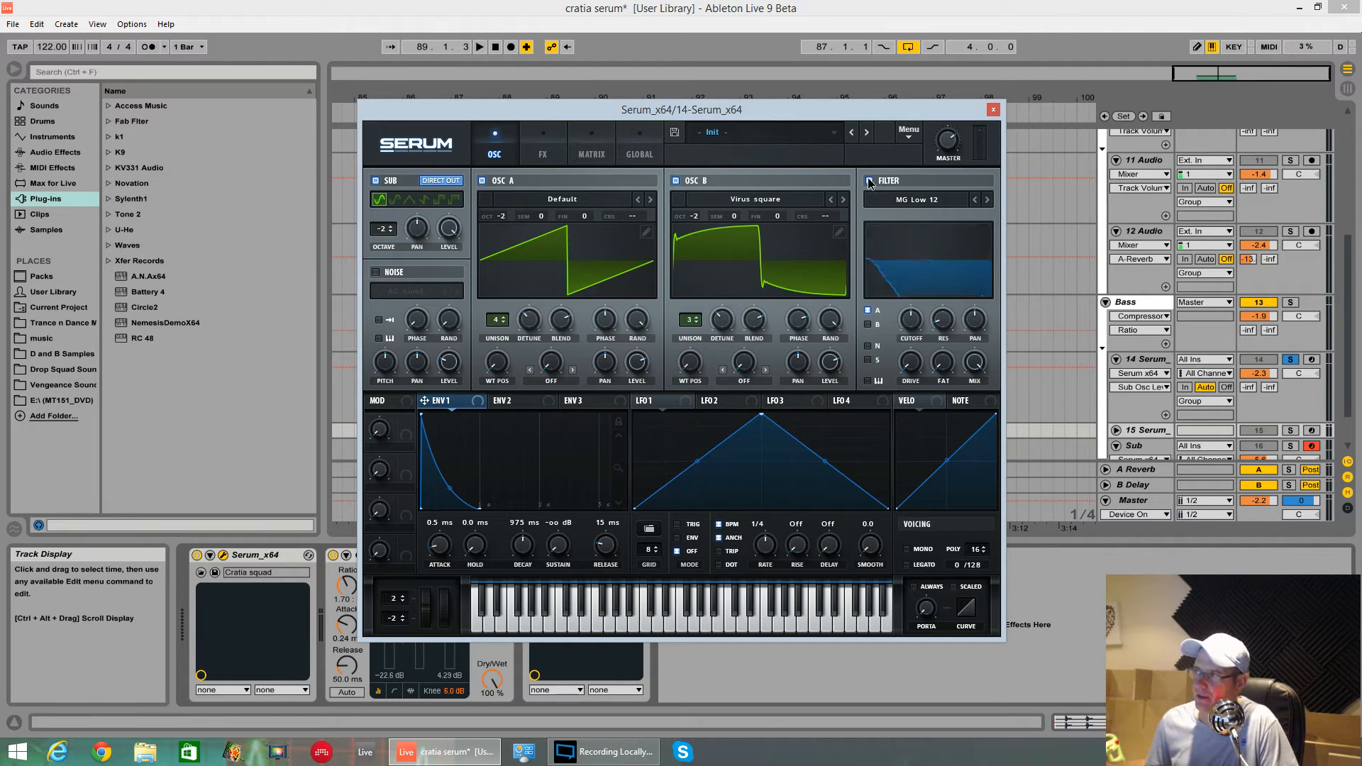
click(938, 199)
mouse_move(915, 215)
click(998, 264)
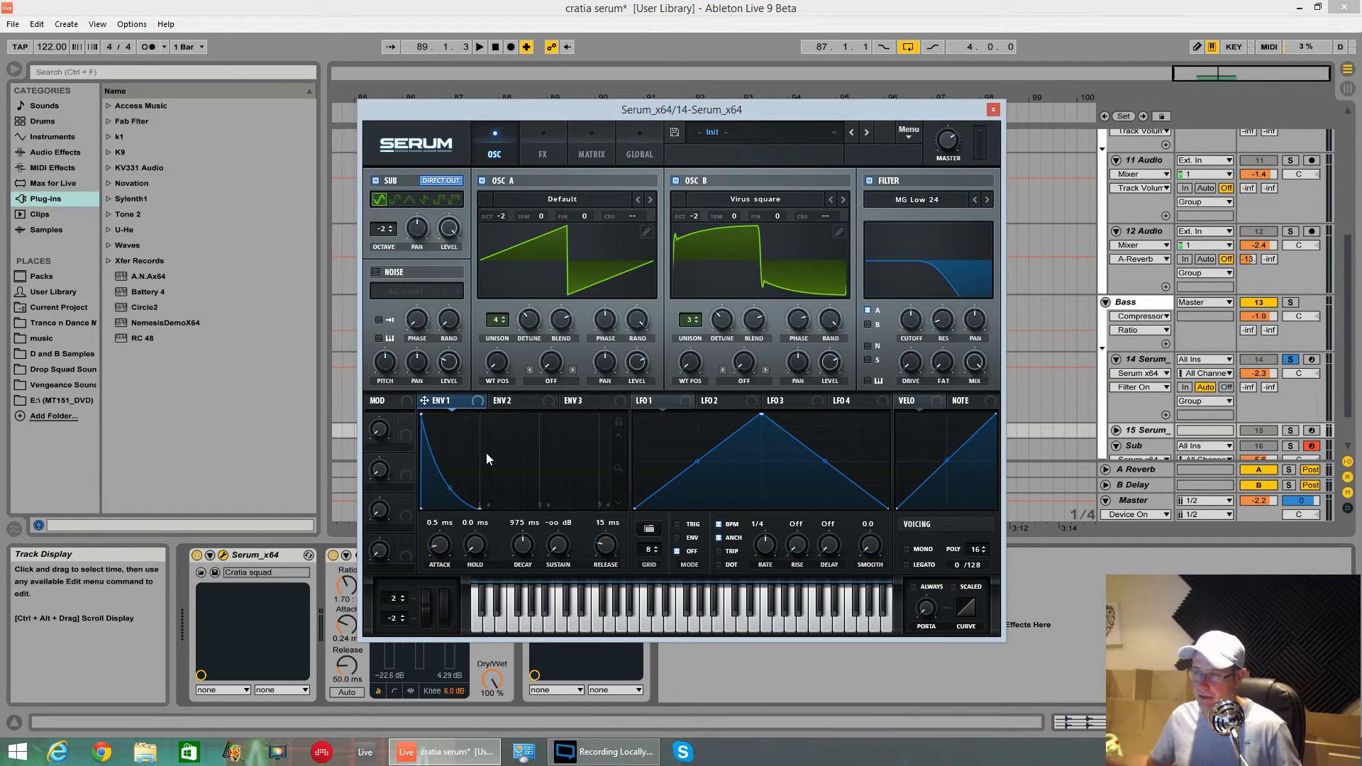
Show Envelope 2, then raise the filter's drive and fat amounts and audition the loop.
click(505, 401)
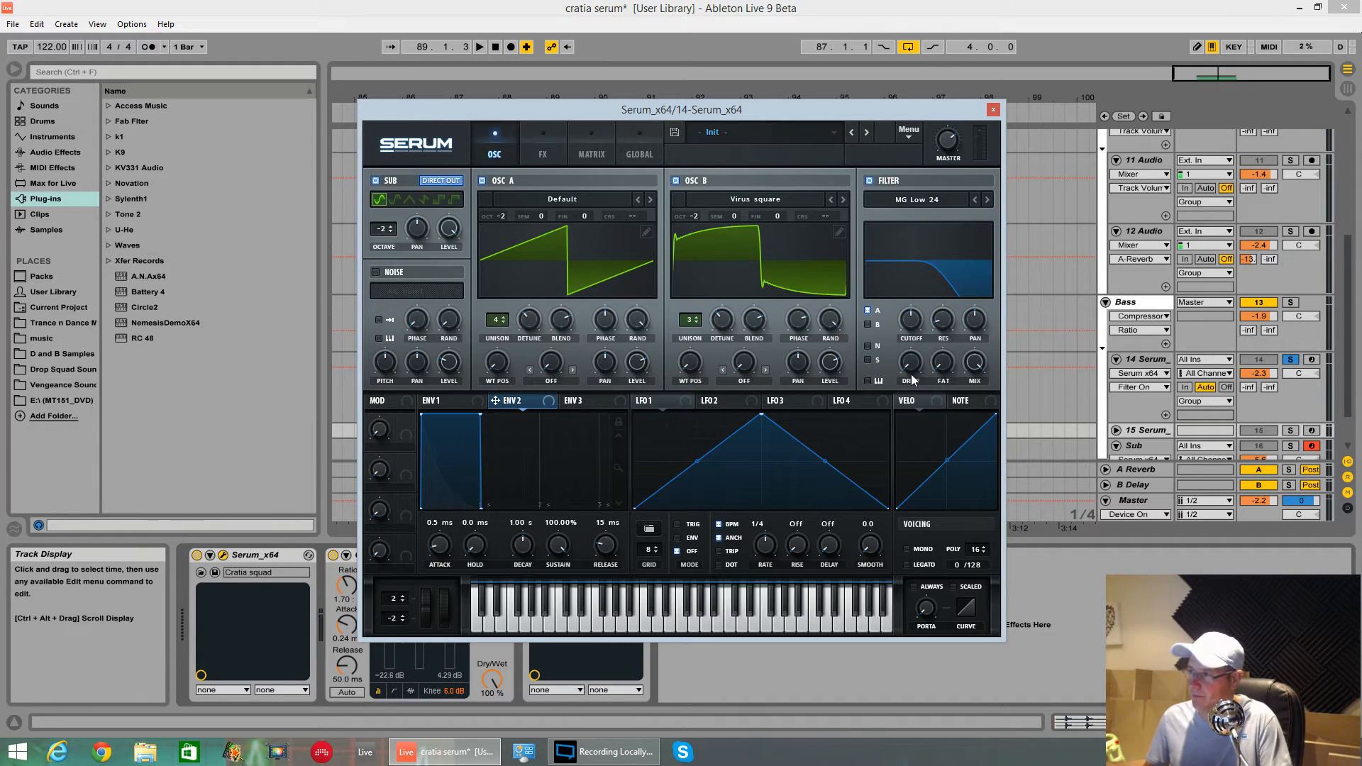
drag(911, 381, 914, 304)
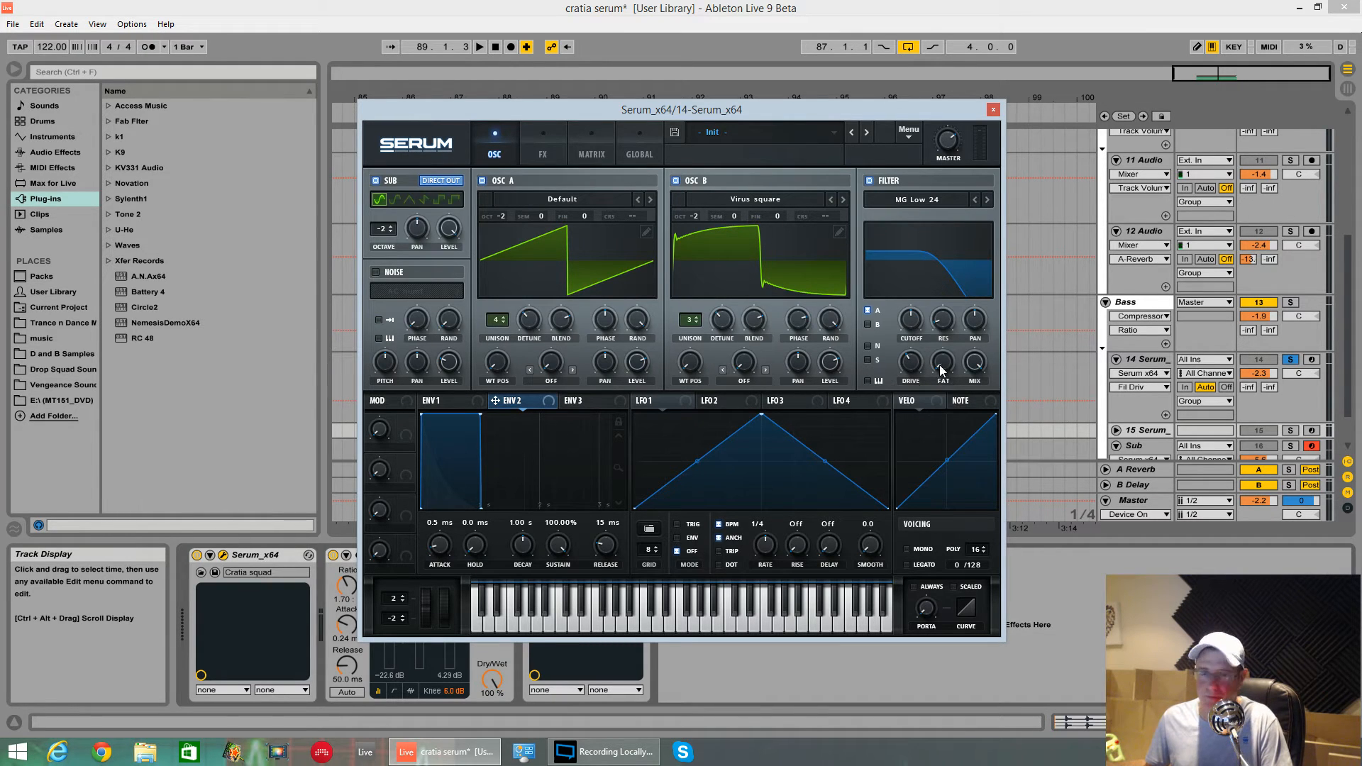
drag(940, 364, 939, 298)
key(space)
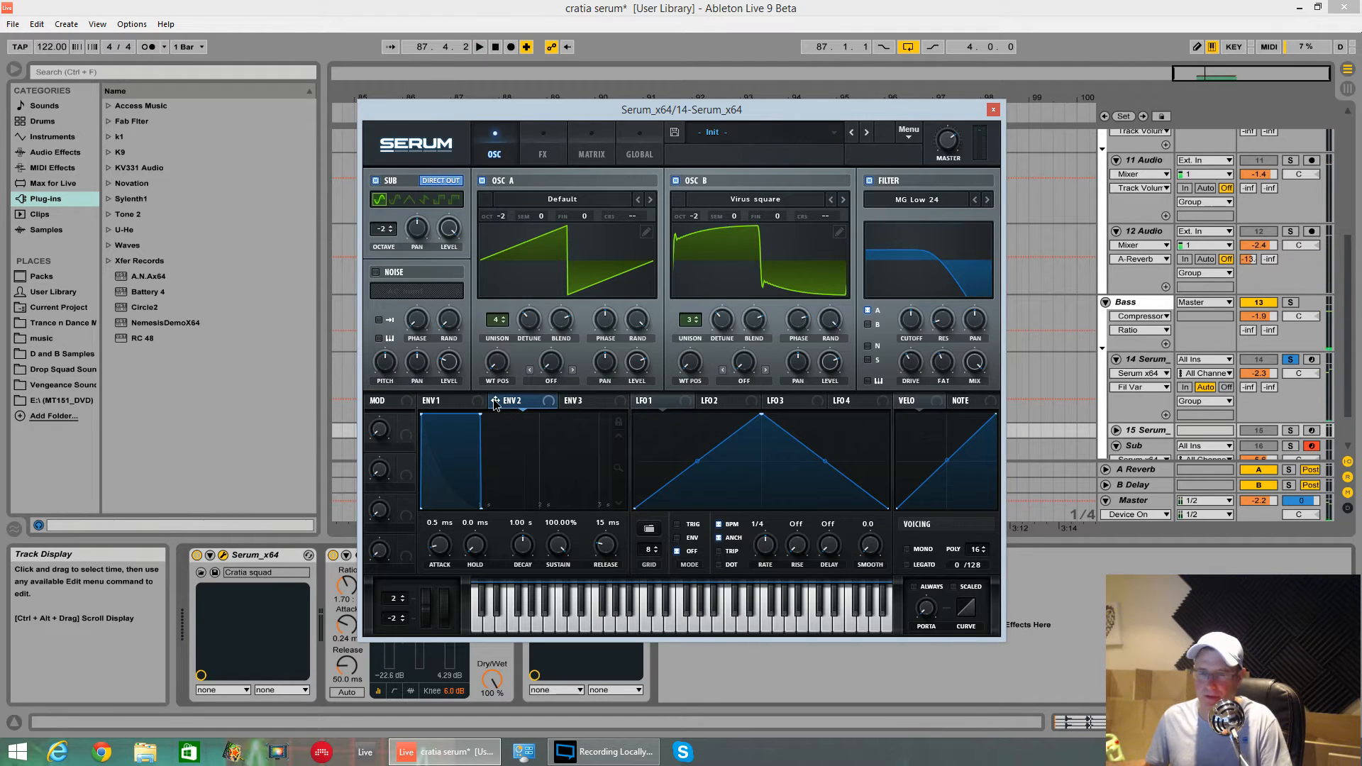
Lower the filter cutoff and modulate it with Envelope 2 by an amount of 68, checking the routing in the modulation matrix.
drag(946, 387, 916, 400)
click(593, 154)
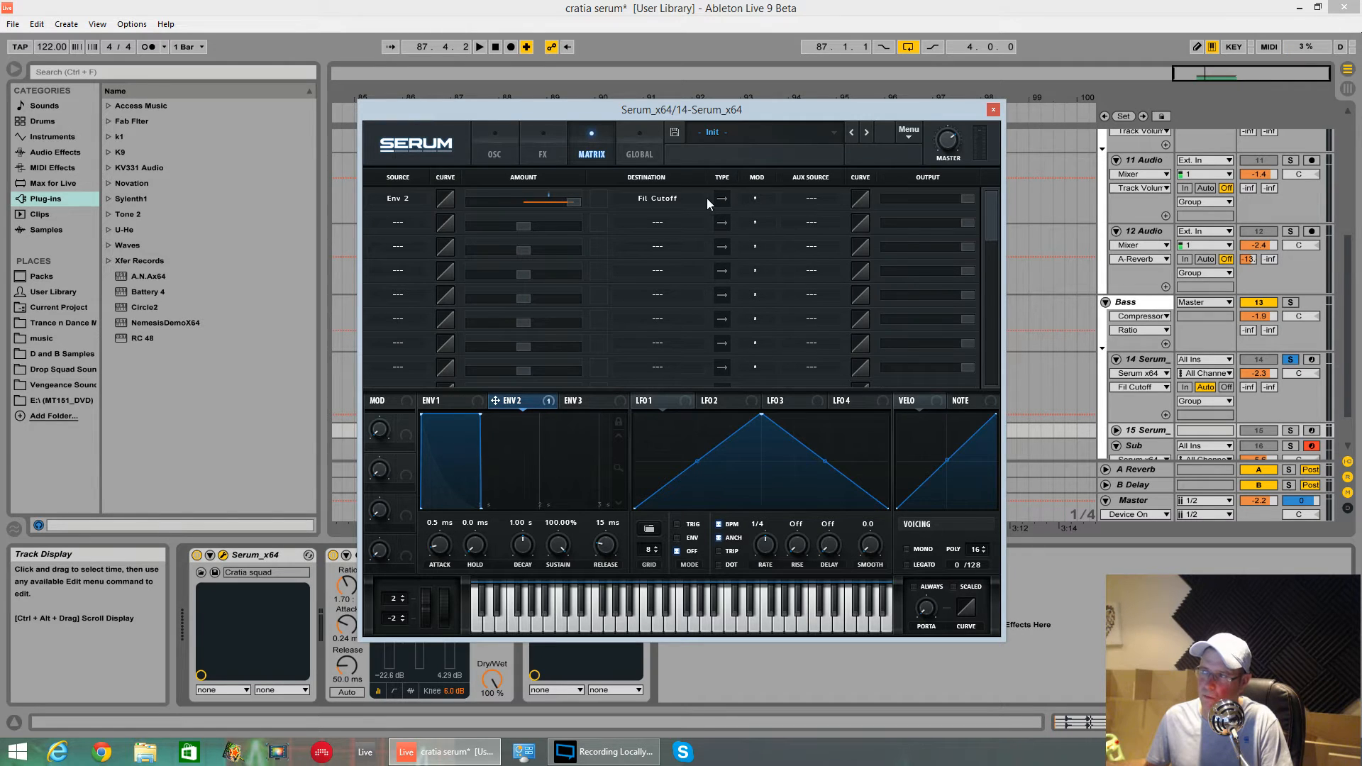
click(496, 154)
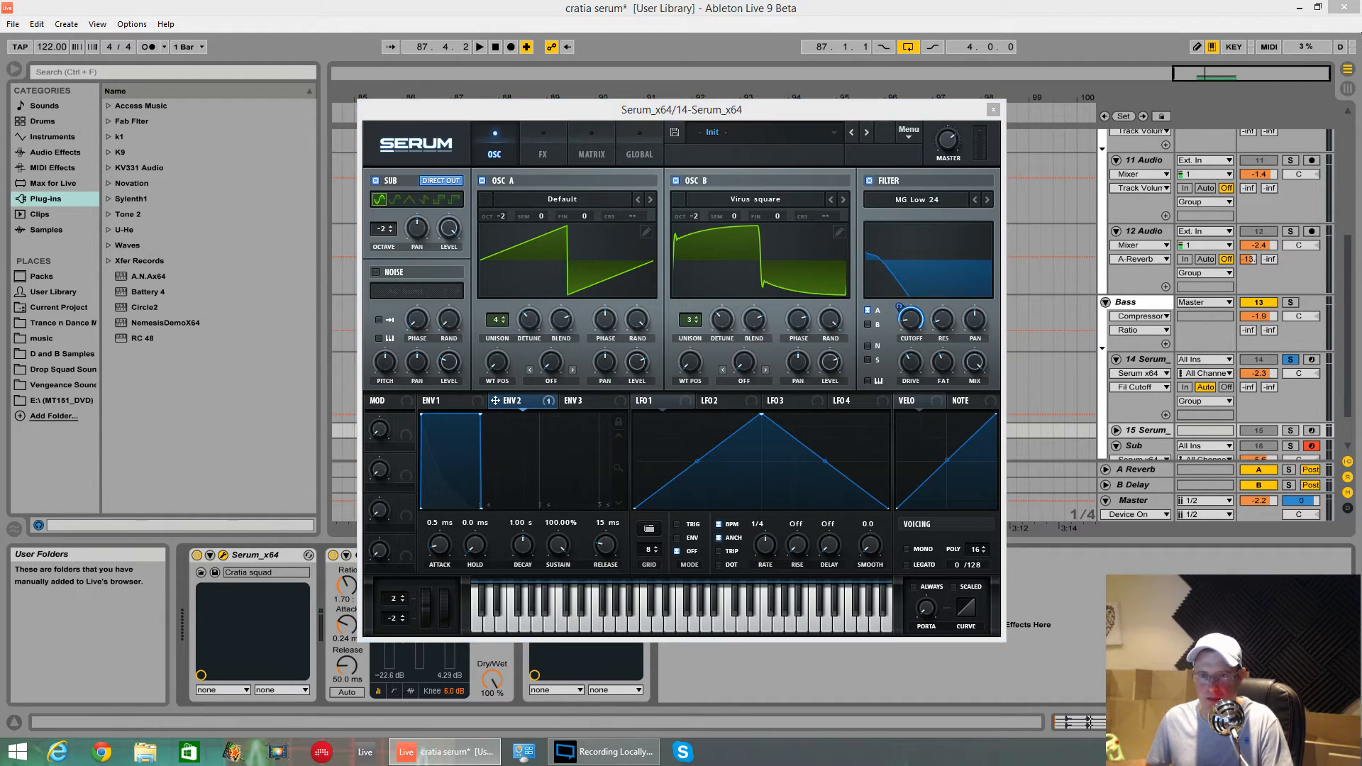
drag(899, 310, 899, 319)
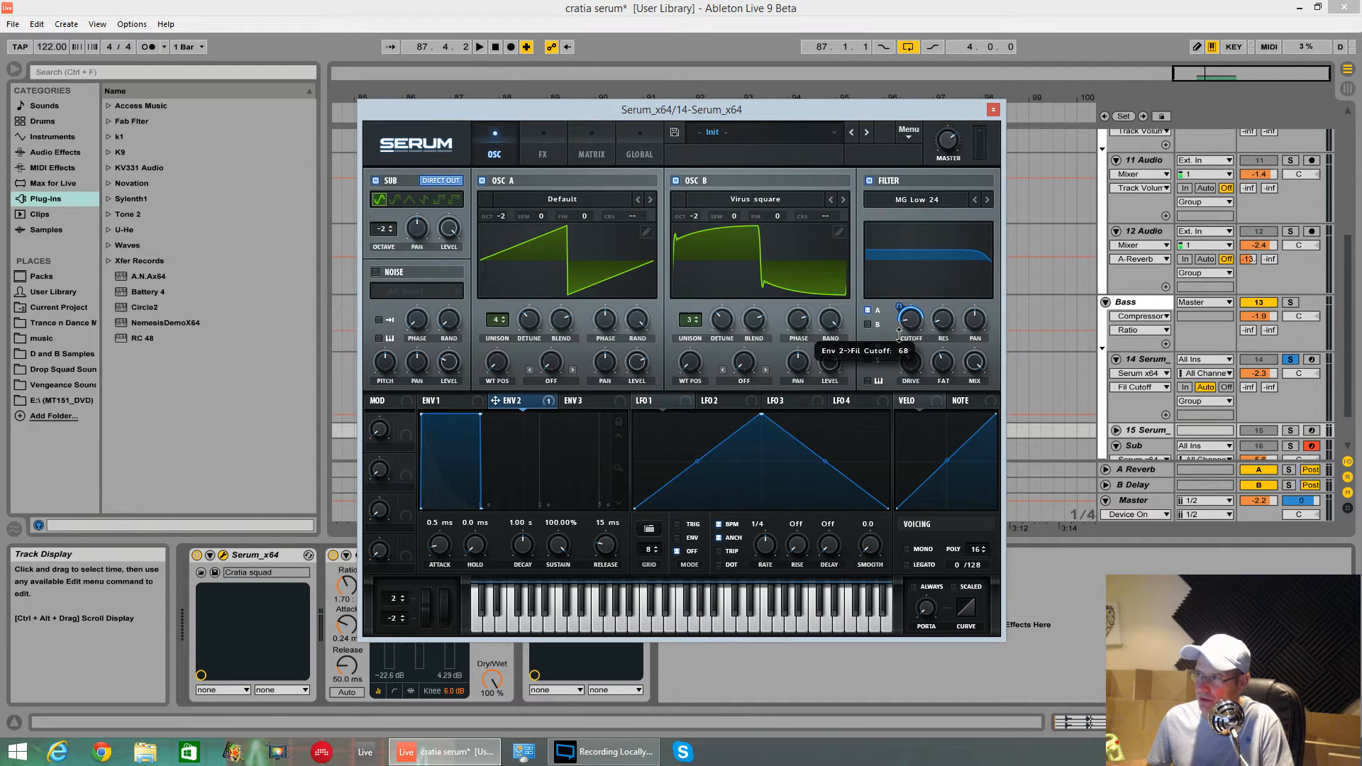
key(space)
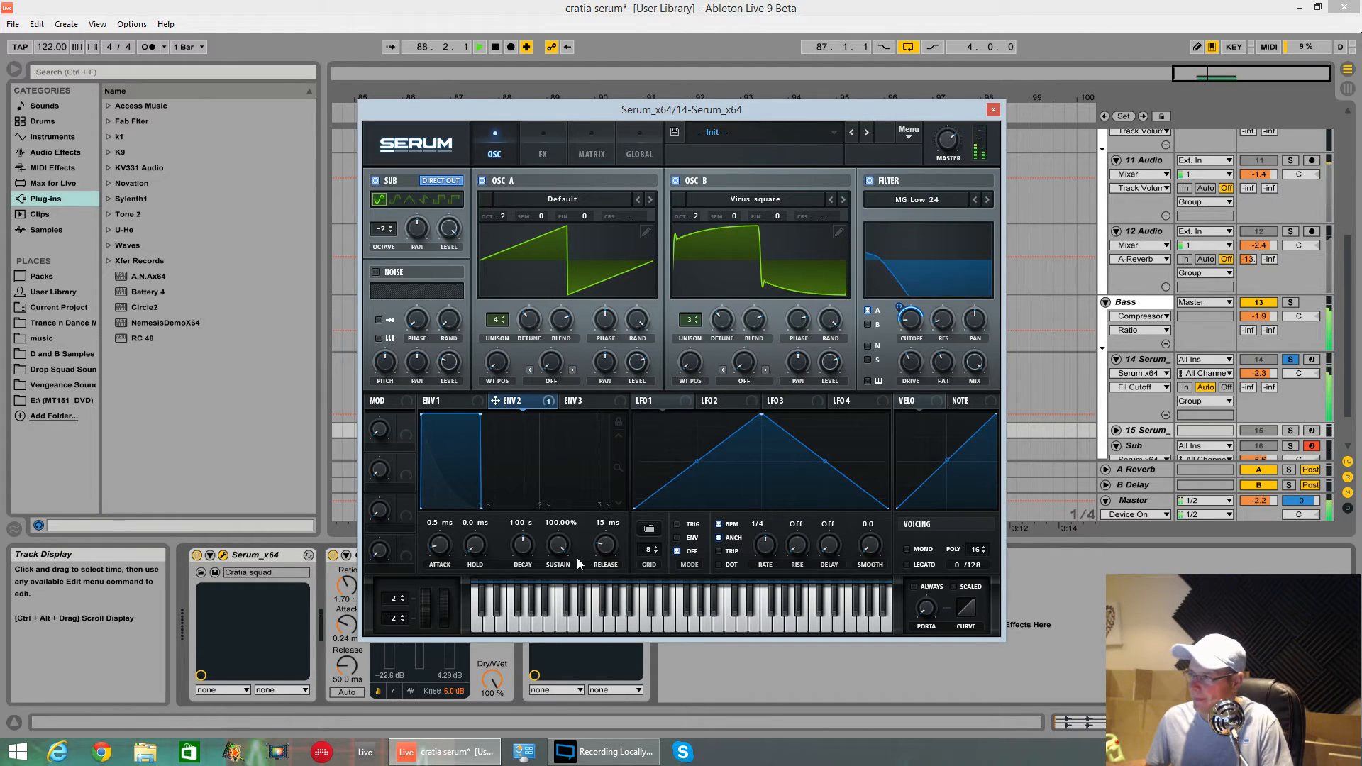
Set Envelope 2's sustain to 0%, attack to 0.0 ms and decay to 546 ms while the loop plays.
key(space)
drag(558, 545, 542, 559)
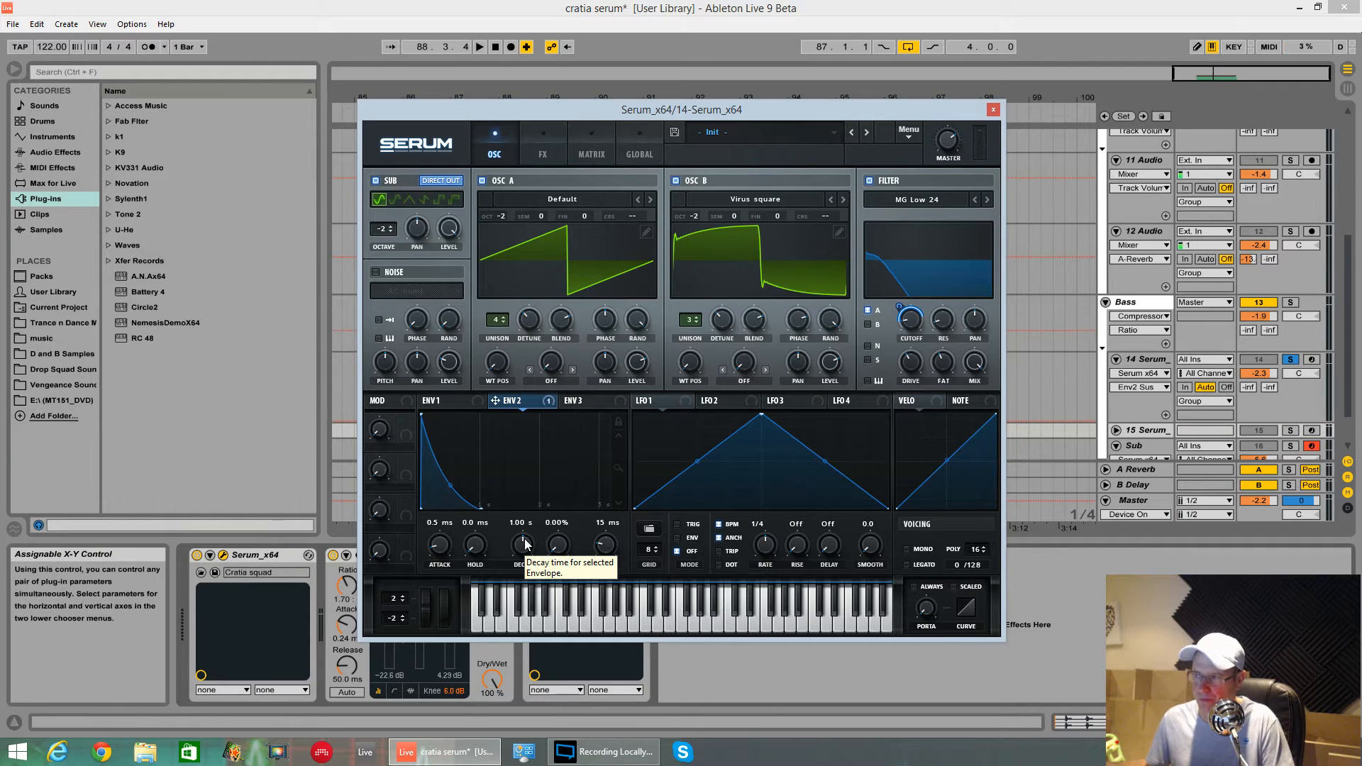
drag(441, 546, 449, 570)
key(space)
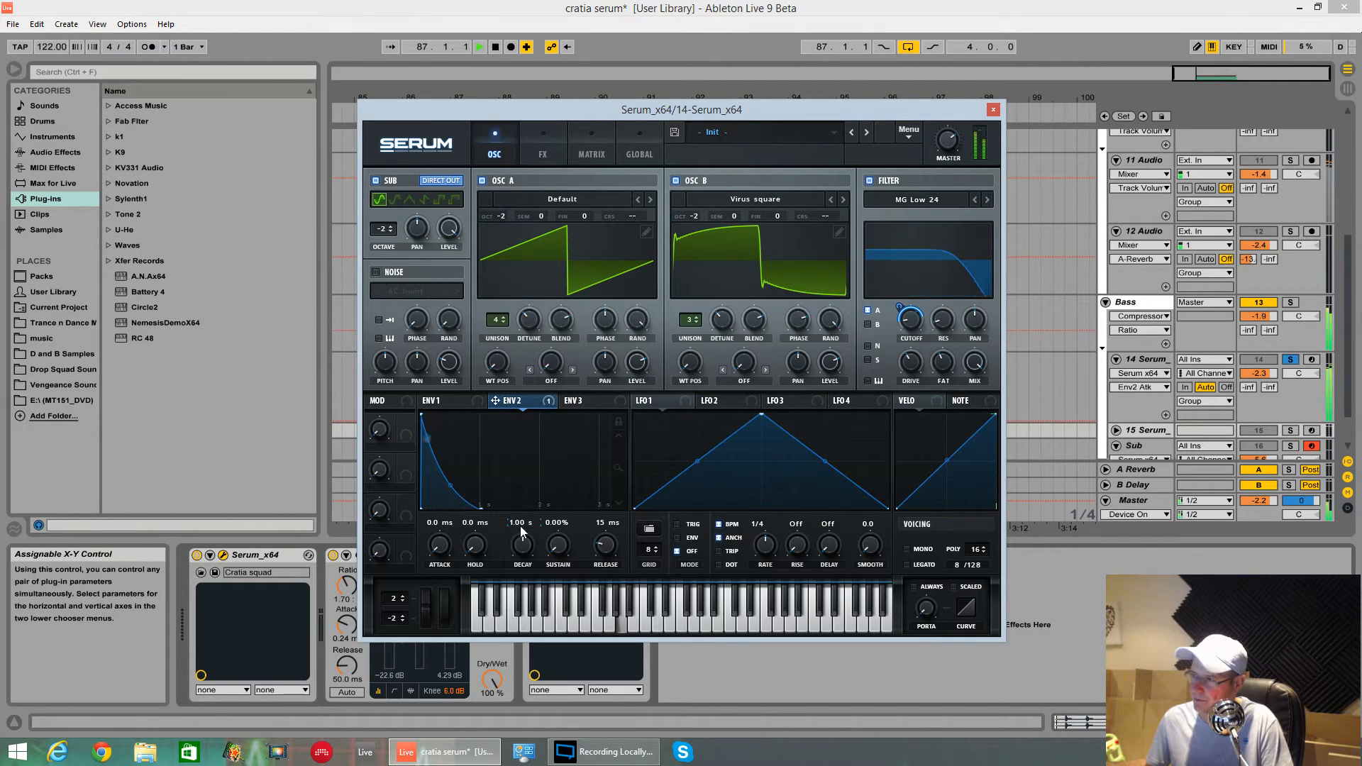
mouse_move(521, 526)
mouse_down()
mouse_move(523, 564)
mouse_move(523, 551)
mouse_up()
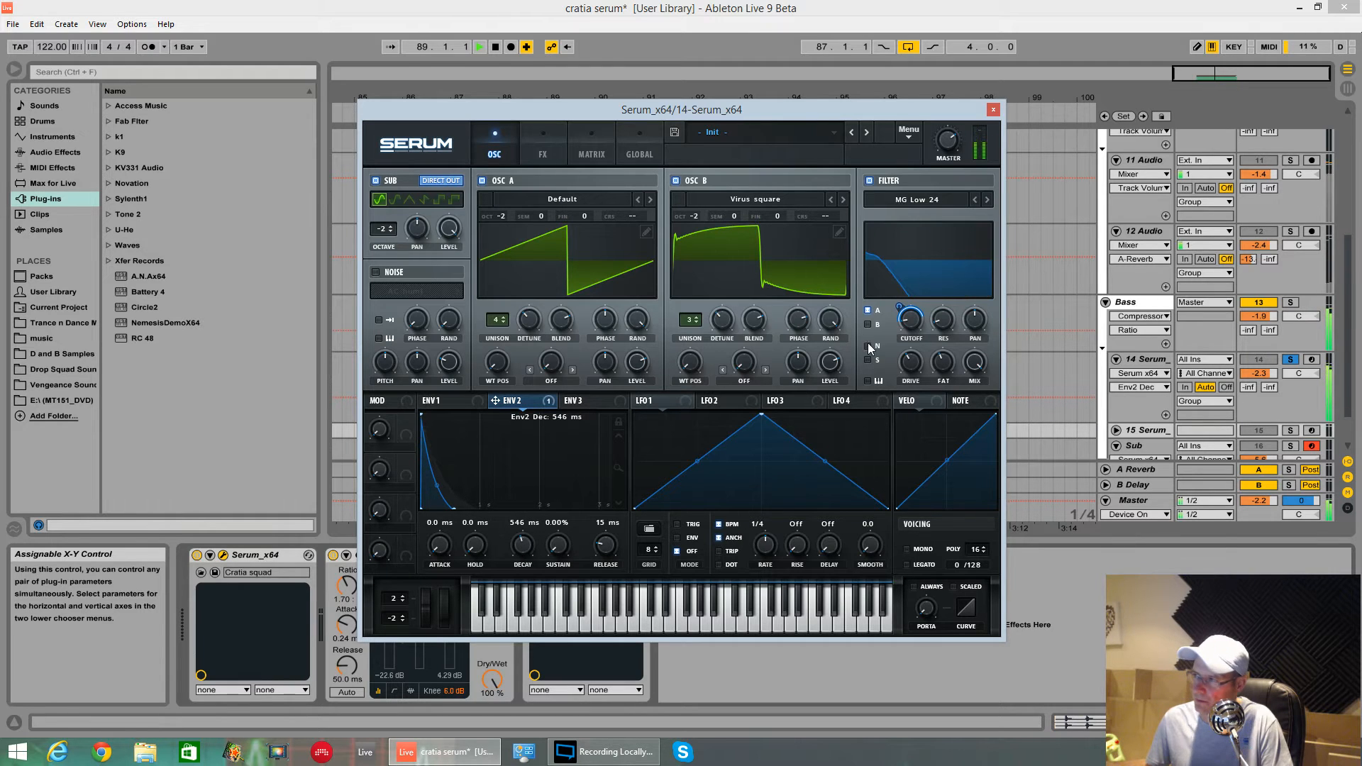
Route oscillator B into the filter alongside oscillator A and restart the loop.
click(867, 324)
key(space)
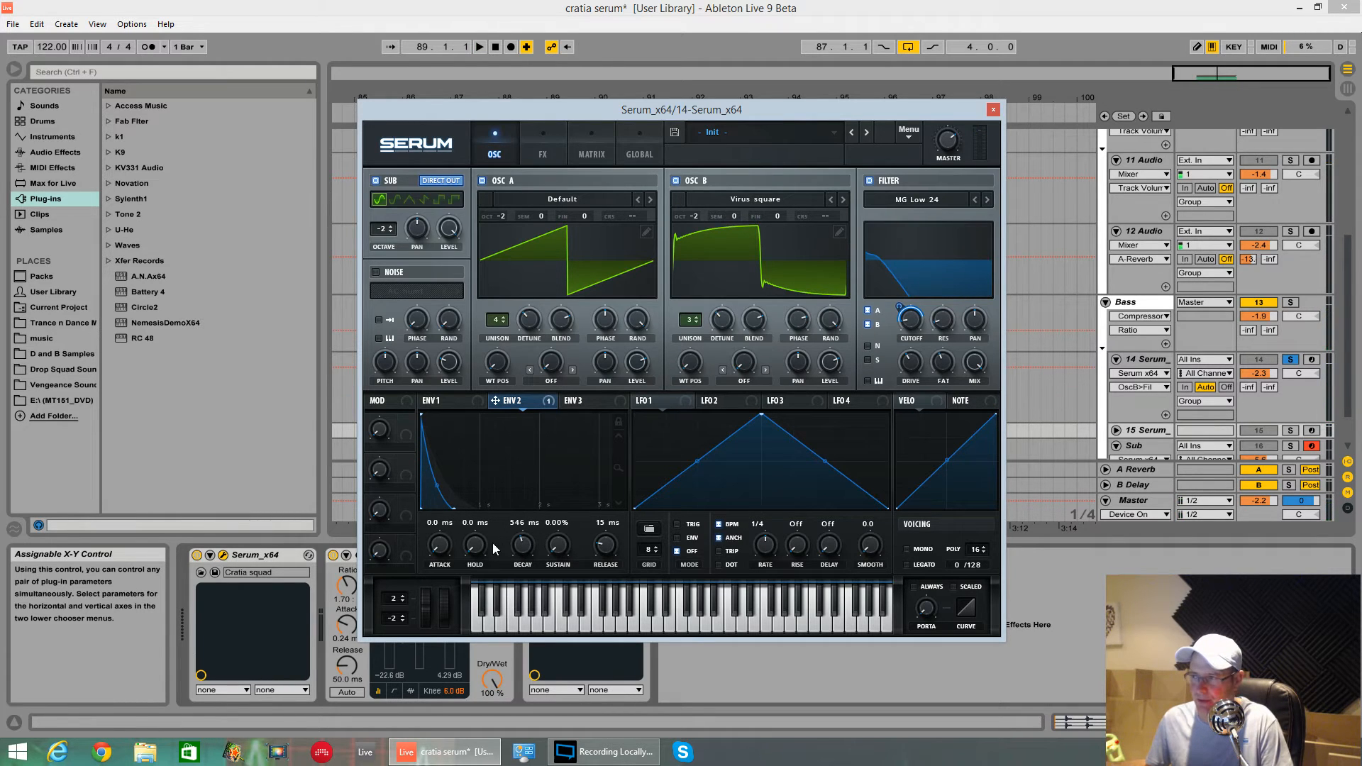
key(space)
Set Envelope 2's decay to 469 ms and attack to 1.3 ms, trying a convex decay curve before reshaping it to a steep concave one.
drag(523, 544, 526, 557)
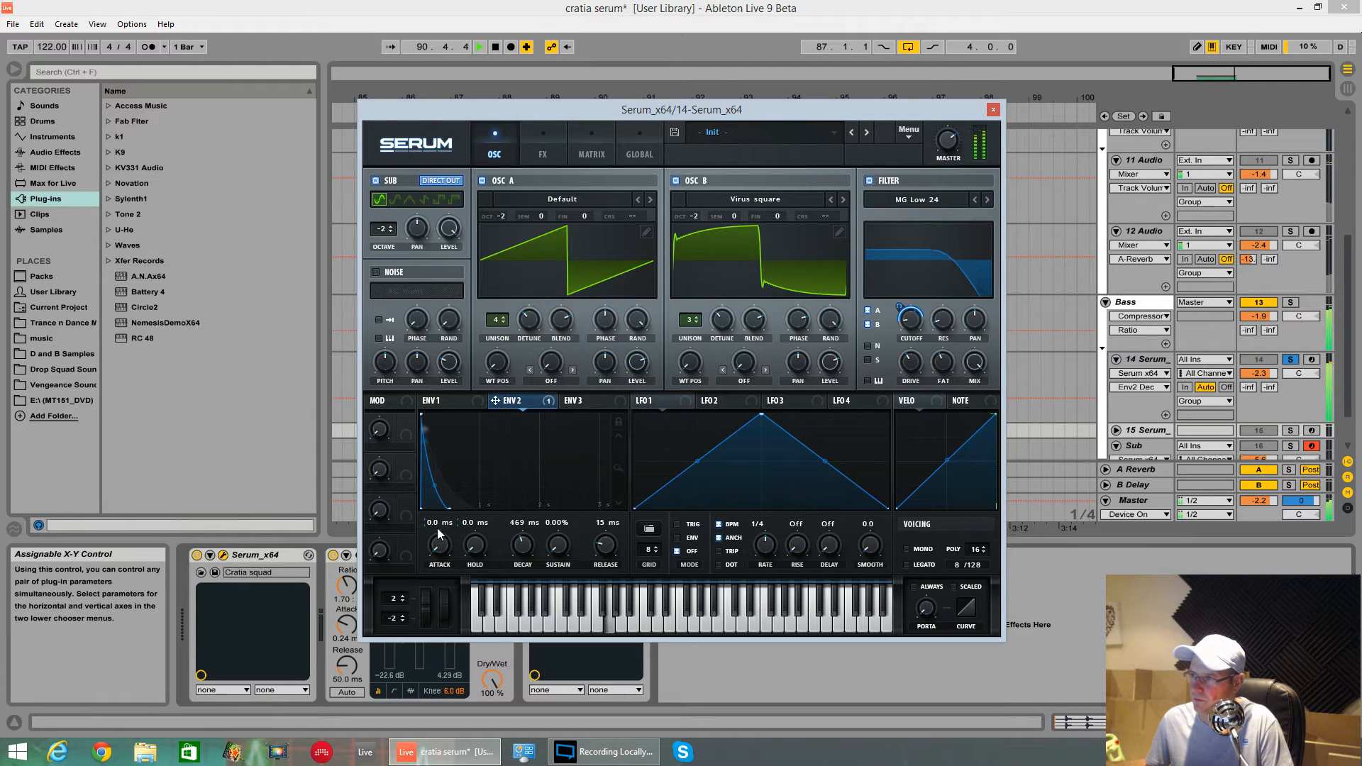
drag(438, 534, 449, 462)
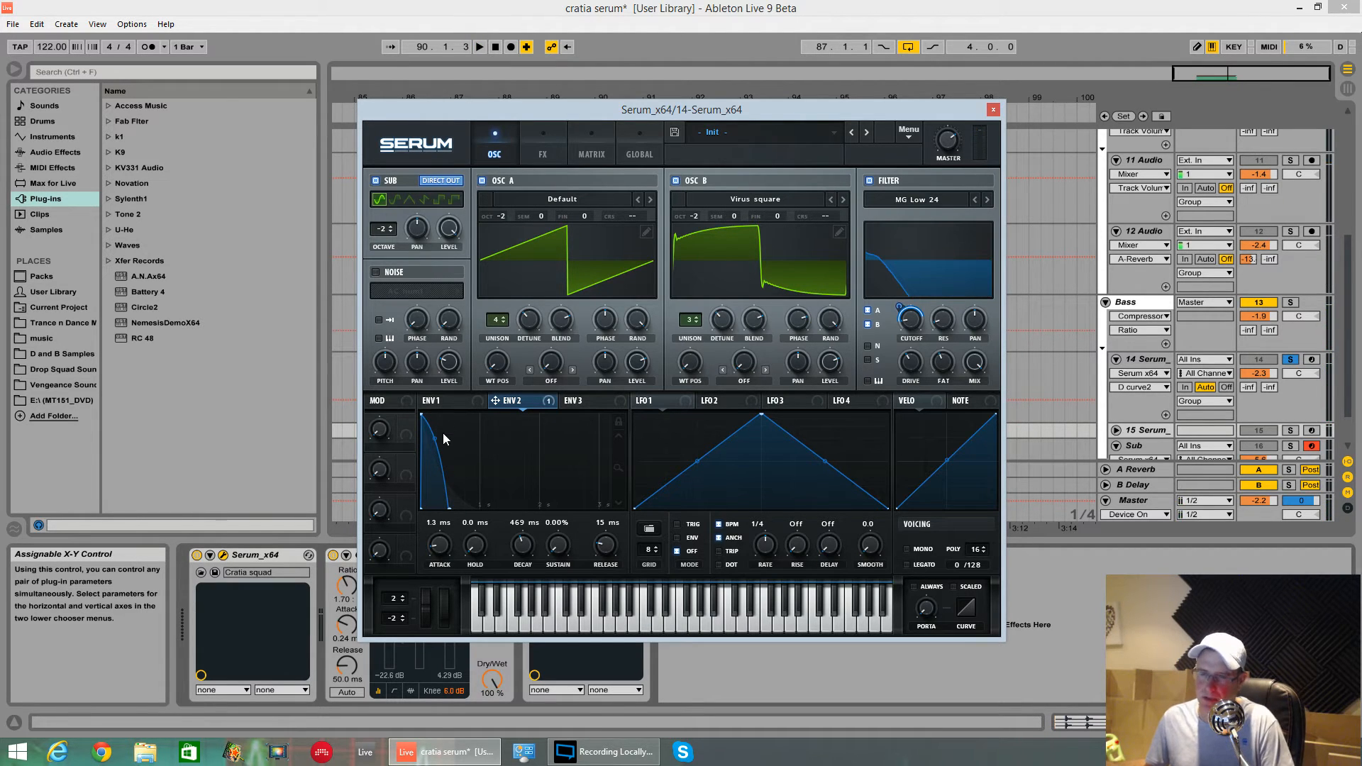
mouse_move(437, 436)
mouse_down()
mouse_move(438, 481)
mouse_move(456, 454)
mouse_up()
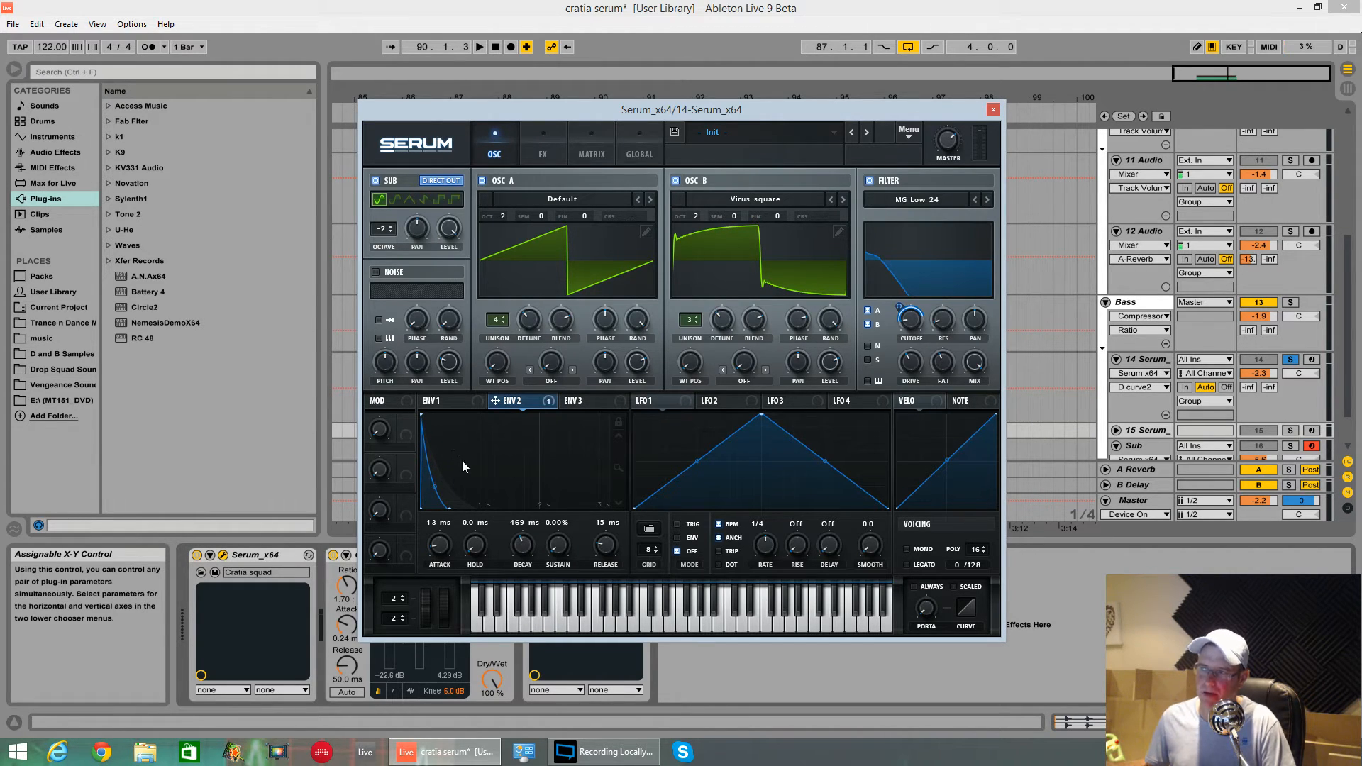
Audition the loop briefly, then enable the EQ effect and give its low shelf a slight boost at a lower frequency.
key(space)
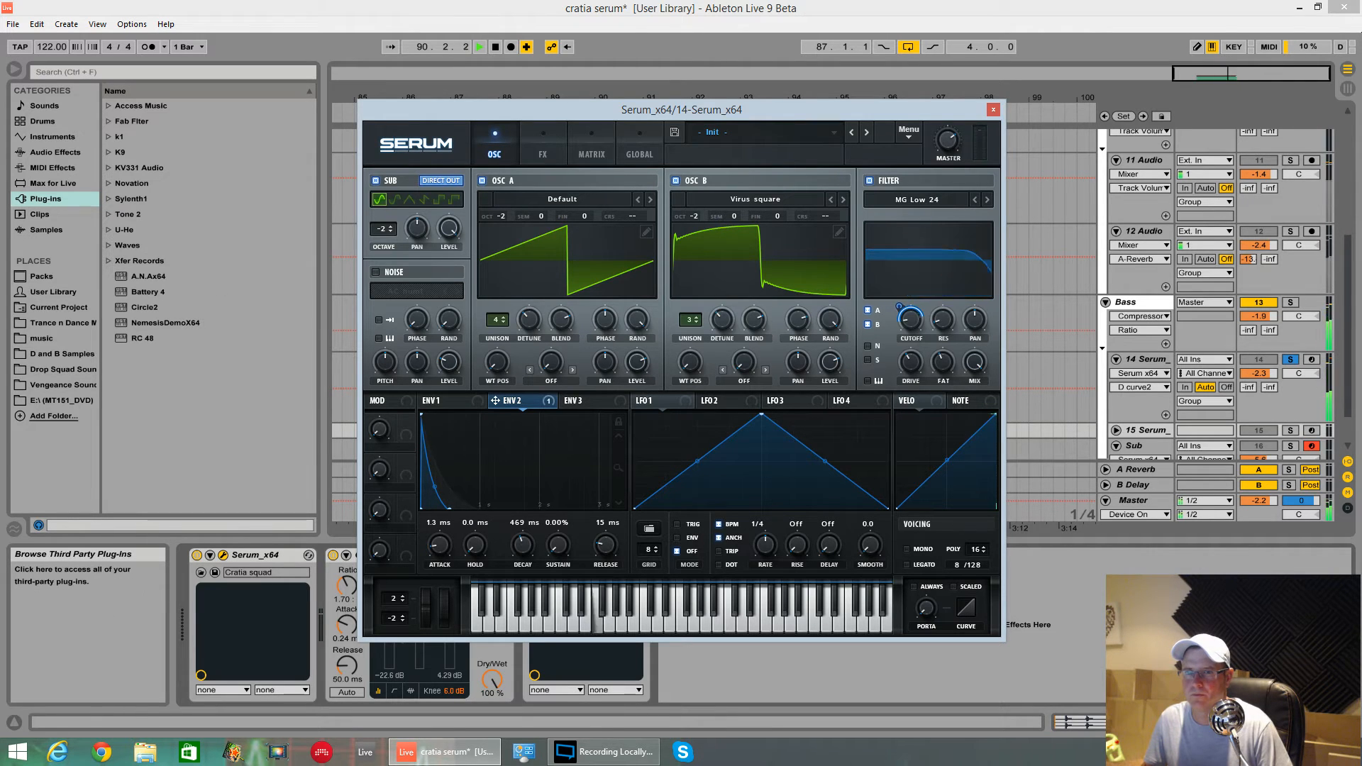
key(space)
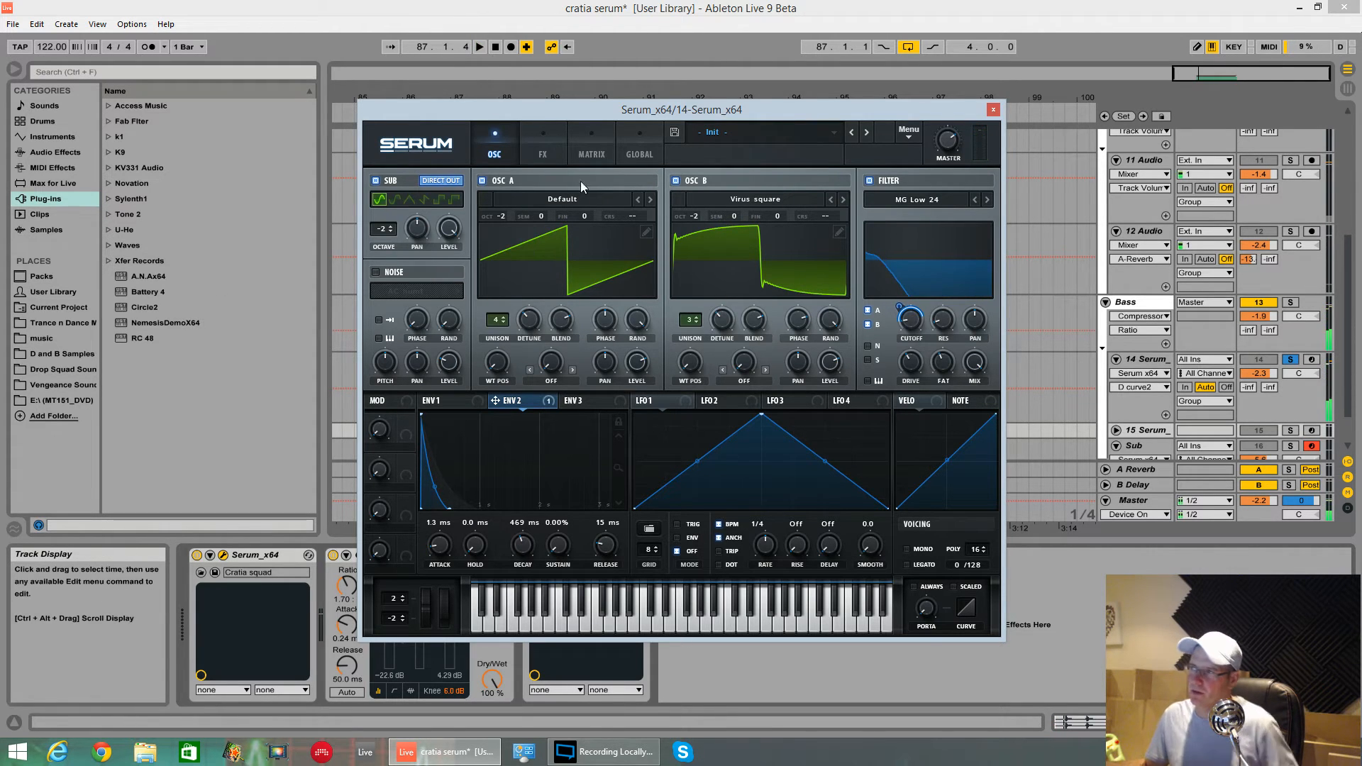
click(546, 150)
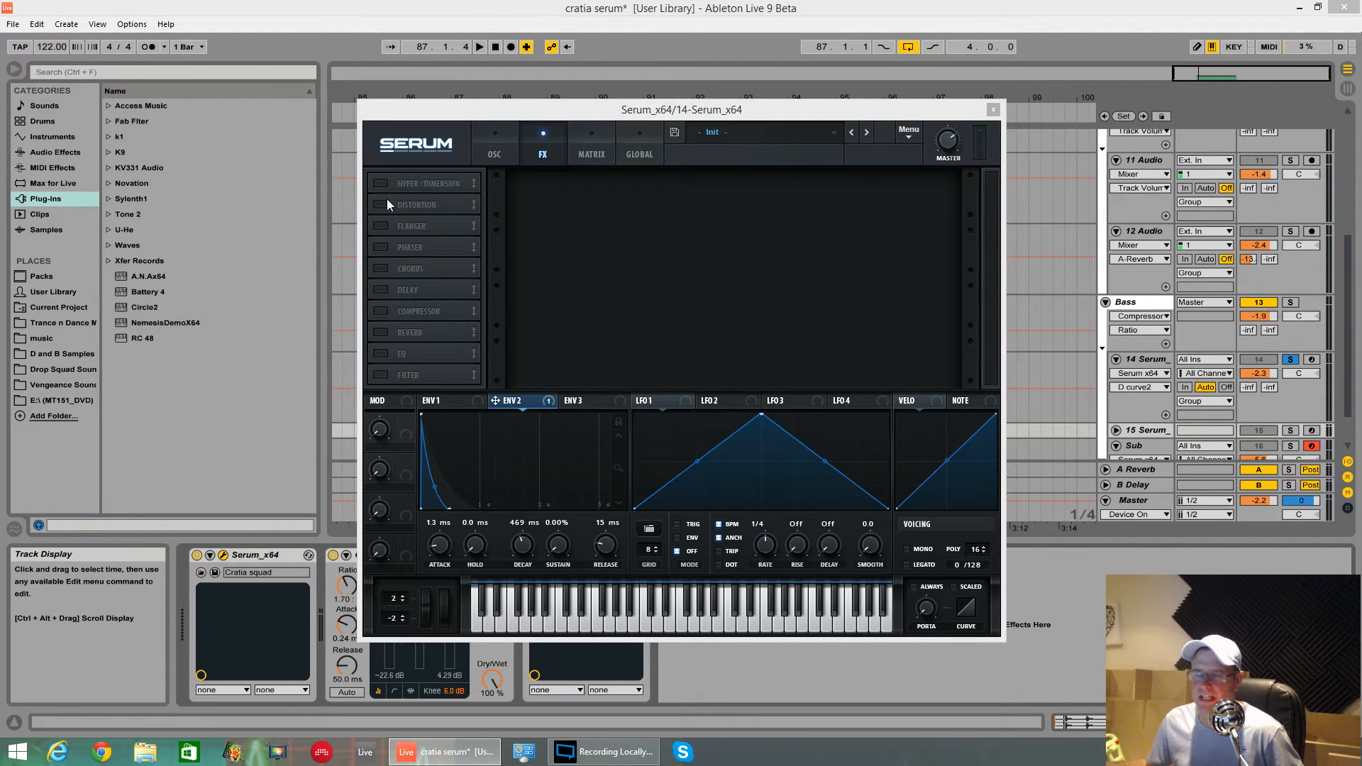
click(381, 353)
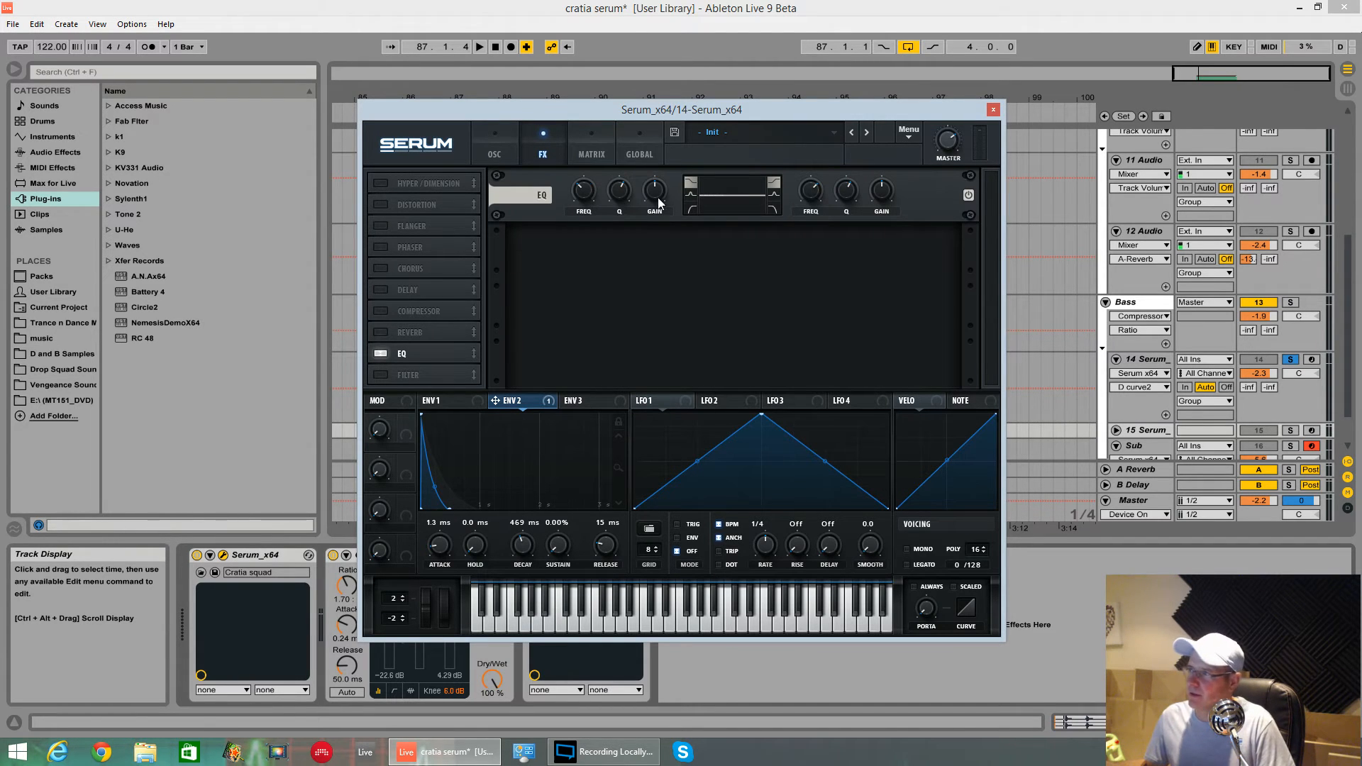
click(690, 189)
click(687, 184)
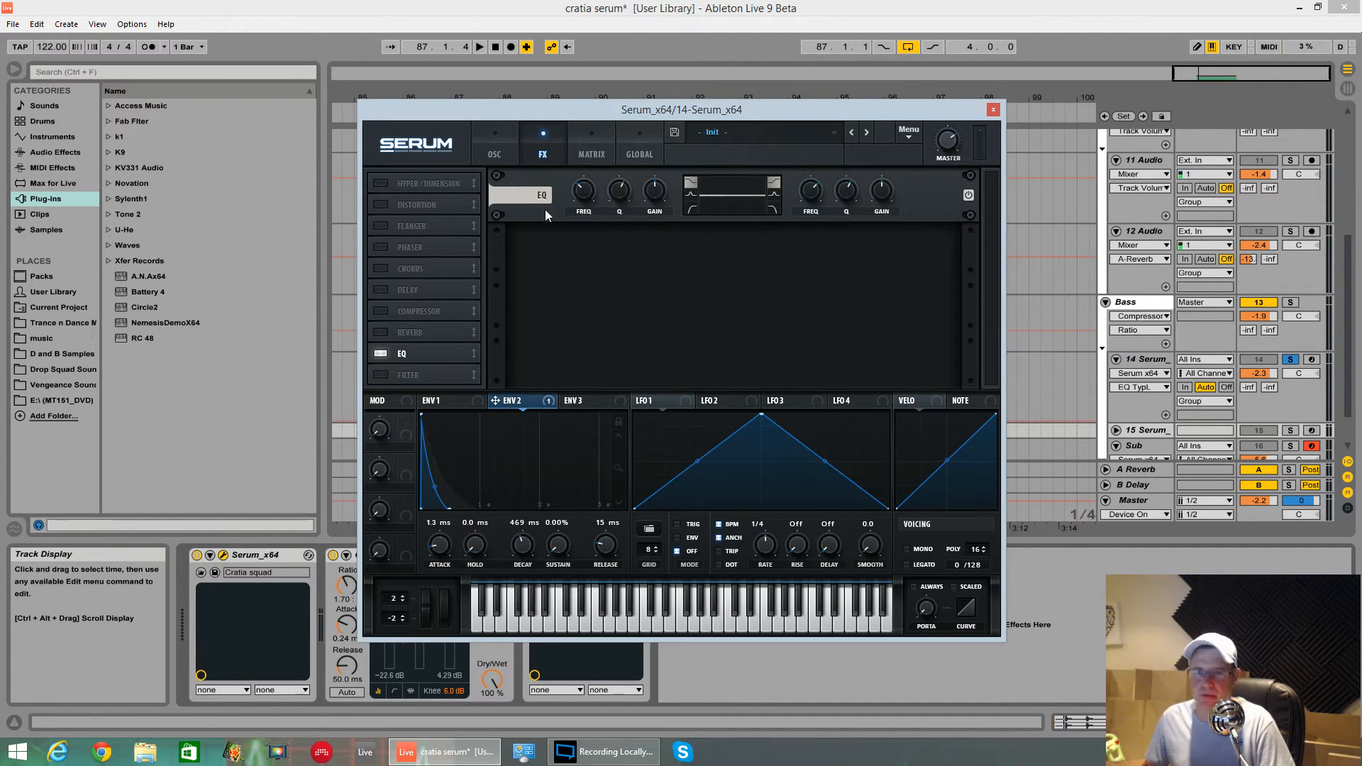
drag(654, 195, 586, 203)
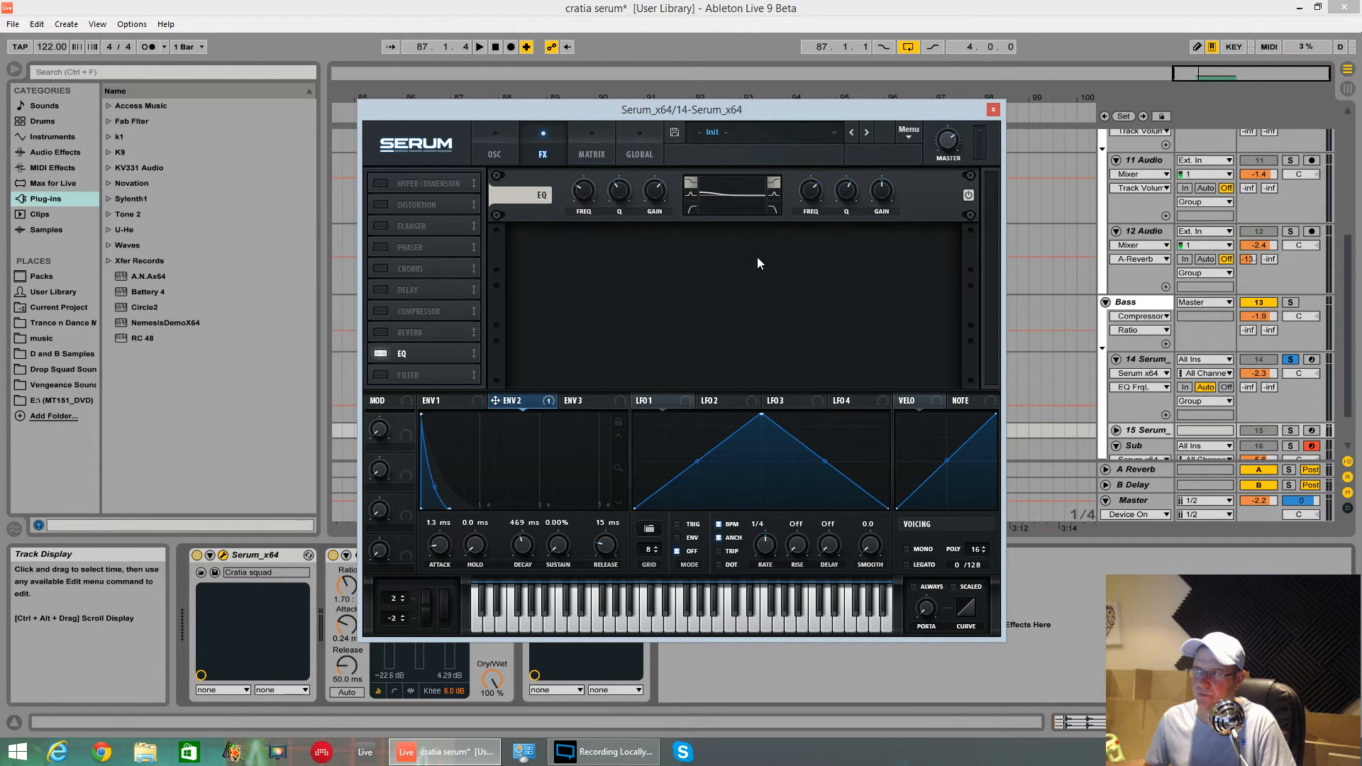
Switch the EQ's high band to a low-pass shape, reduce its Q and frequency, and audition the loop.
click(773, 208)
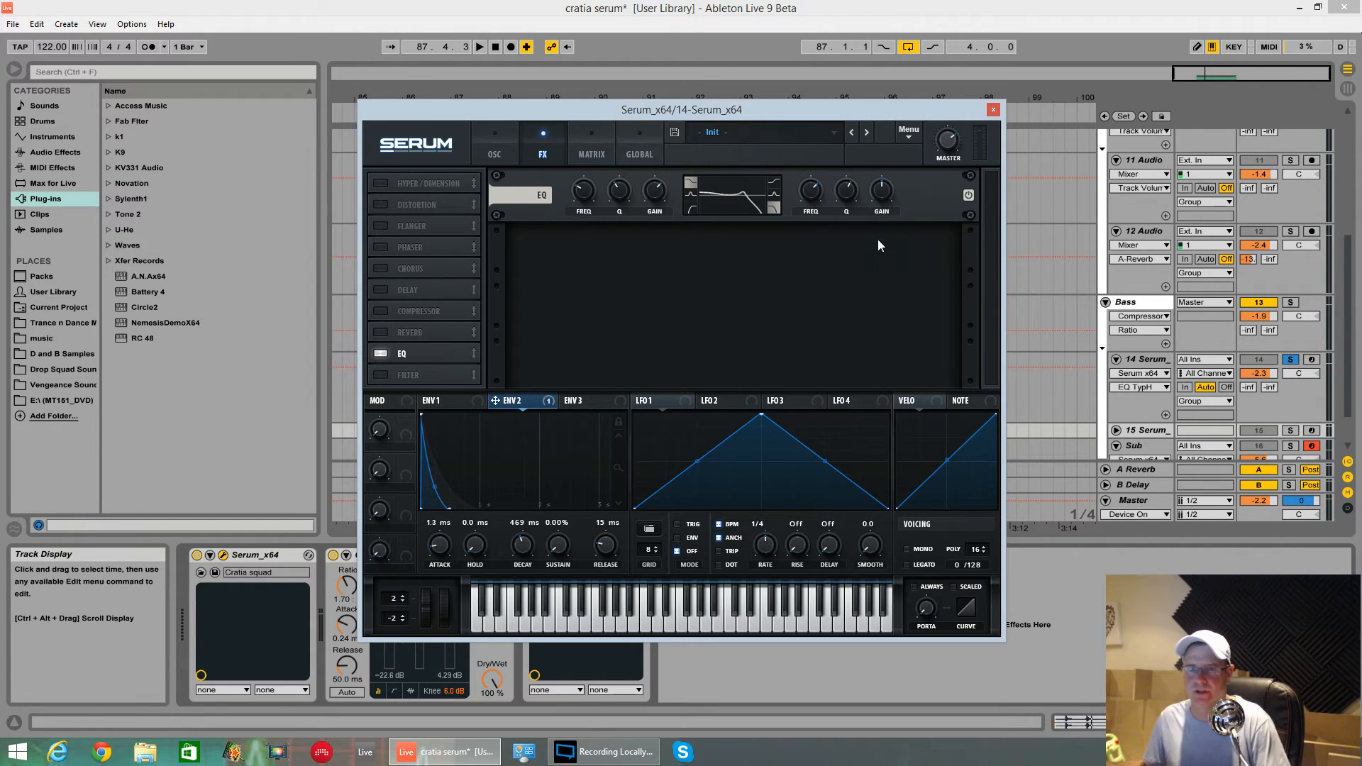
click(850, 187)
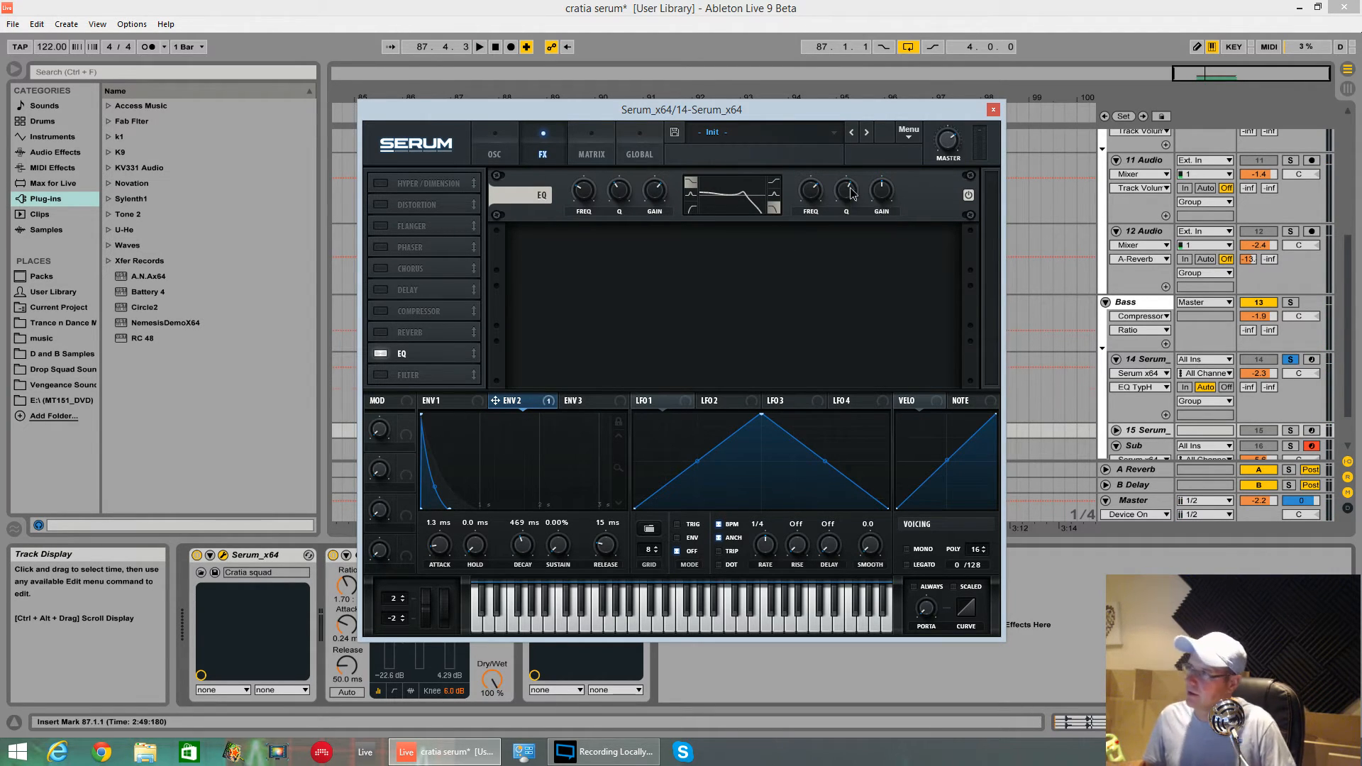
drag(849, 193, 847, 216)
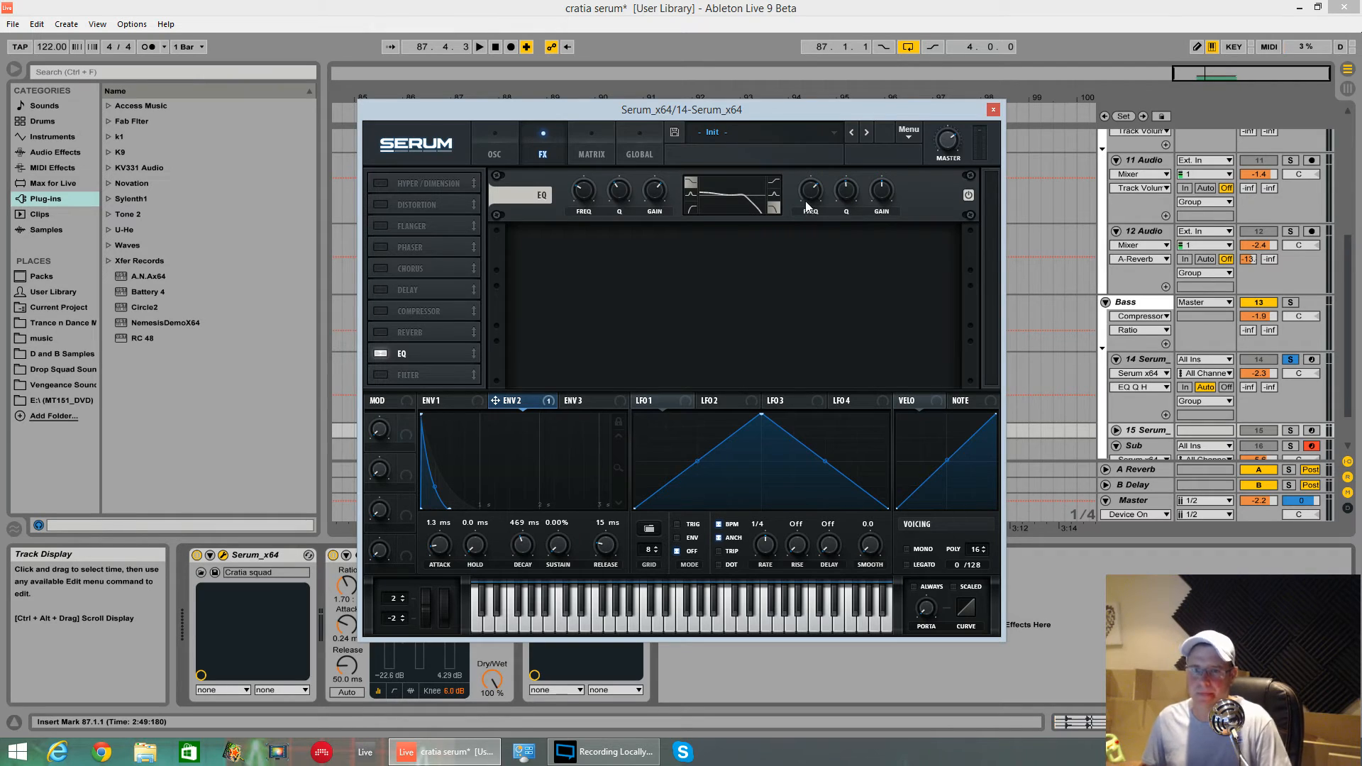
drag(807, 206, 815, 247)
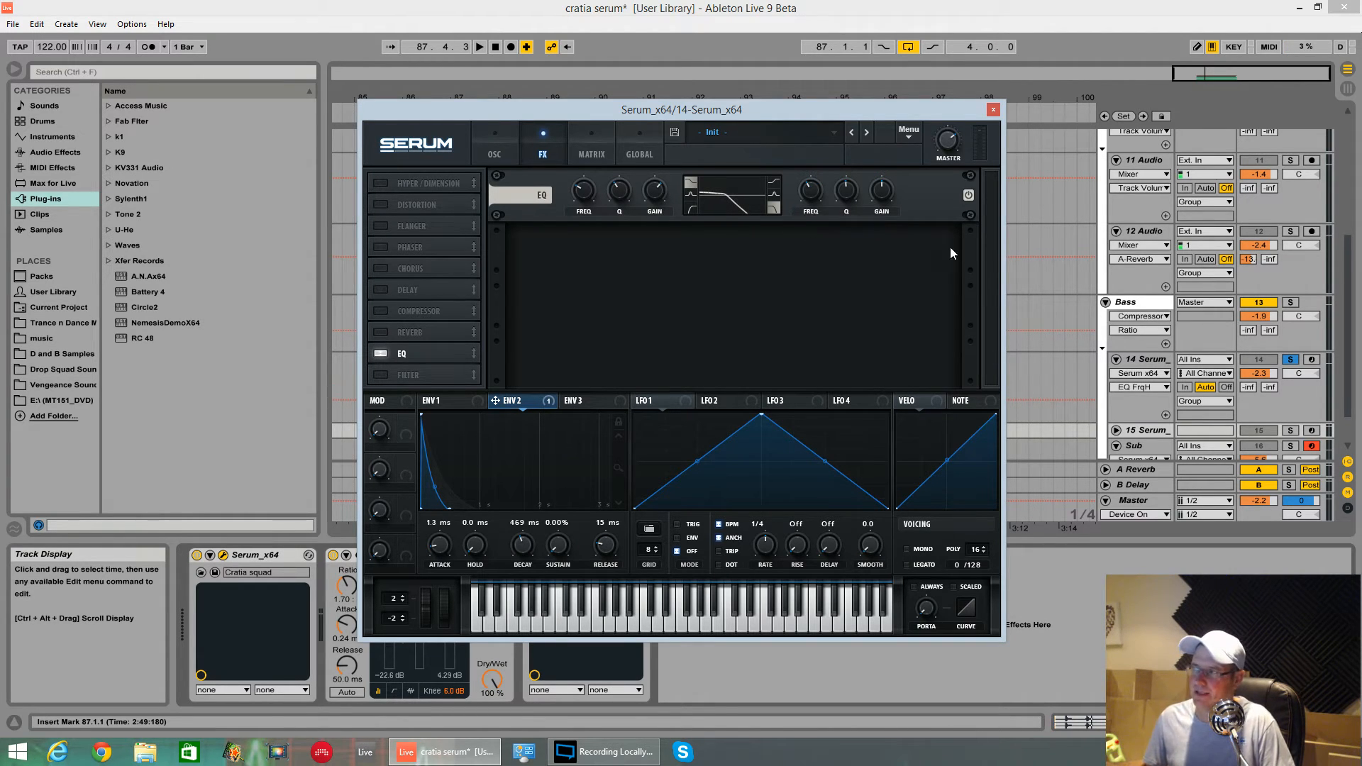
key(space)
key(space)
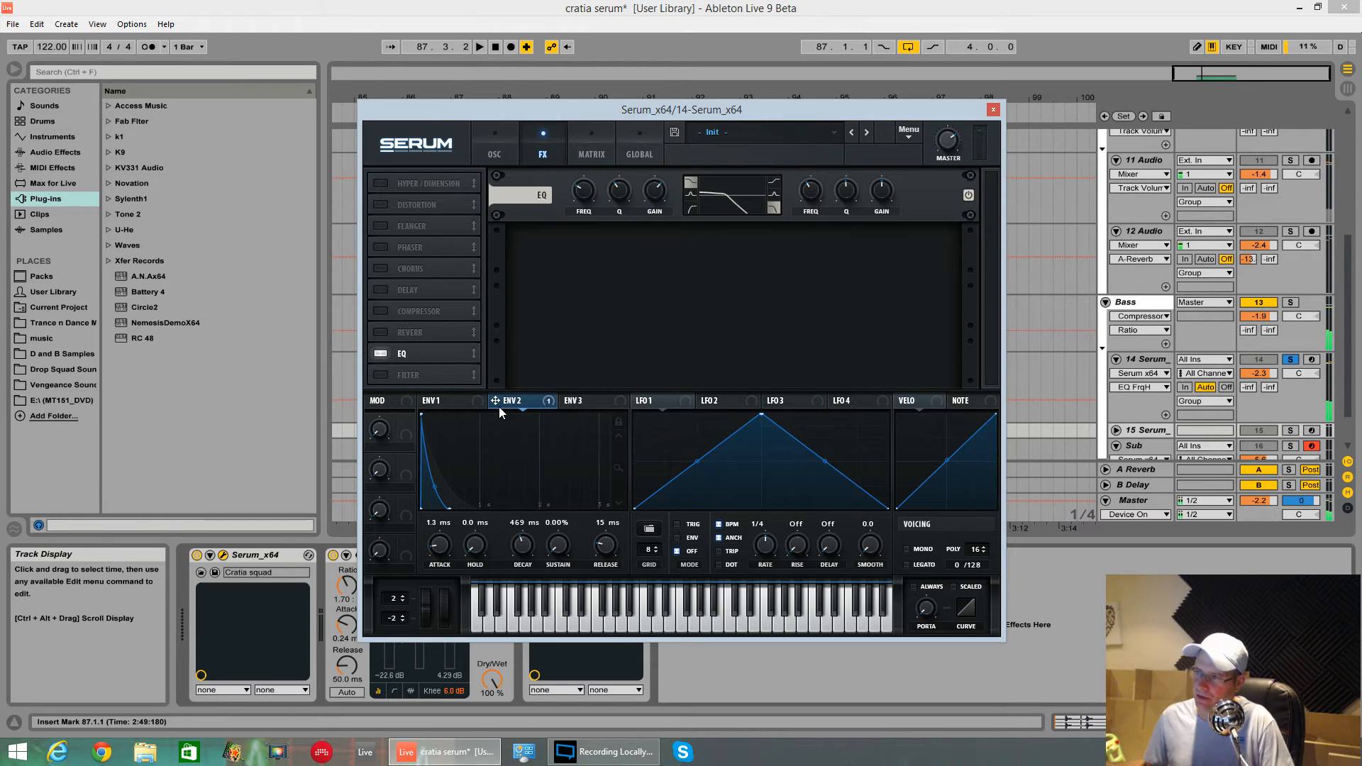
Modulate the EQ's high-band frequency with Envelope 2 by an amount of 25 and adjust the master volume while the loop plays.
drag(815, 193, 815, 197)
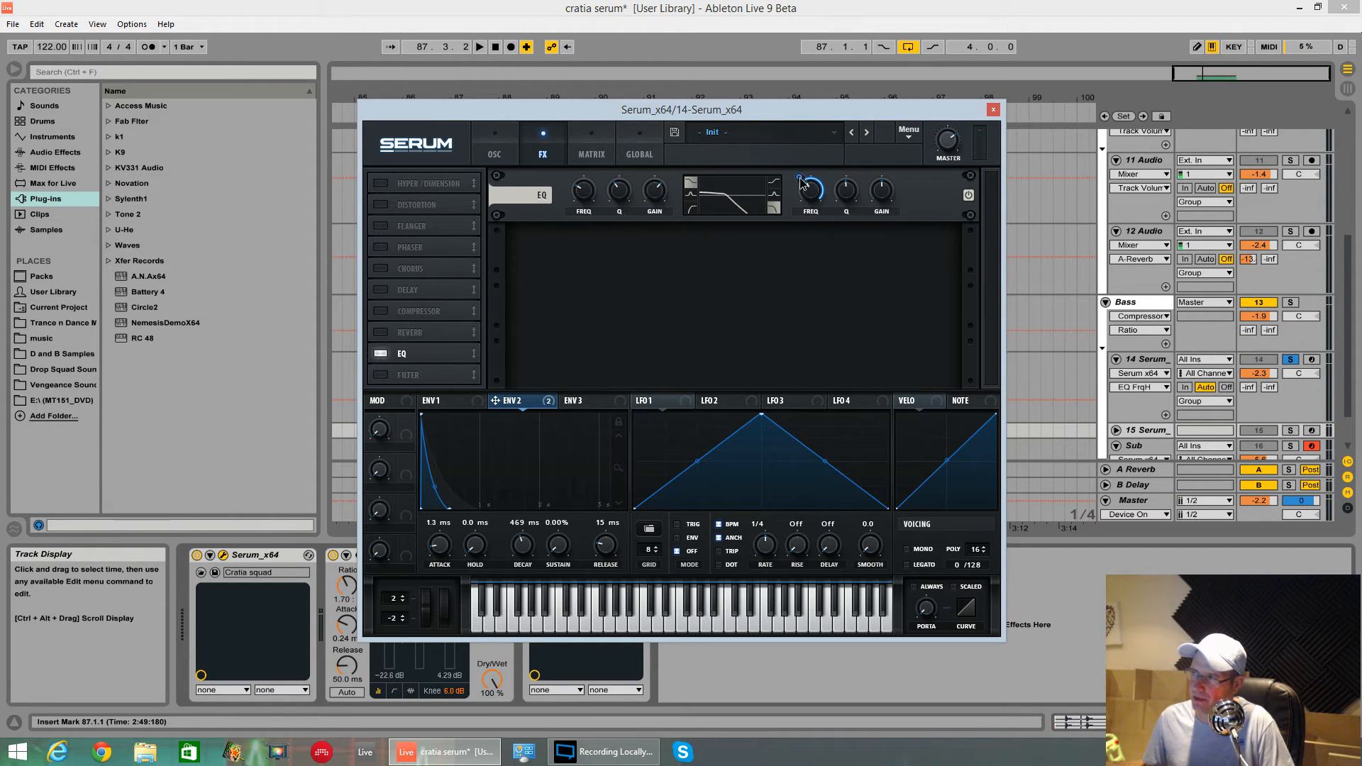
mouse_move(796, 178)
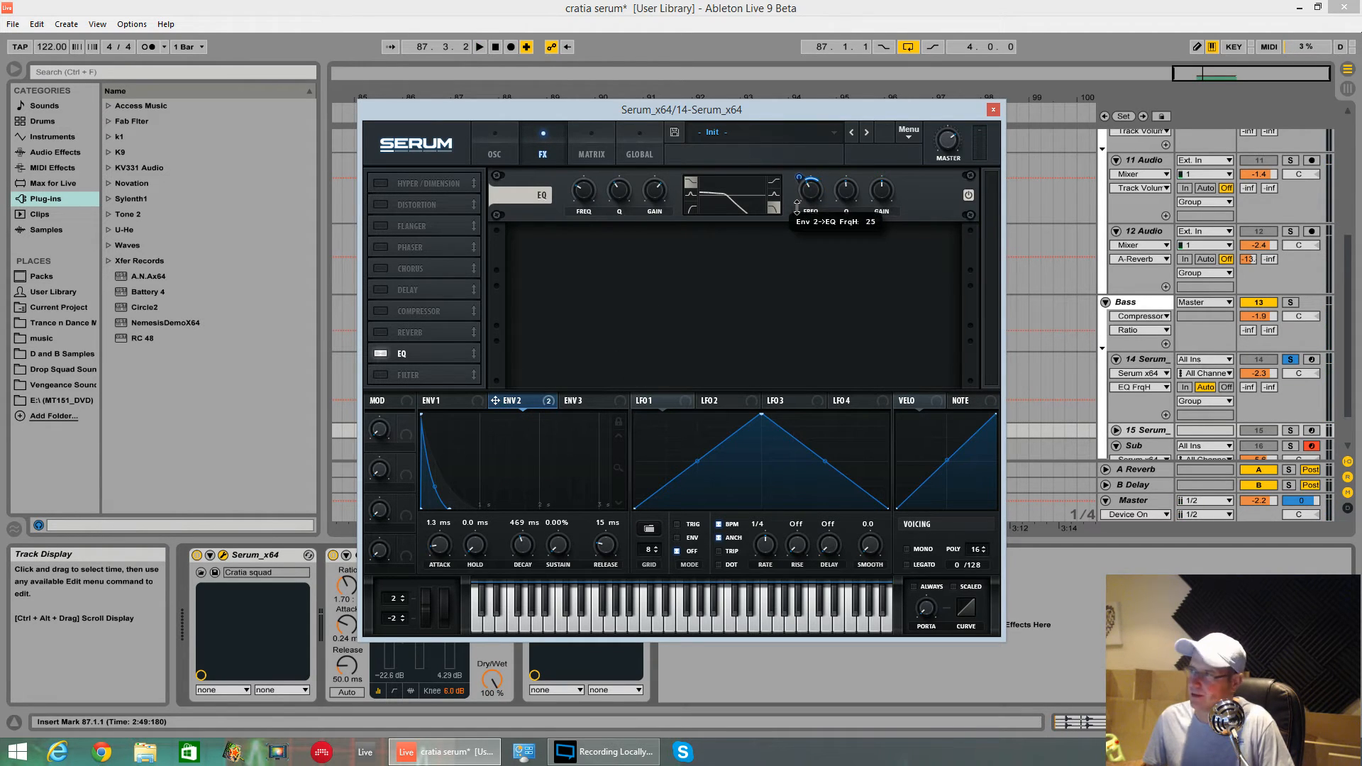
key(space)
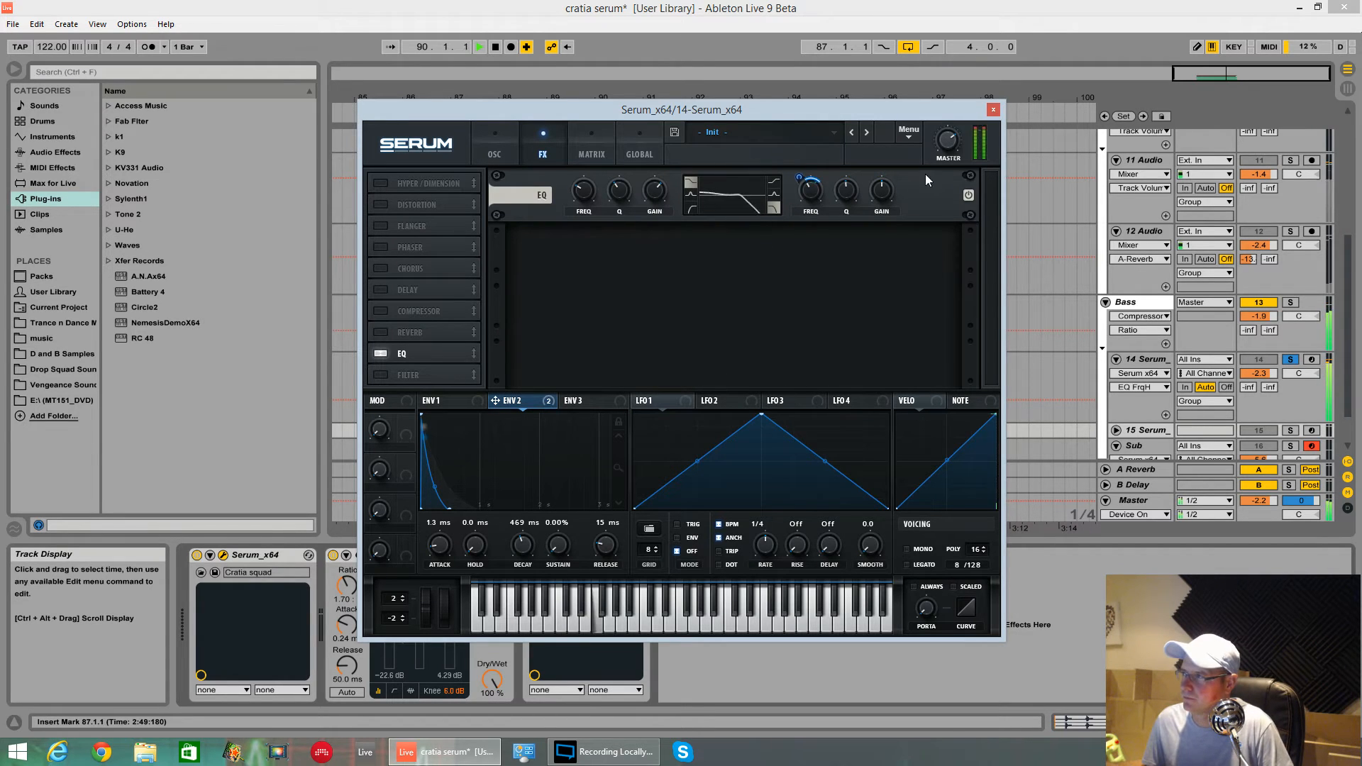
click(948, 161)
drag(948, 160, 950, 169)
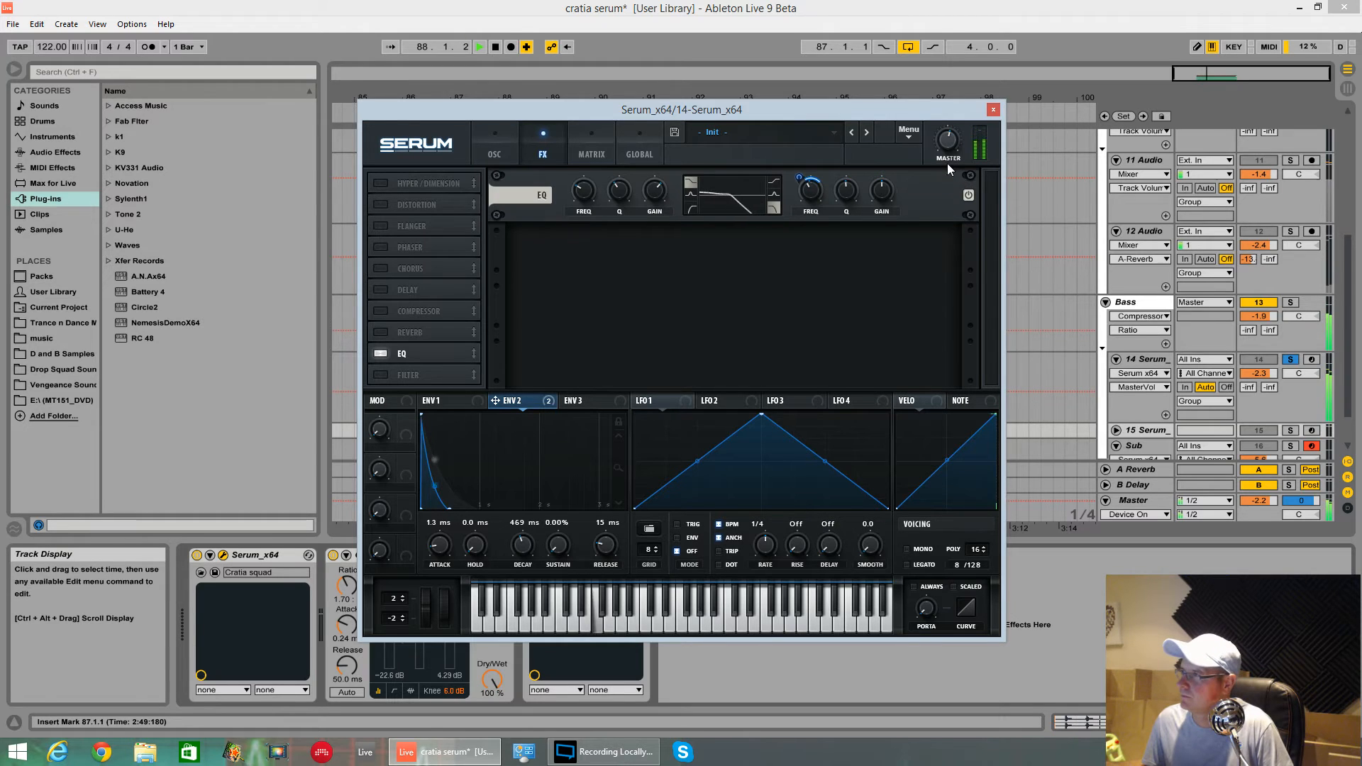
Set oscillator A's warp mode to FM (Sub) and add a small warp amount while the loop plays.
click(496, 154)
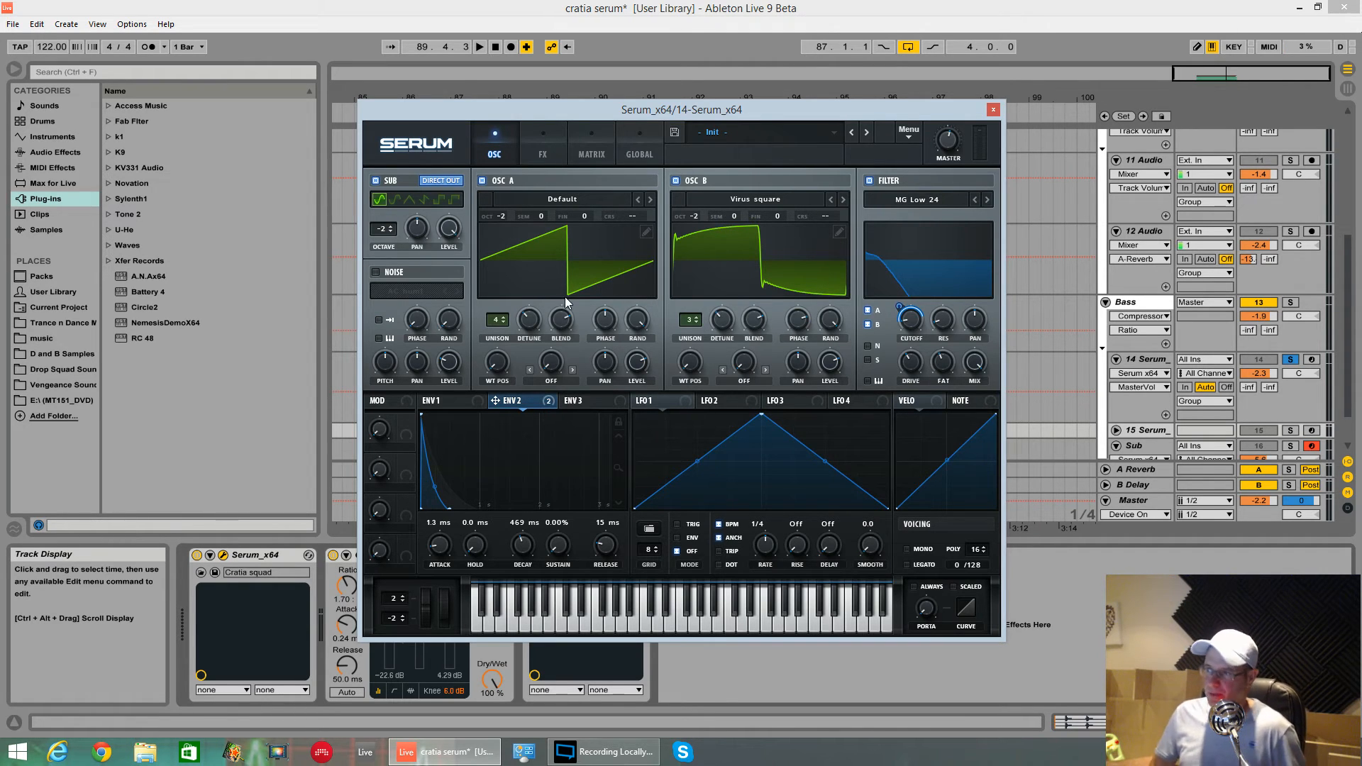
click(559, 381)
click(571, 380)
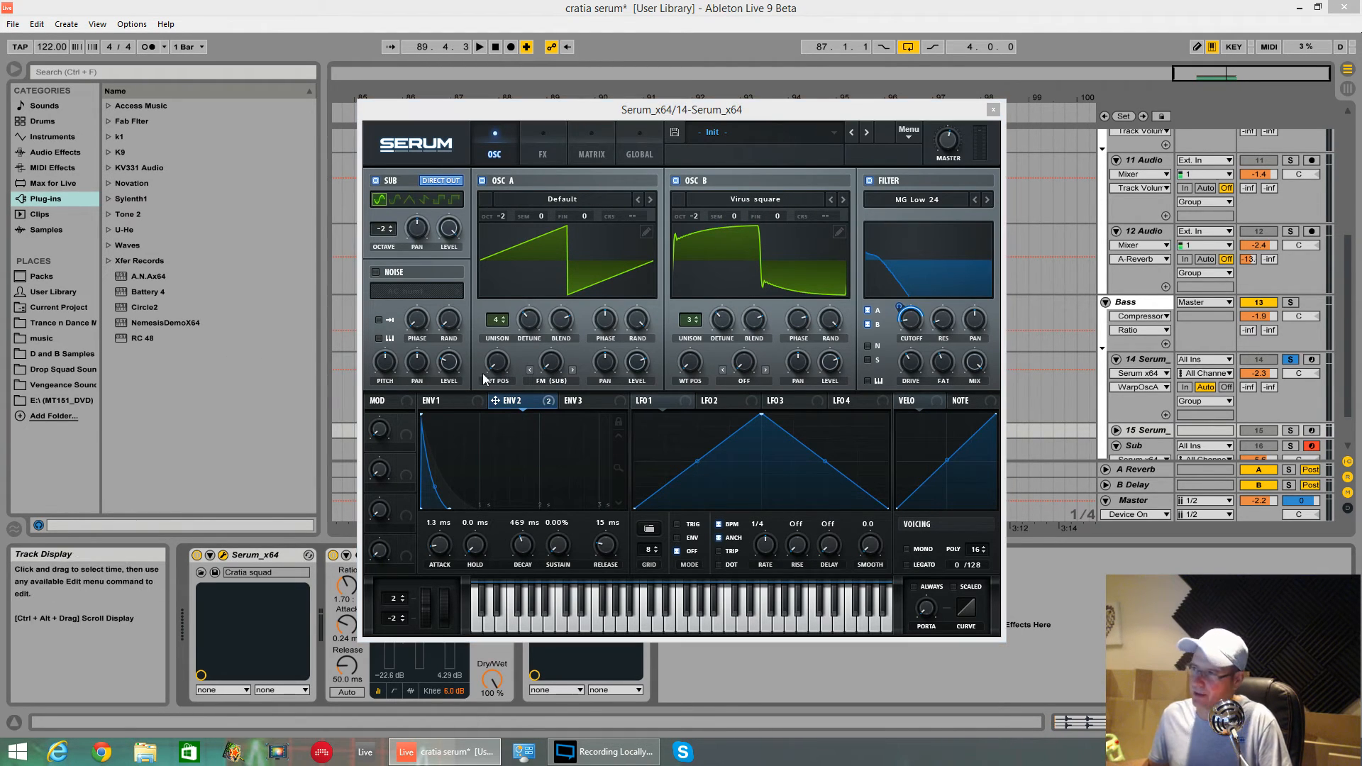
click(551, 364)
key(space)
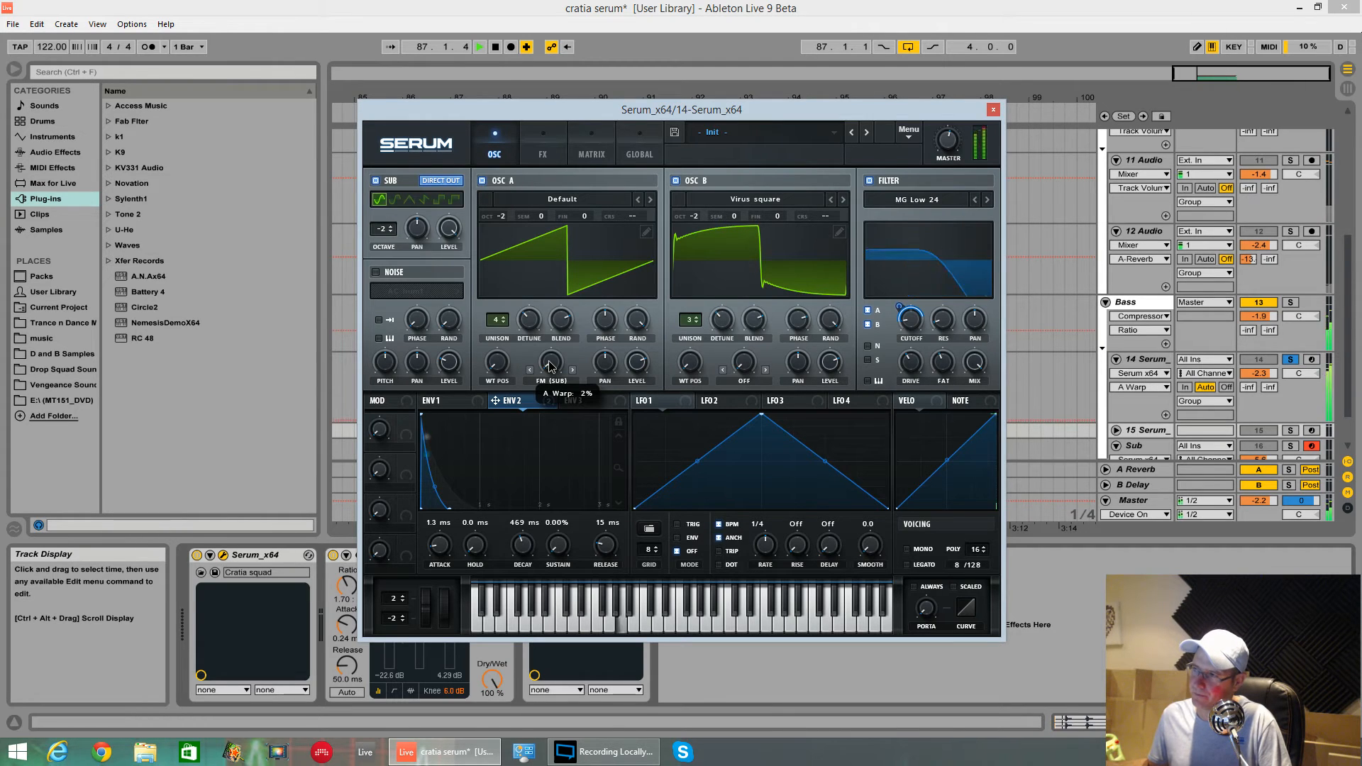
mouse_move(550, 342)
mouse_down()
mouse_move(551, 325)
mouse_move(570, 339)
mouse_up()
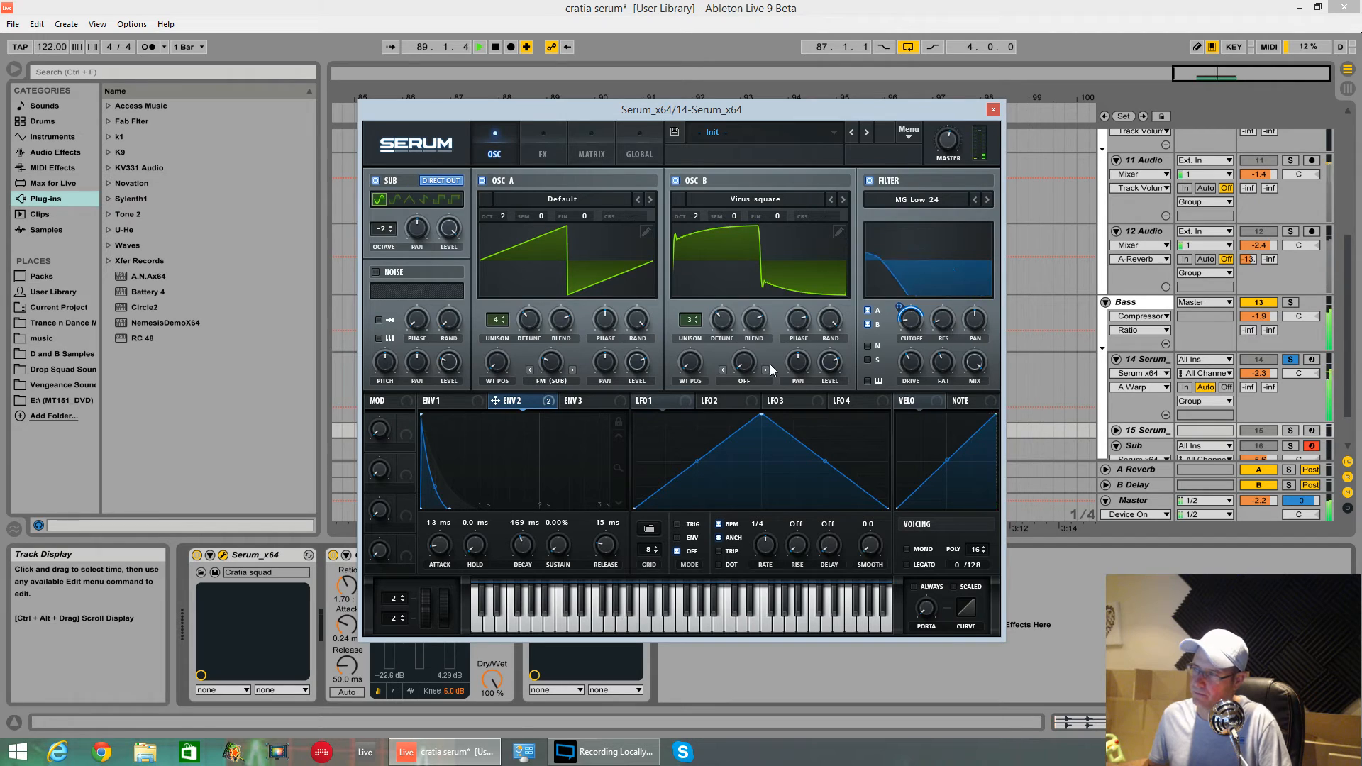
Set oscillator B's warp mode to FM Sub Osc and try out its warp amount.
click(752, 378)
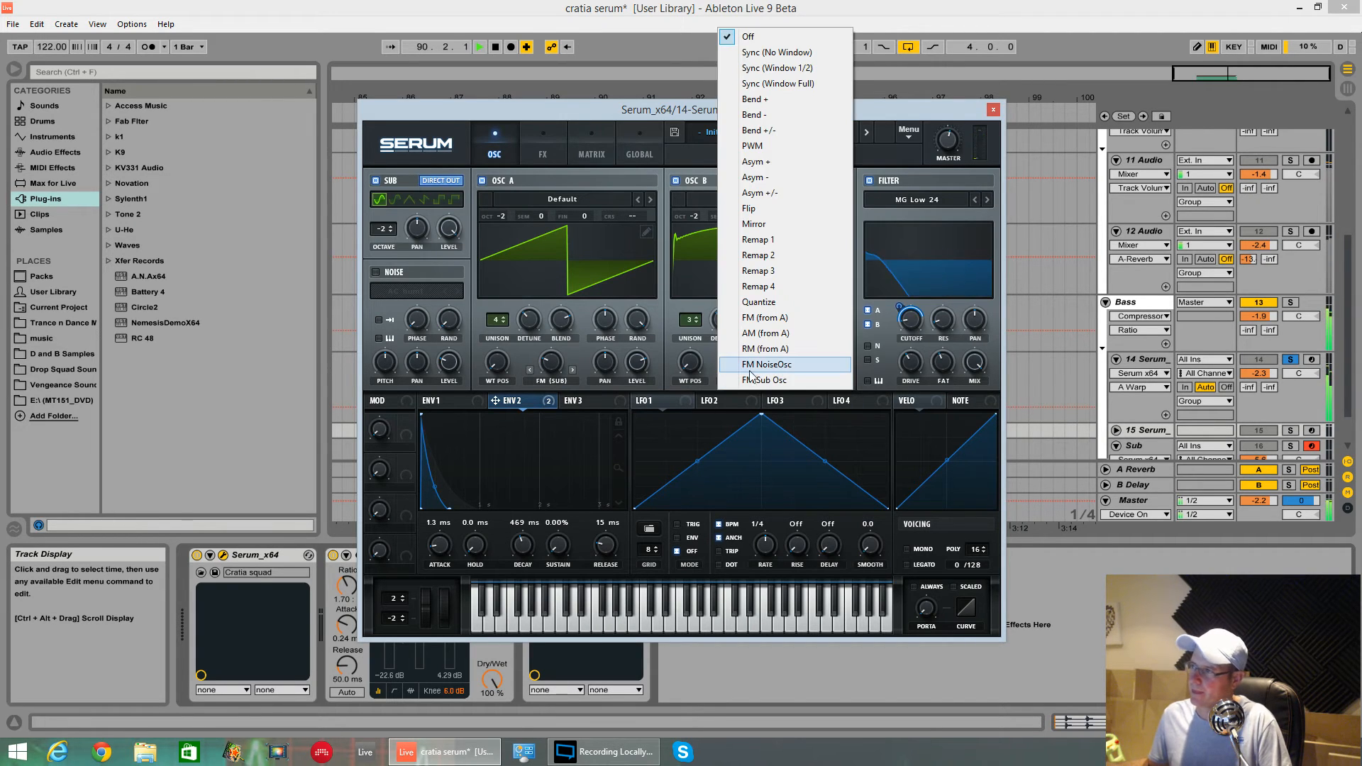
click(780, 381)
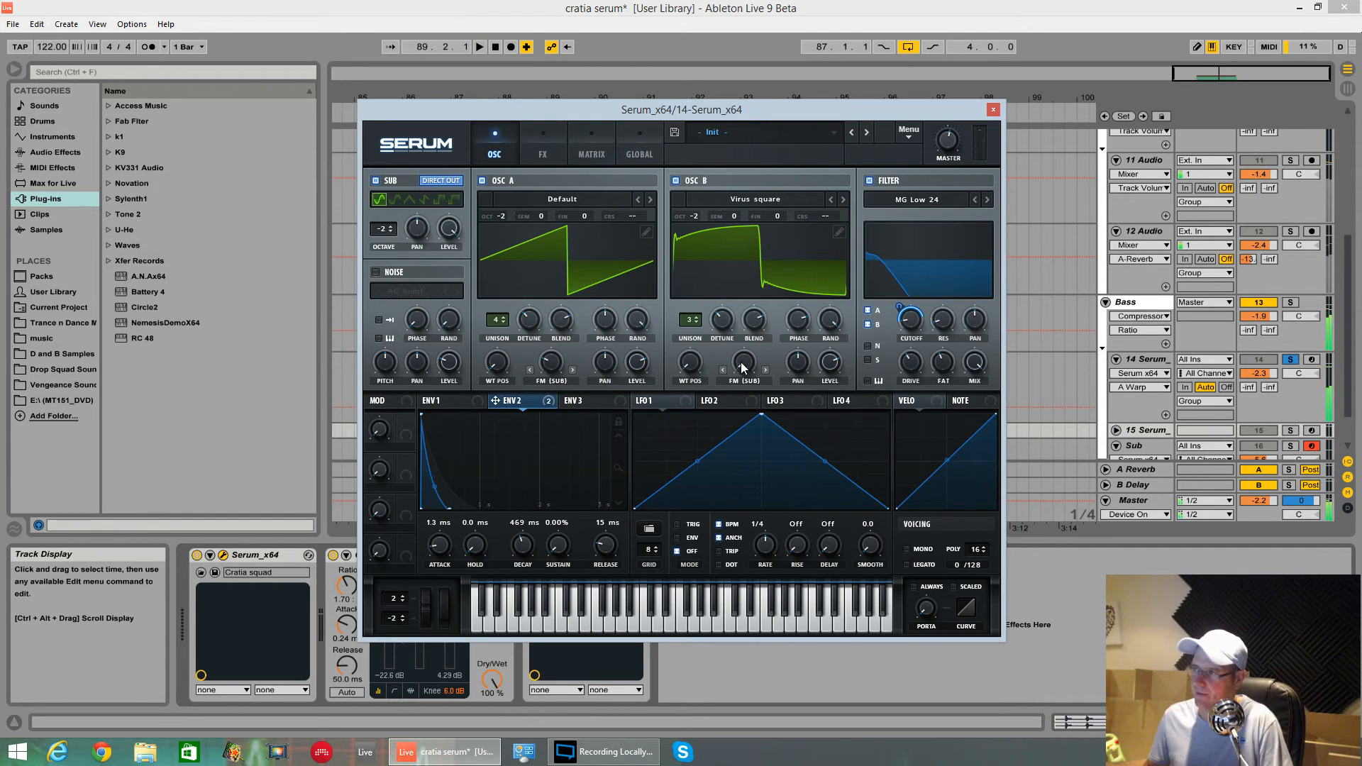
drag(743, 366, 742, 344)
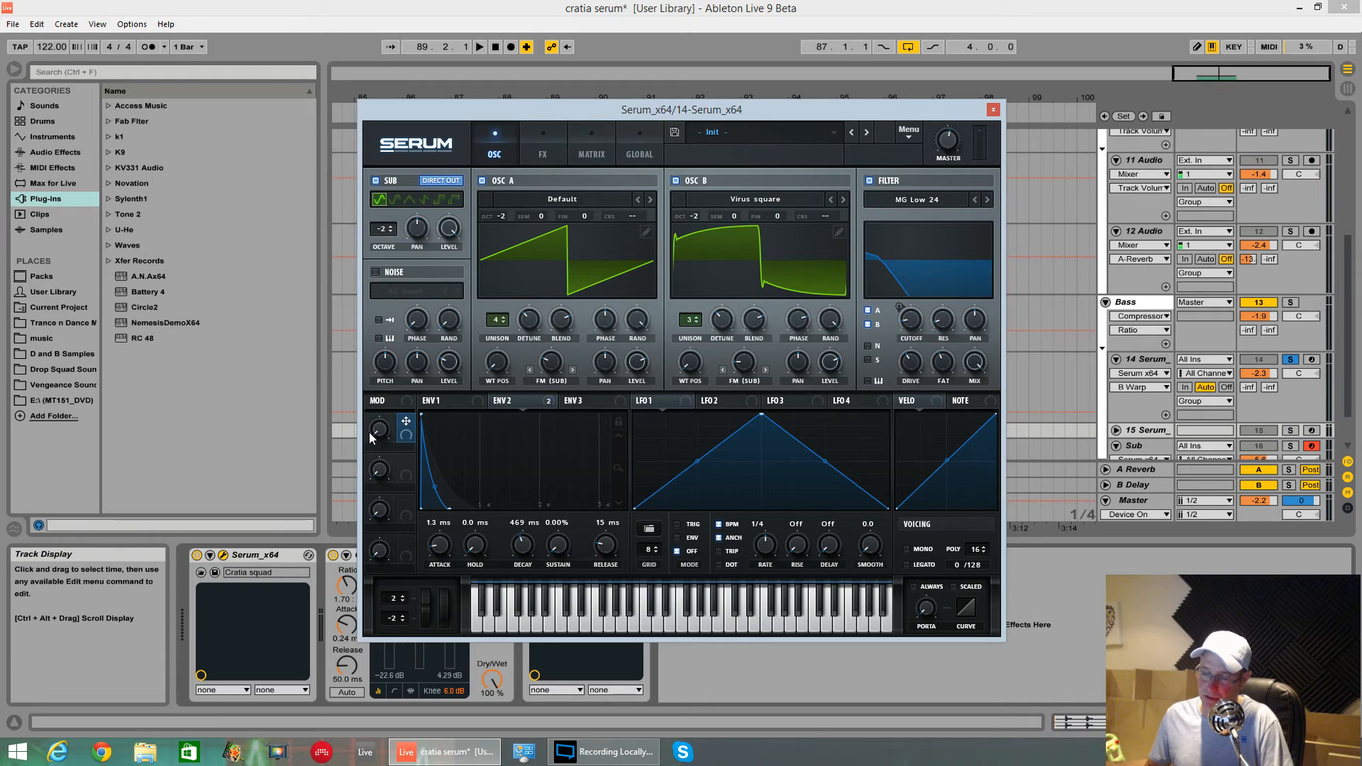
Assign Macro 1 to oscillator B's warp with an amount of 34, try the macro and play the loop.
drag(410, 420, 713, 425)
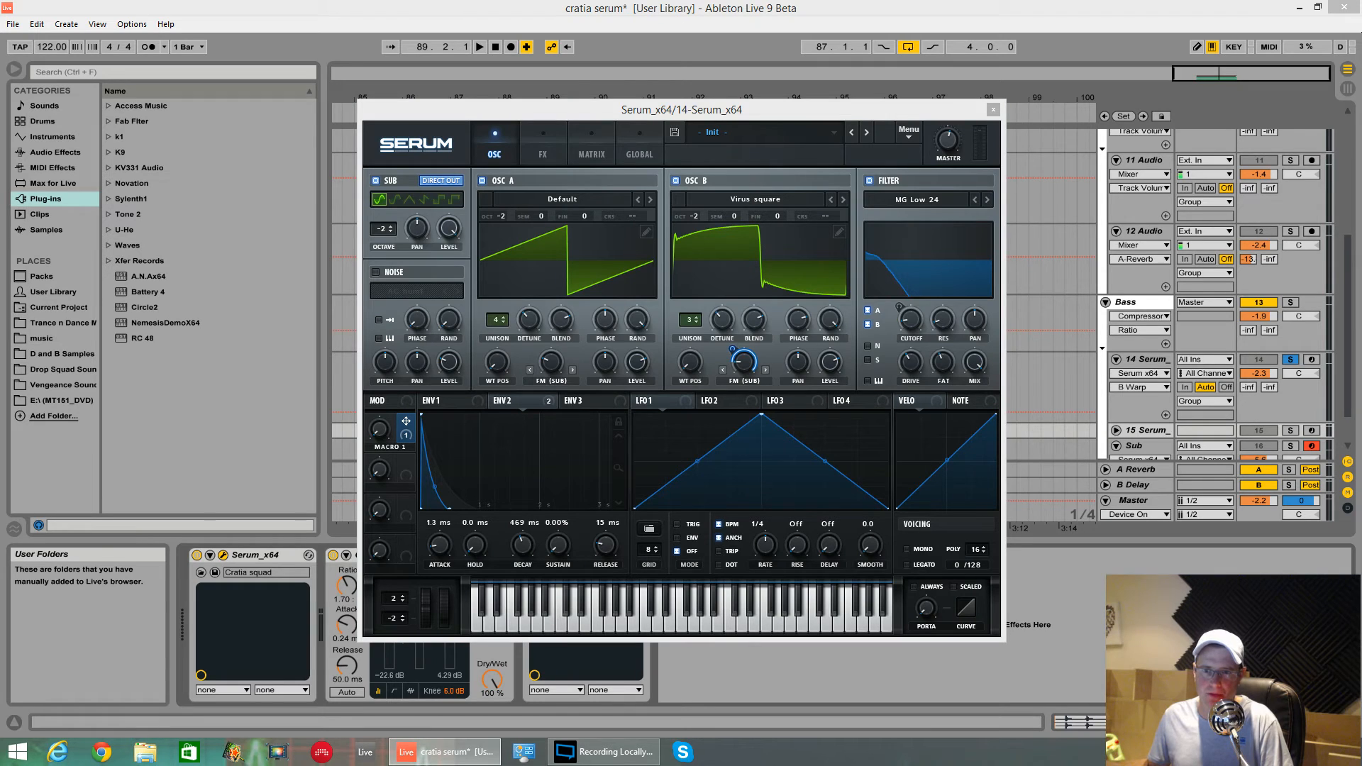
click(735, 355)
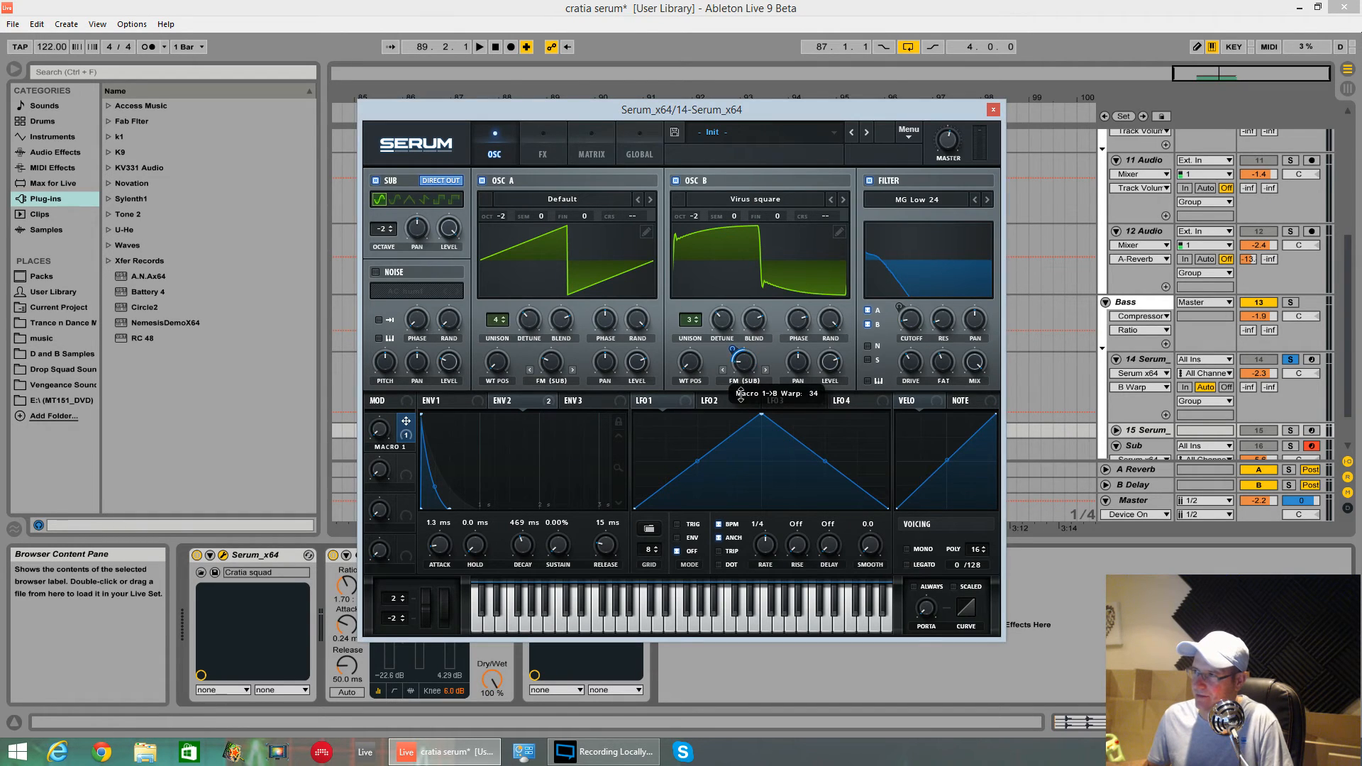
click(387, 435)
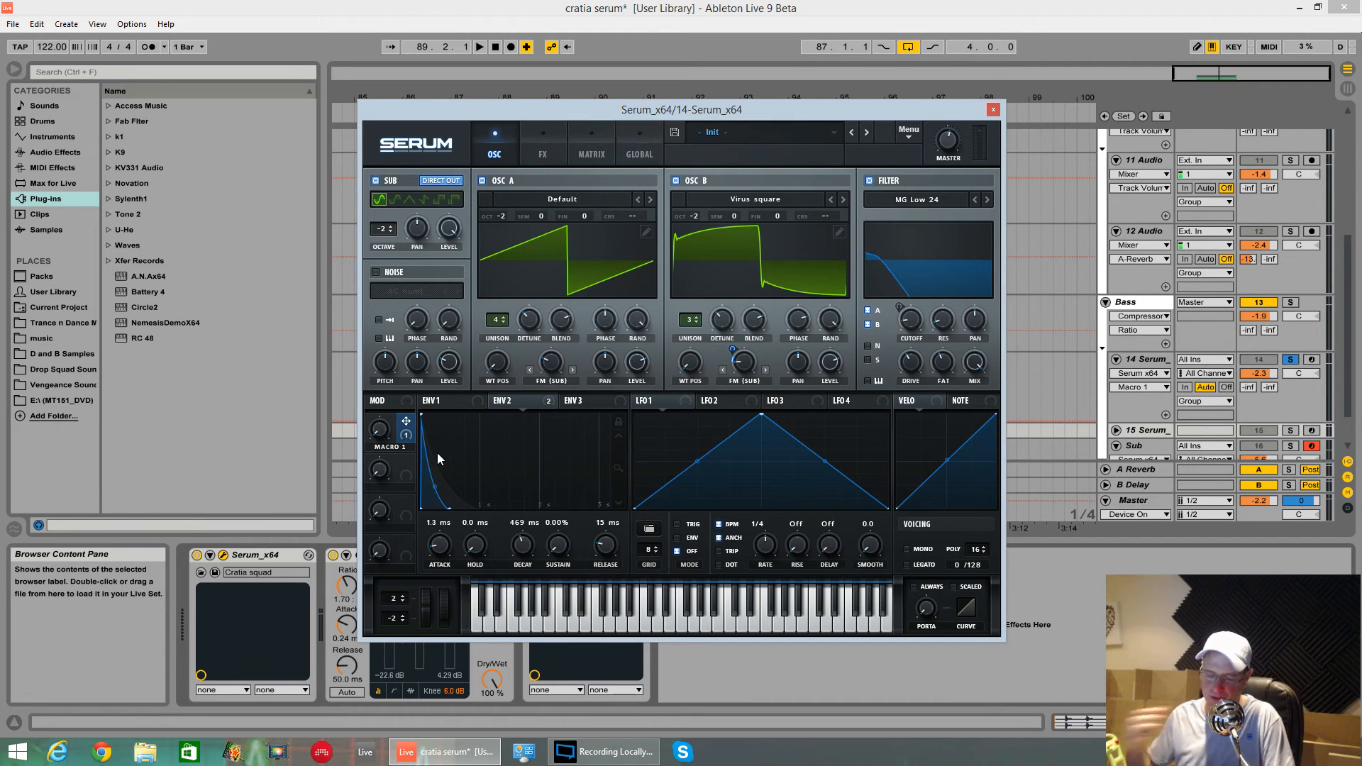
key(space)
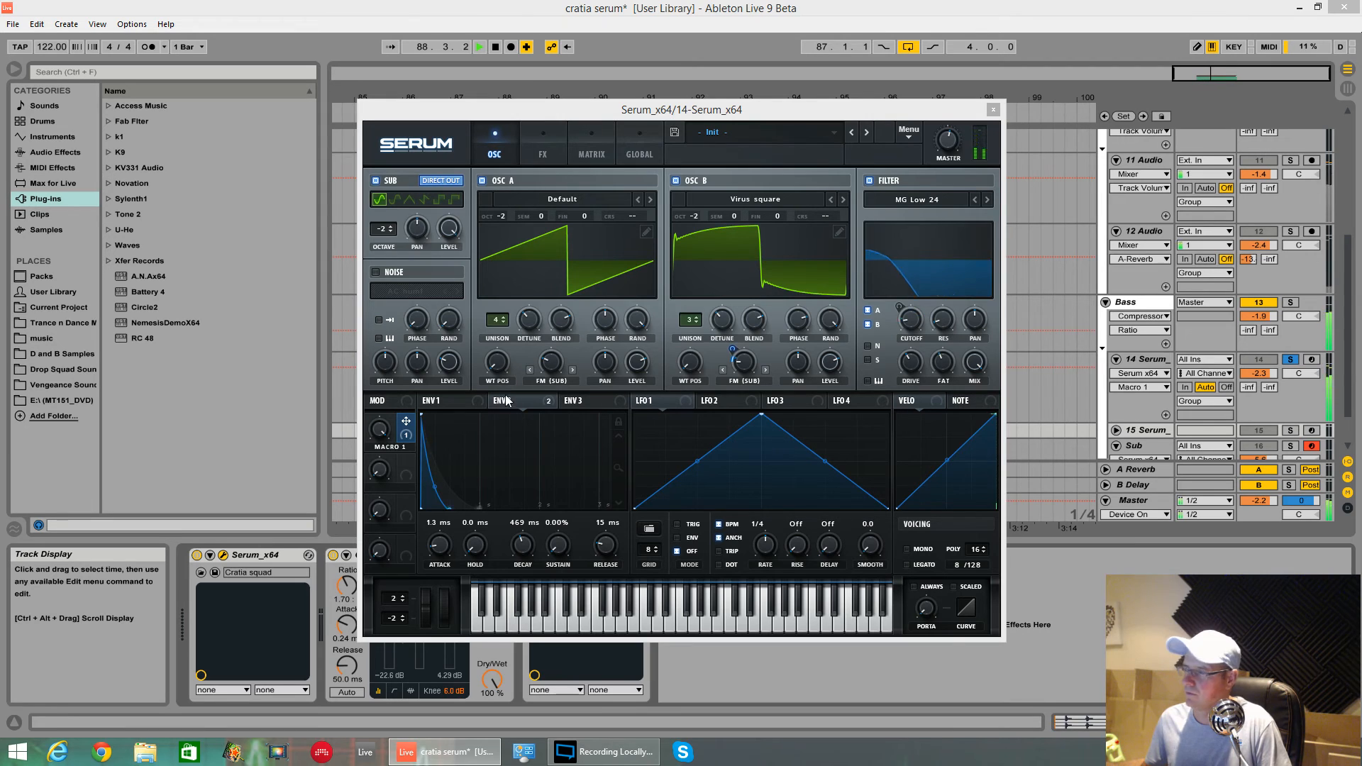
Modulate the filter resonance with Envelope 2 by an amount of 18 and replay the loop.
click(942, 320)
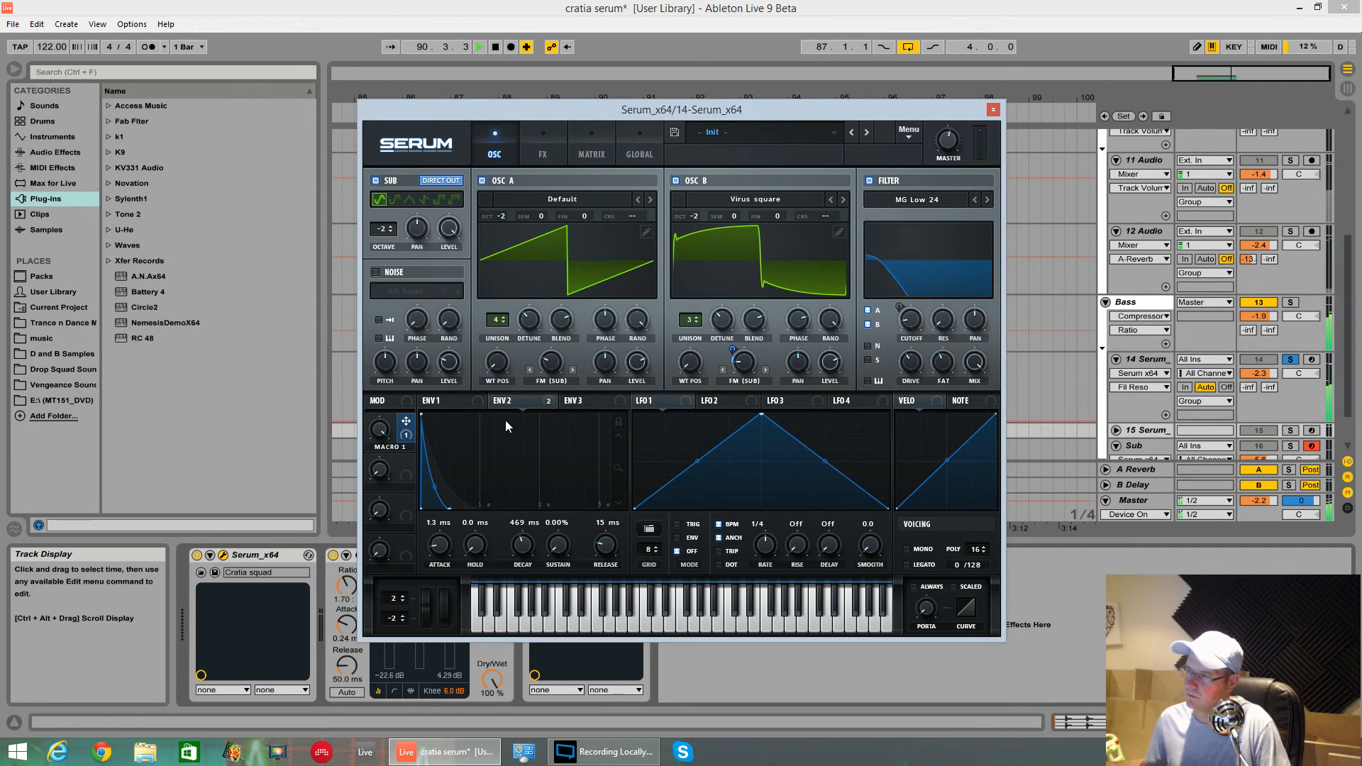
key(space)
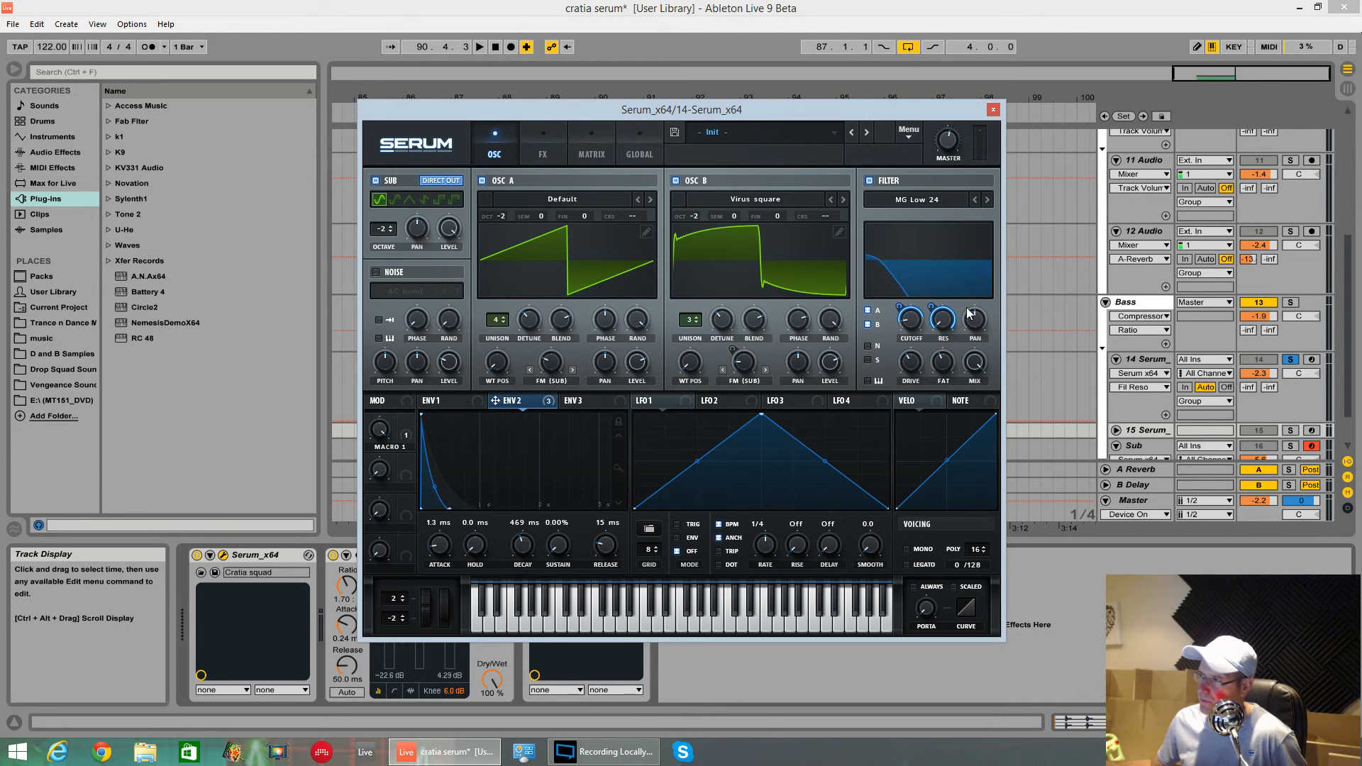
drag(933, 306, 940, 365)
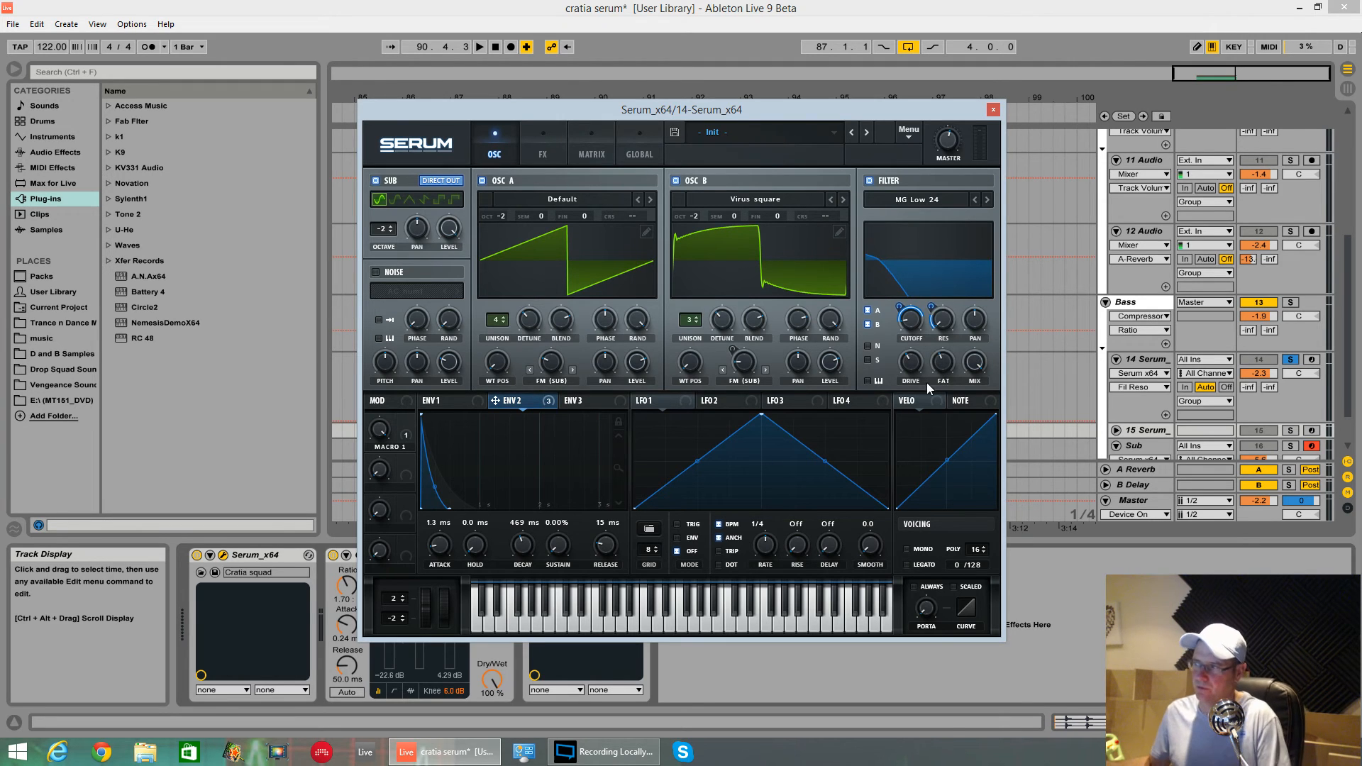
key(space)
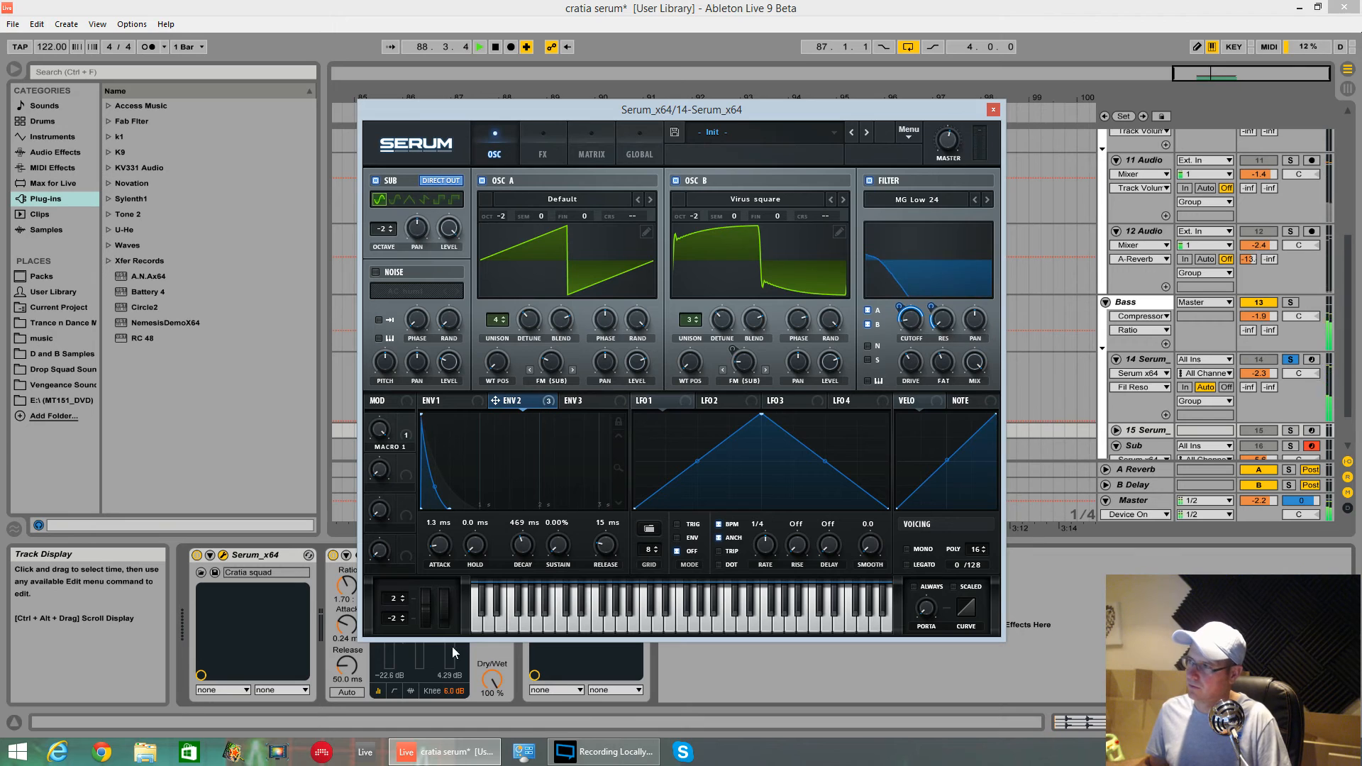
mouse_move(931, 307)
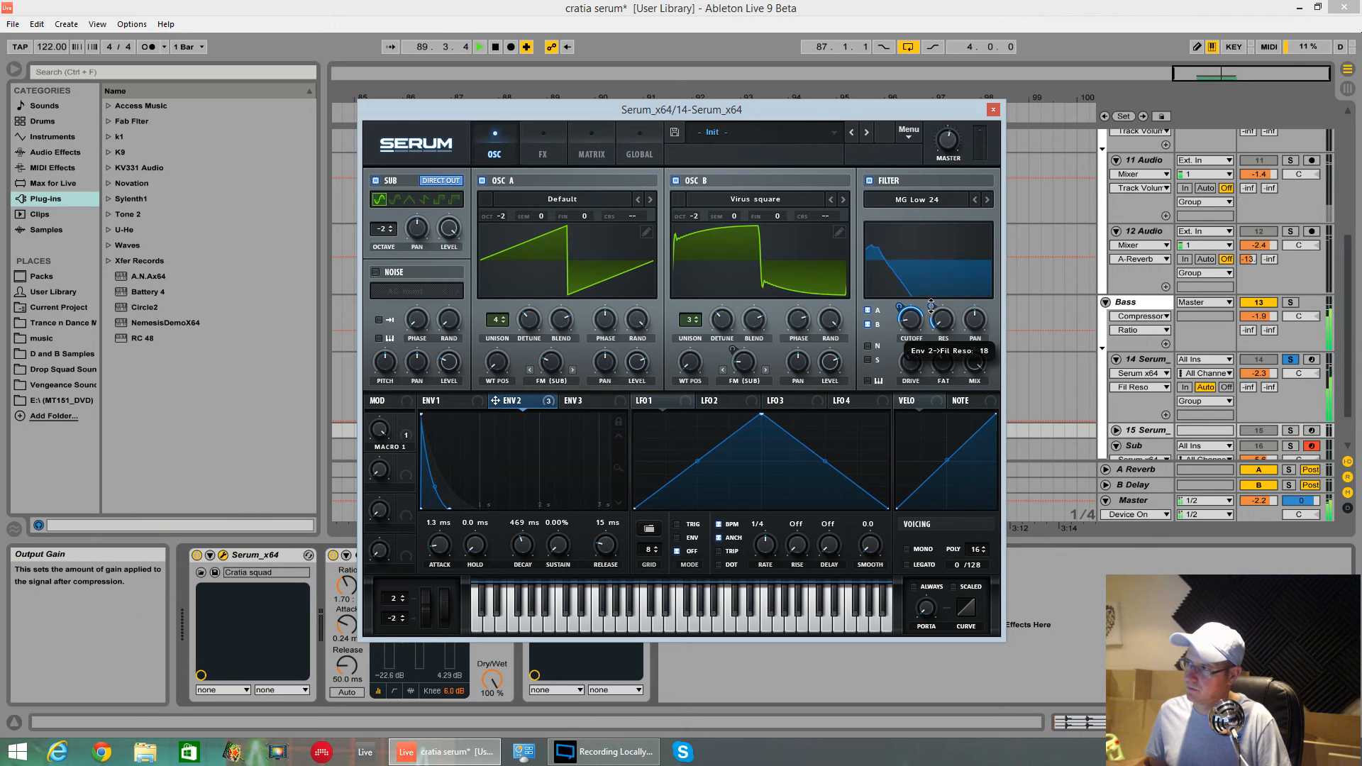
Raise Macro 1 to 100% and bring it back down while the loop plays, then stop playback.
click(378, 430)
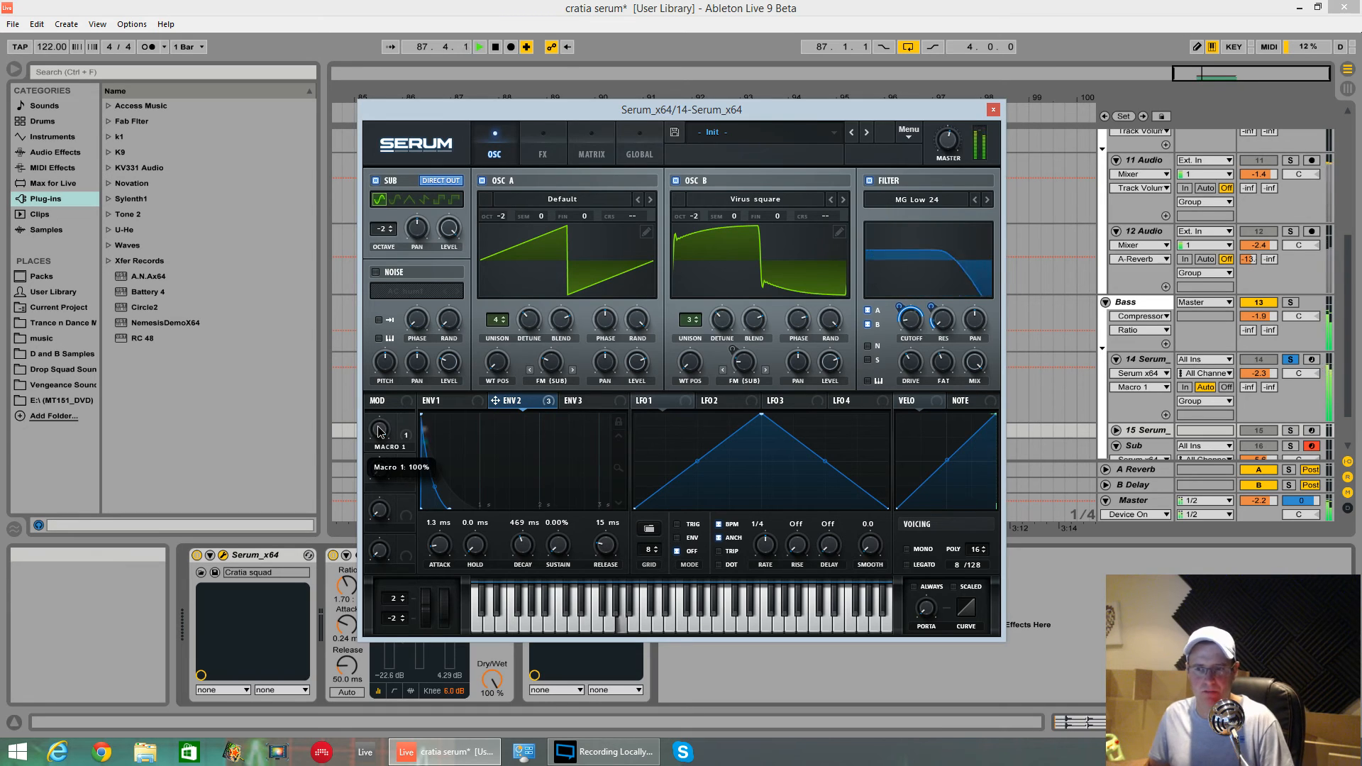
drag(378, 430, 398, 582)
key(space)
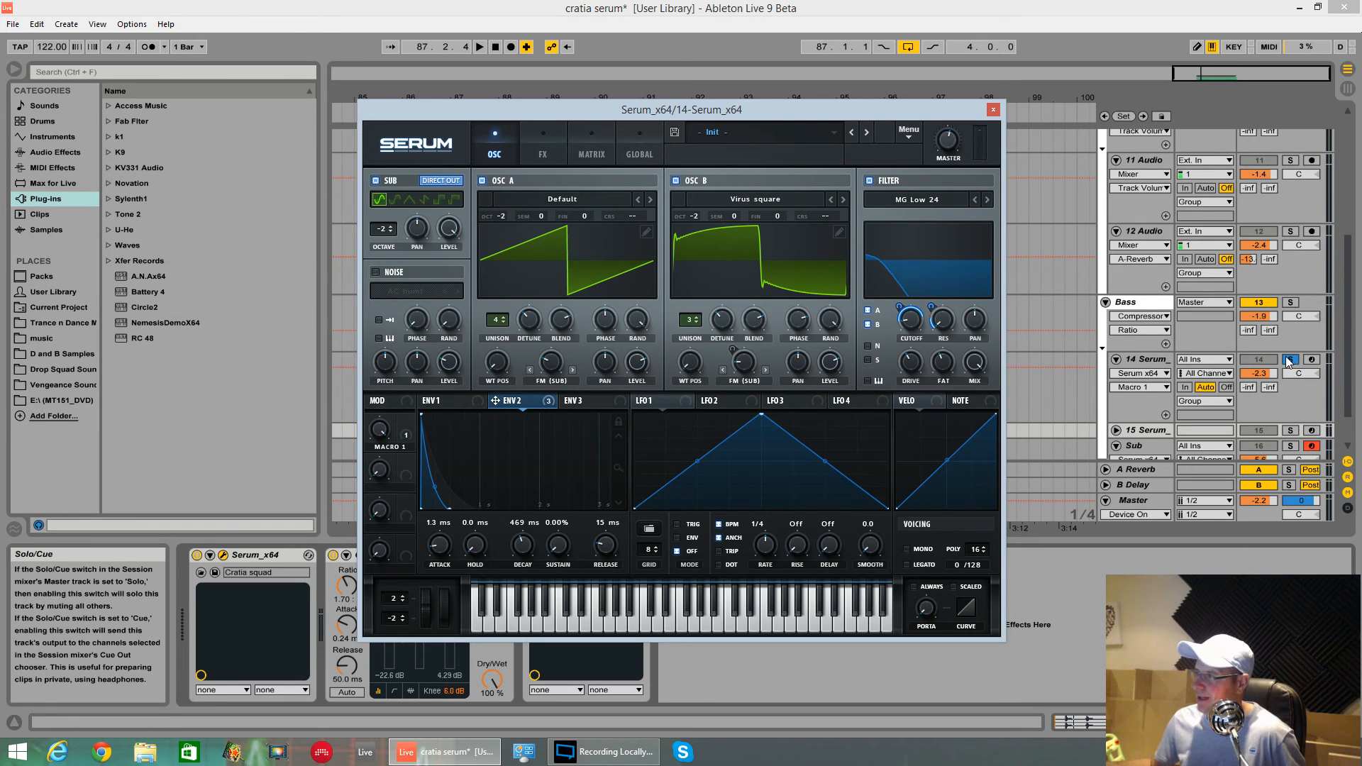
Give Macro 1 its own automation lane beneath the 14 Serum track.
click(1165, 416)
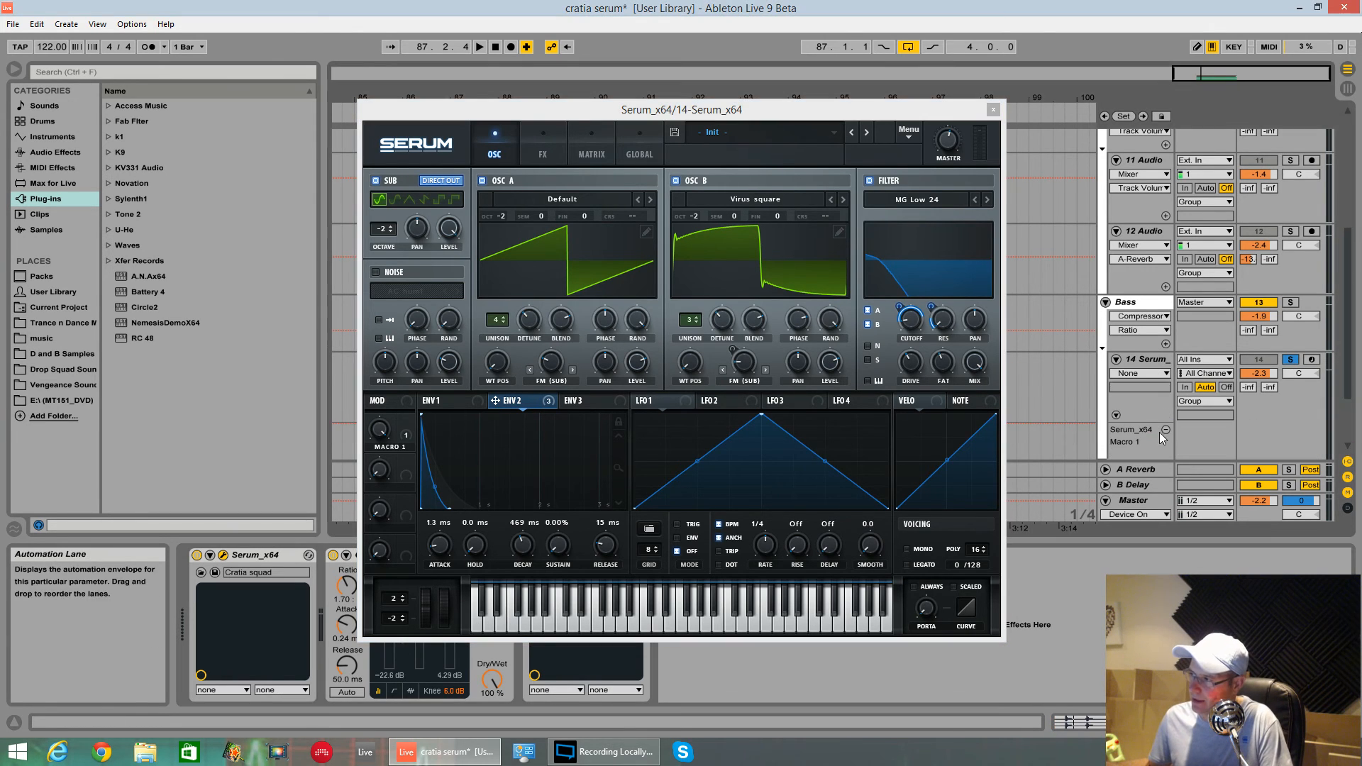
scroll(1144, 364, down, 2)
click(1145, 394)
double_click(1145, 394)
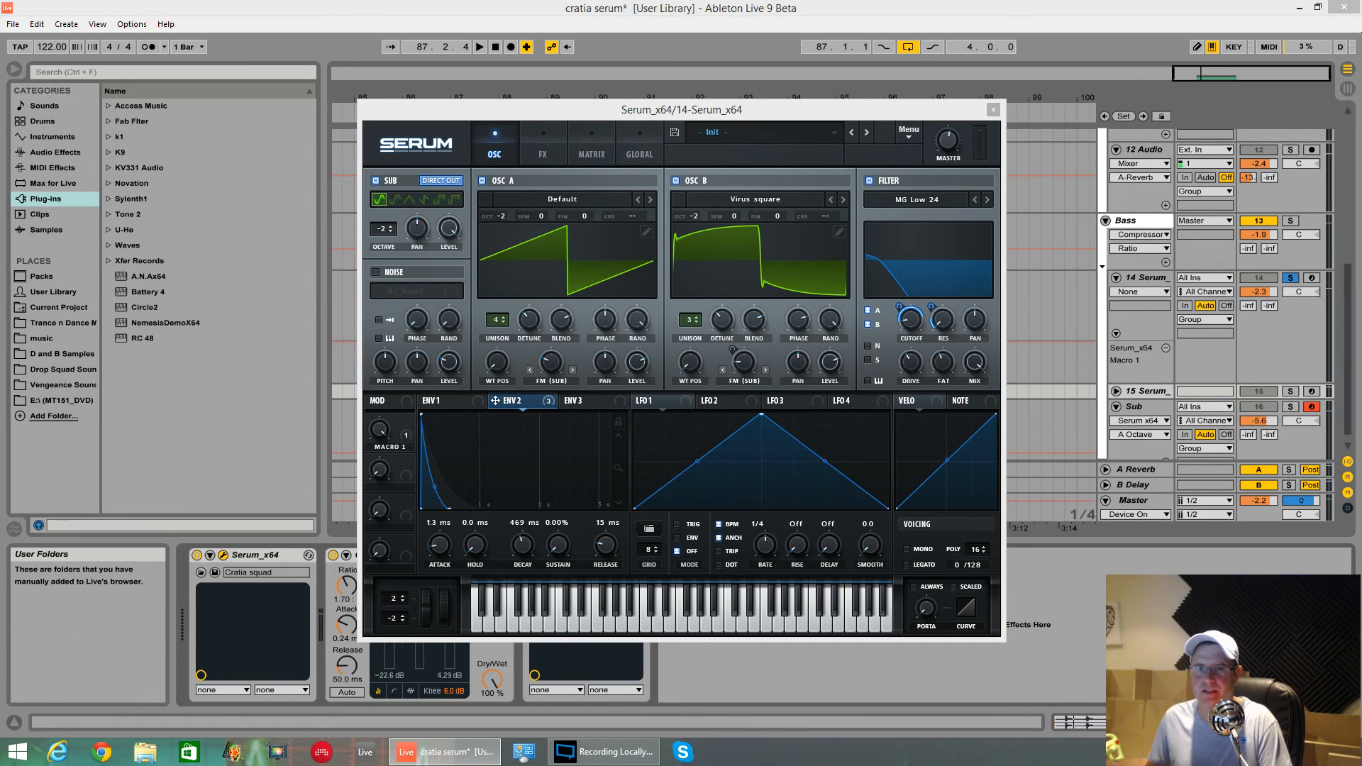
Close the 14 Serum plug-in window, open Serum on the Sub track and check its filter cutoff.
click(994, 110)
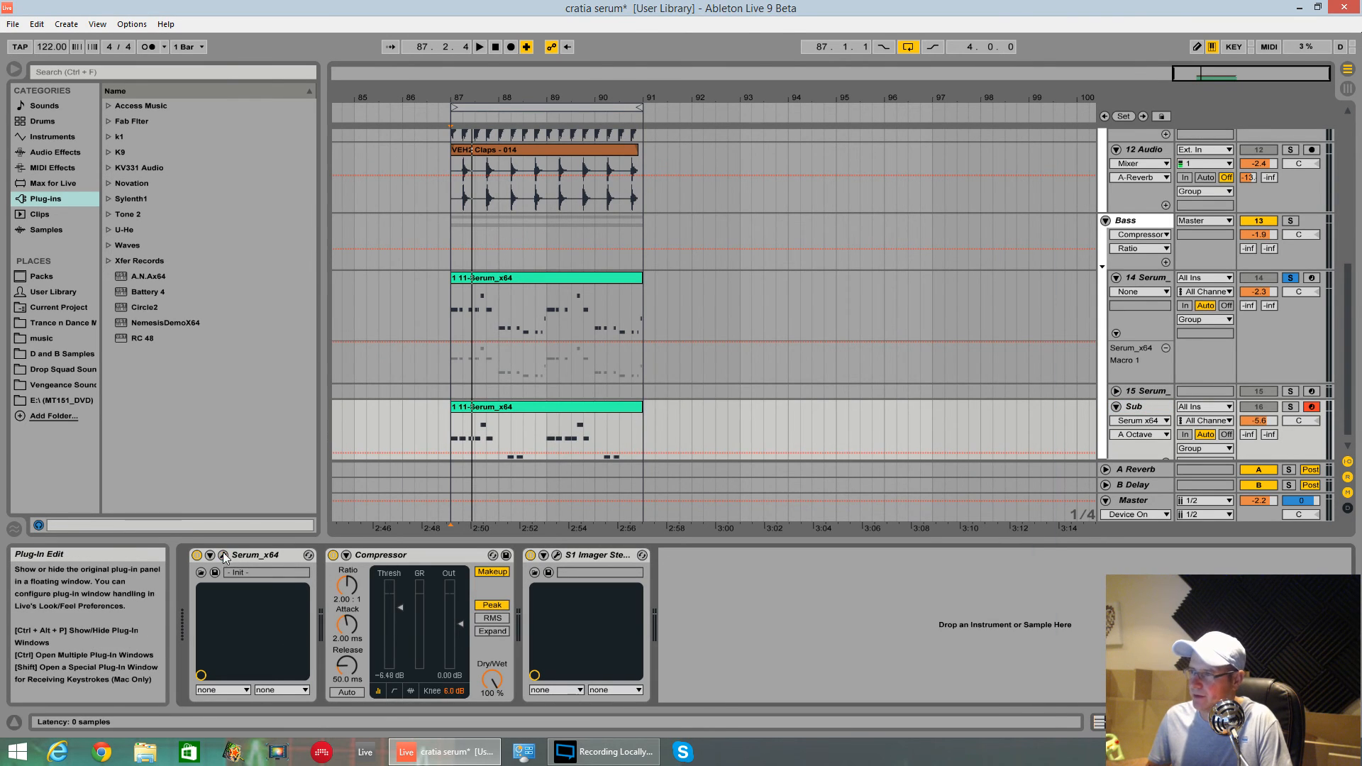
click(224, 556)
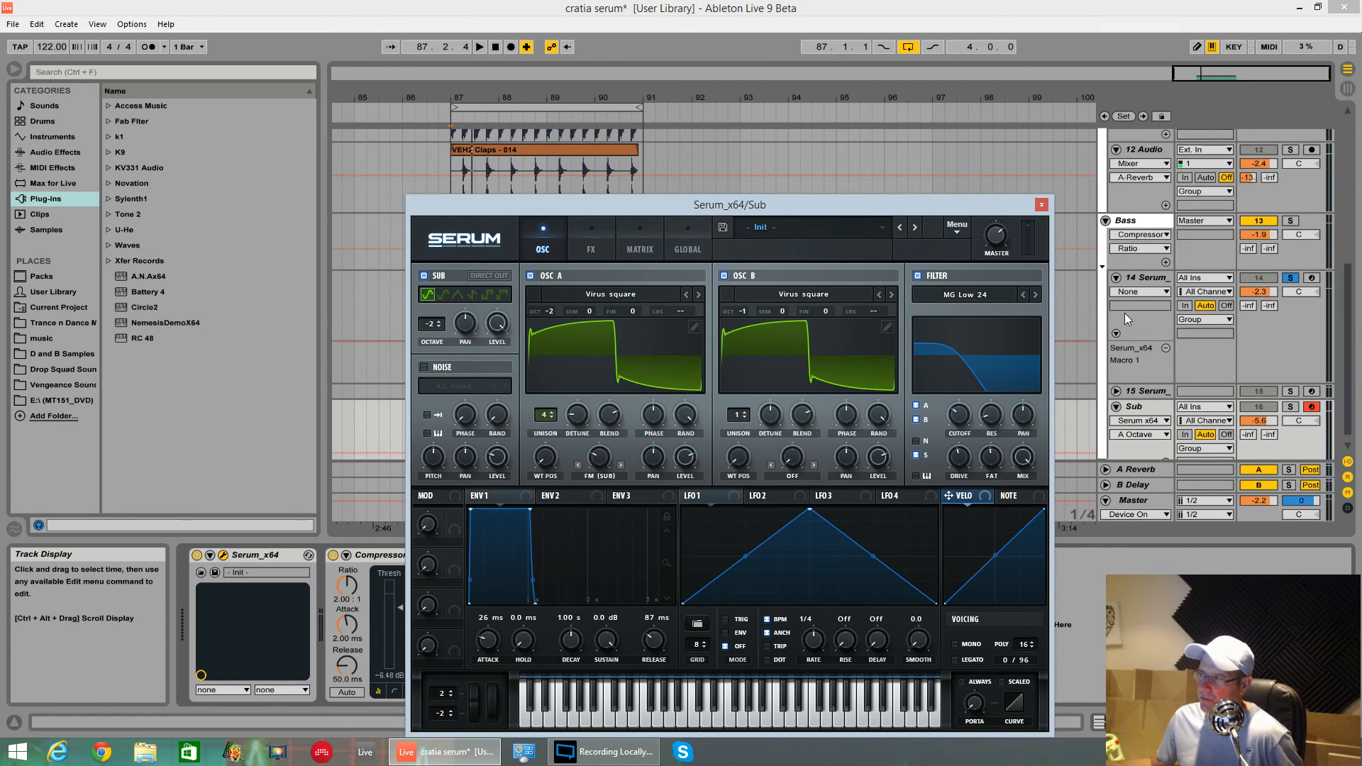
click(962, 415)
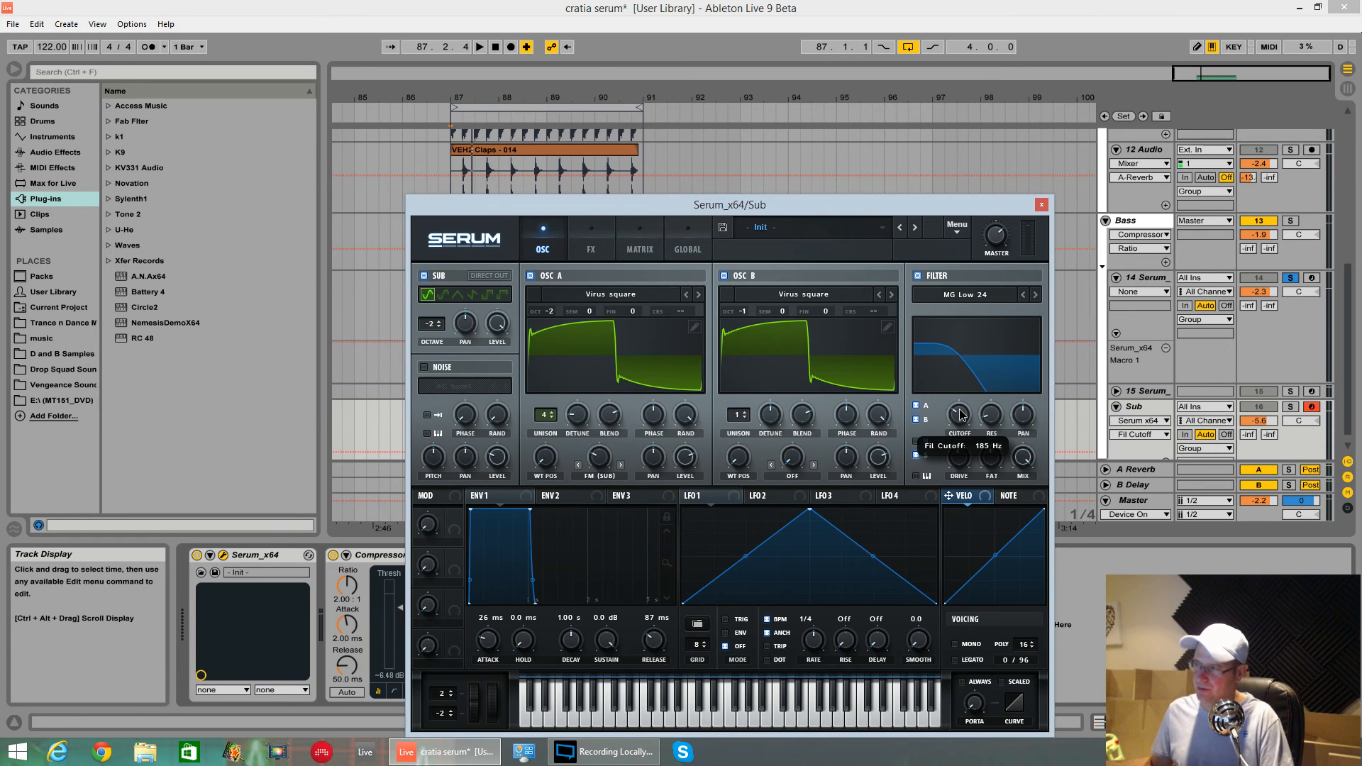
Solo the Sub track, audition it briefly in the loop, stop playback and remove the solo.
click(1291, 407)
key(space)
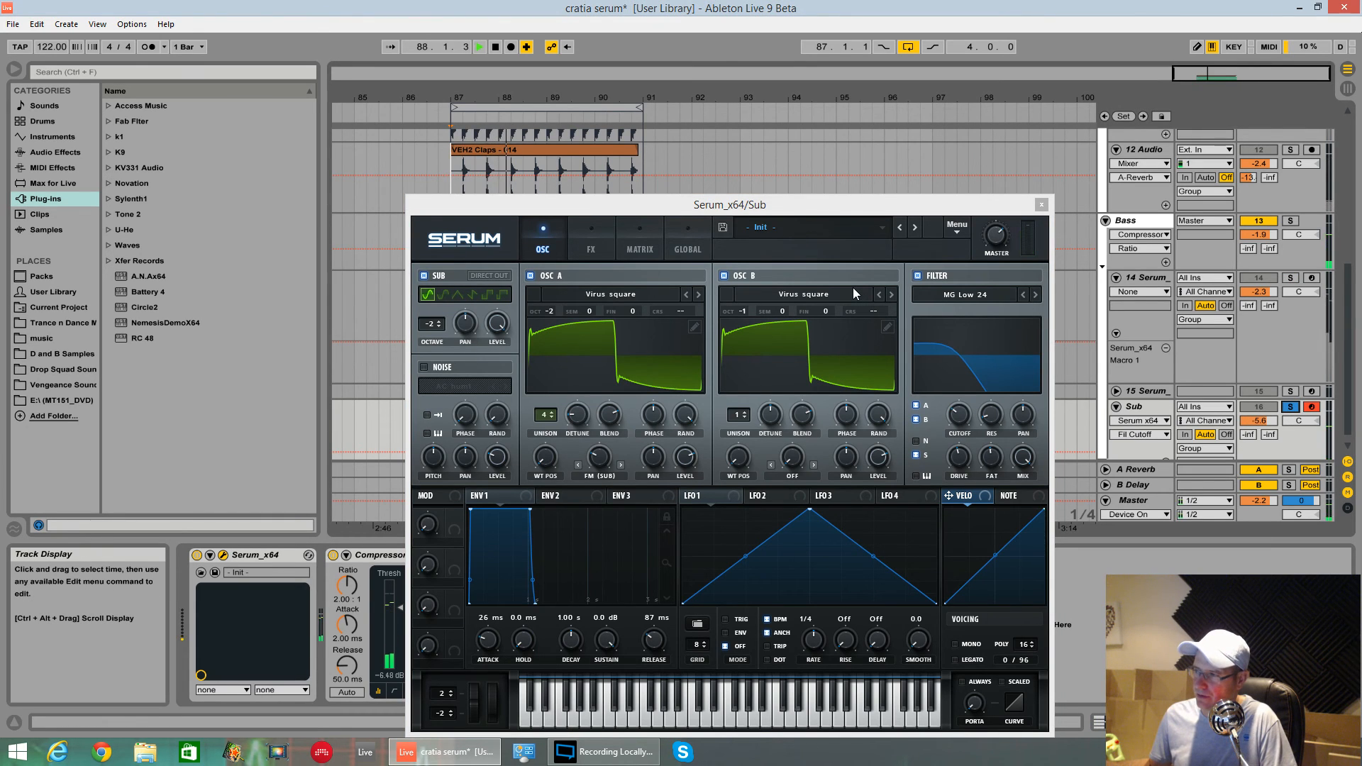
key(space)
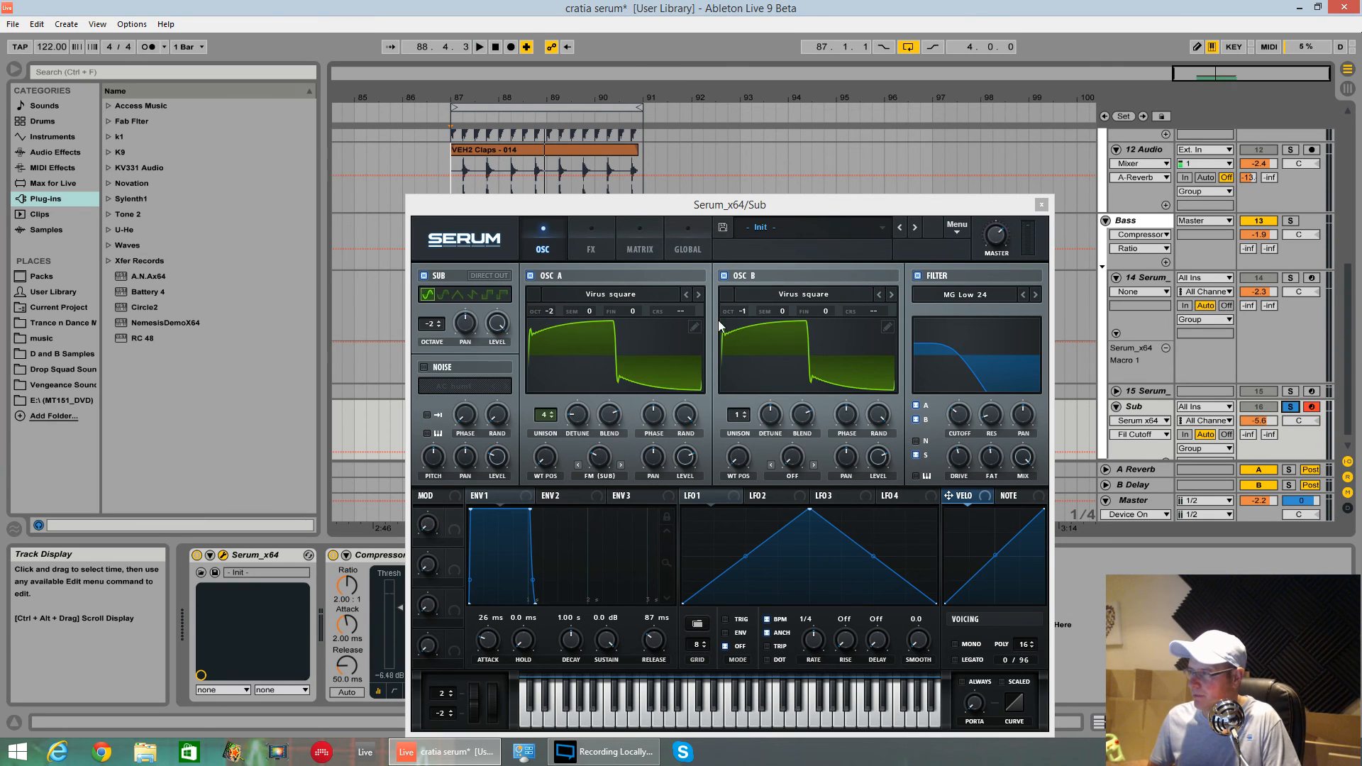
click(1291, 407)
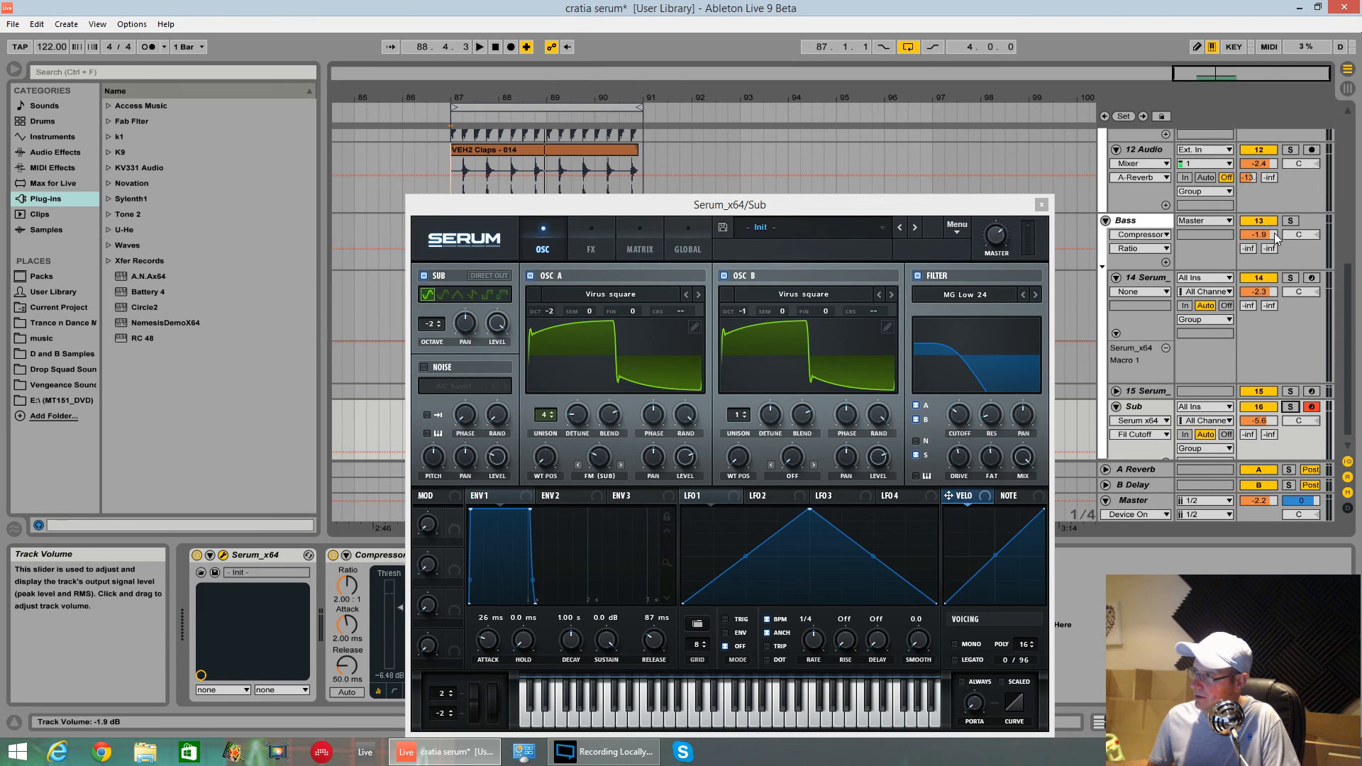
Play the loop with drums and bass together, move the Sub Serum window aside and close it.
scroll(1226, 292, up, 1)
scroll(1226, 292, up, 3)
key(space)
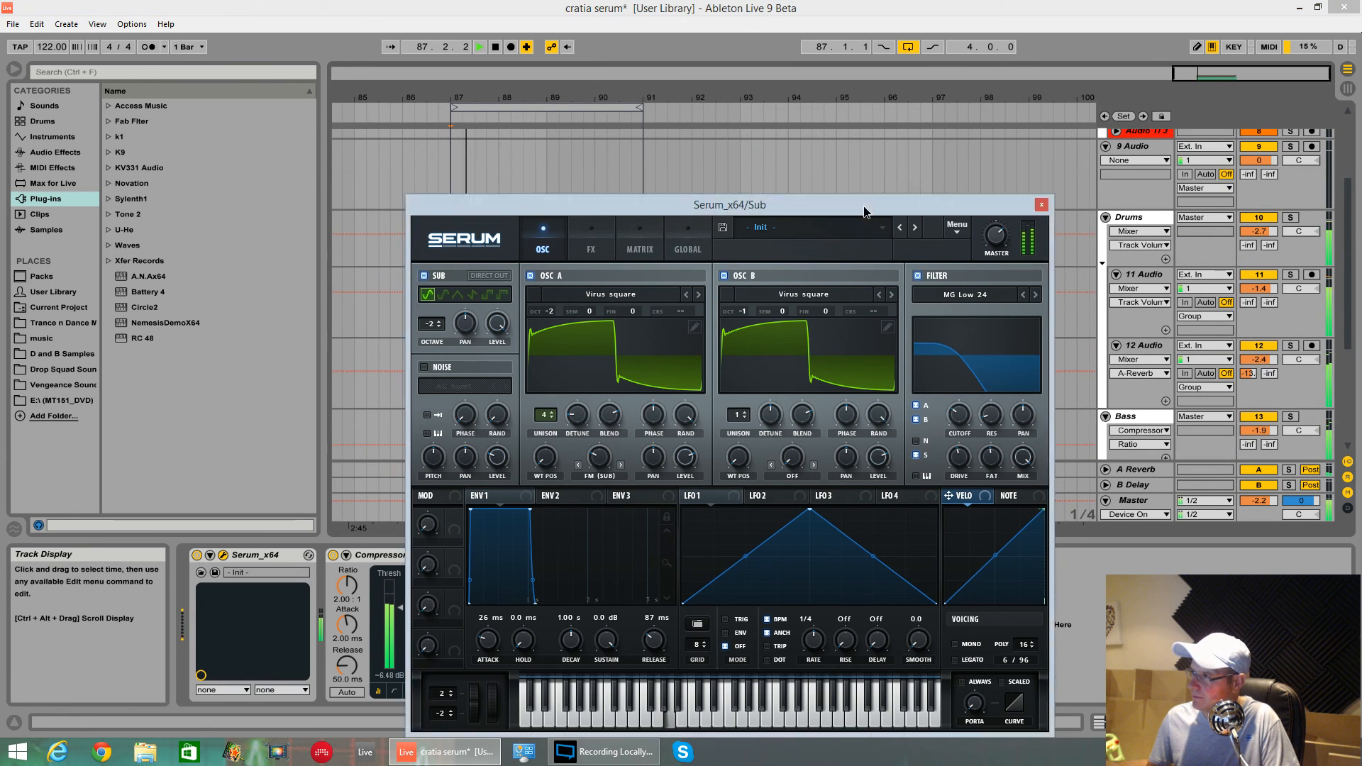
drag(864, 212, 1045, 115)
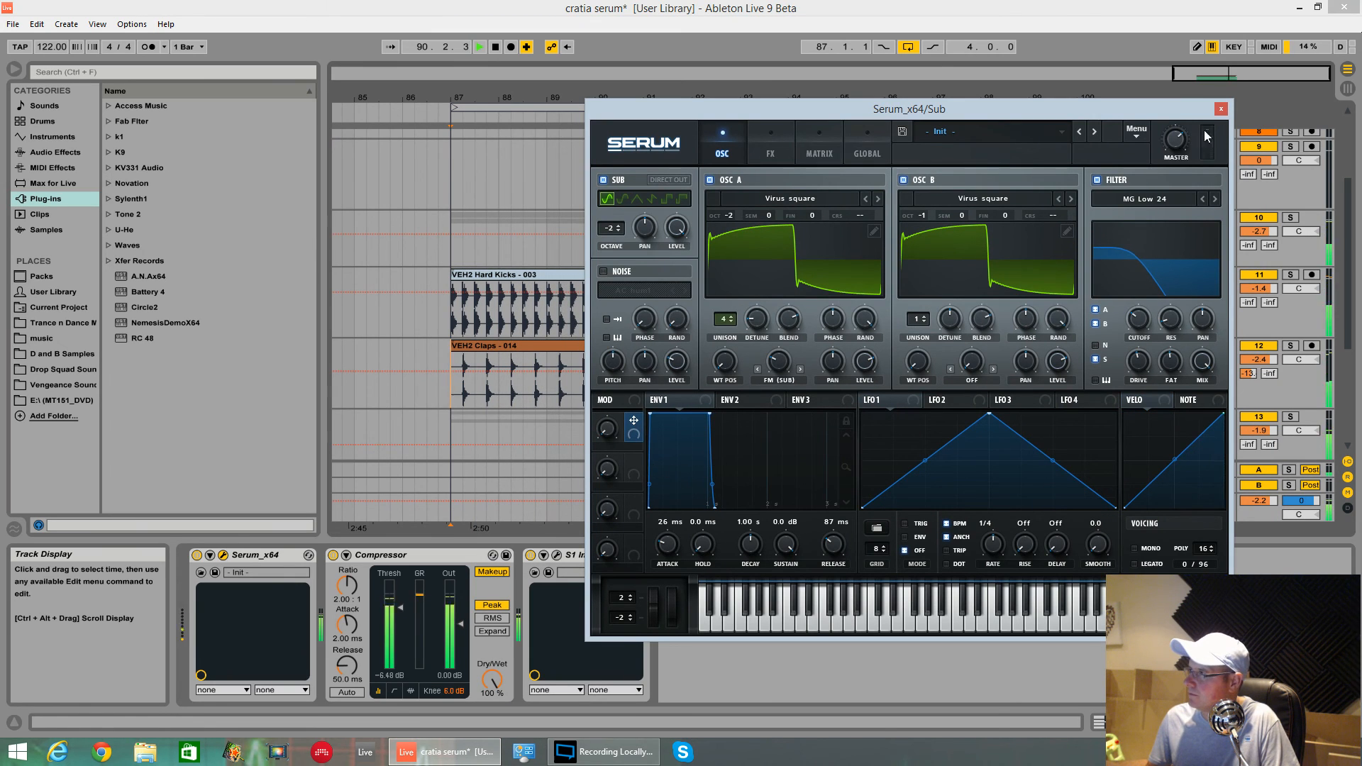
click(1221, 109)
Reopen Serum on the 14 Serum track while the loop plays and rename Macro 1 as Grit.
scroll(1144, 352, down, 5)
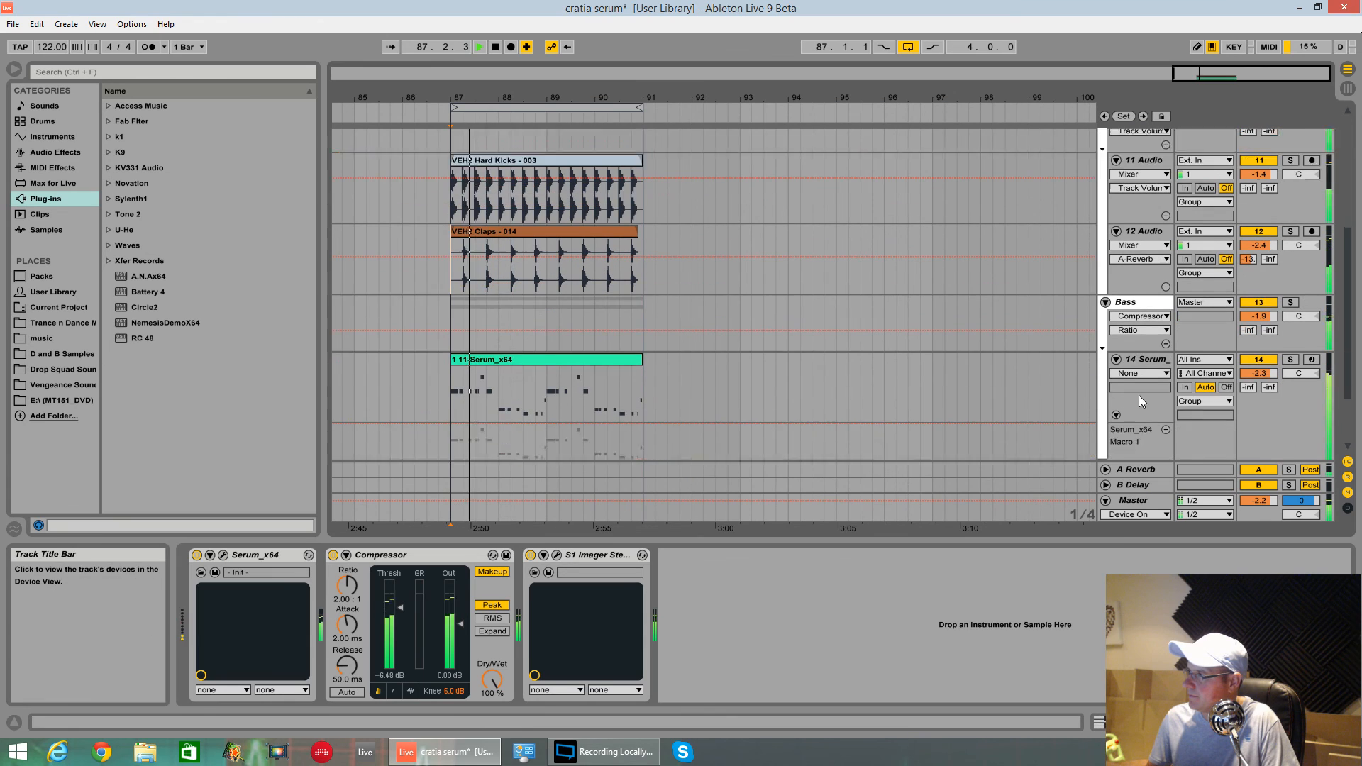
click(1147, 328)
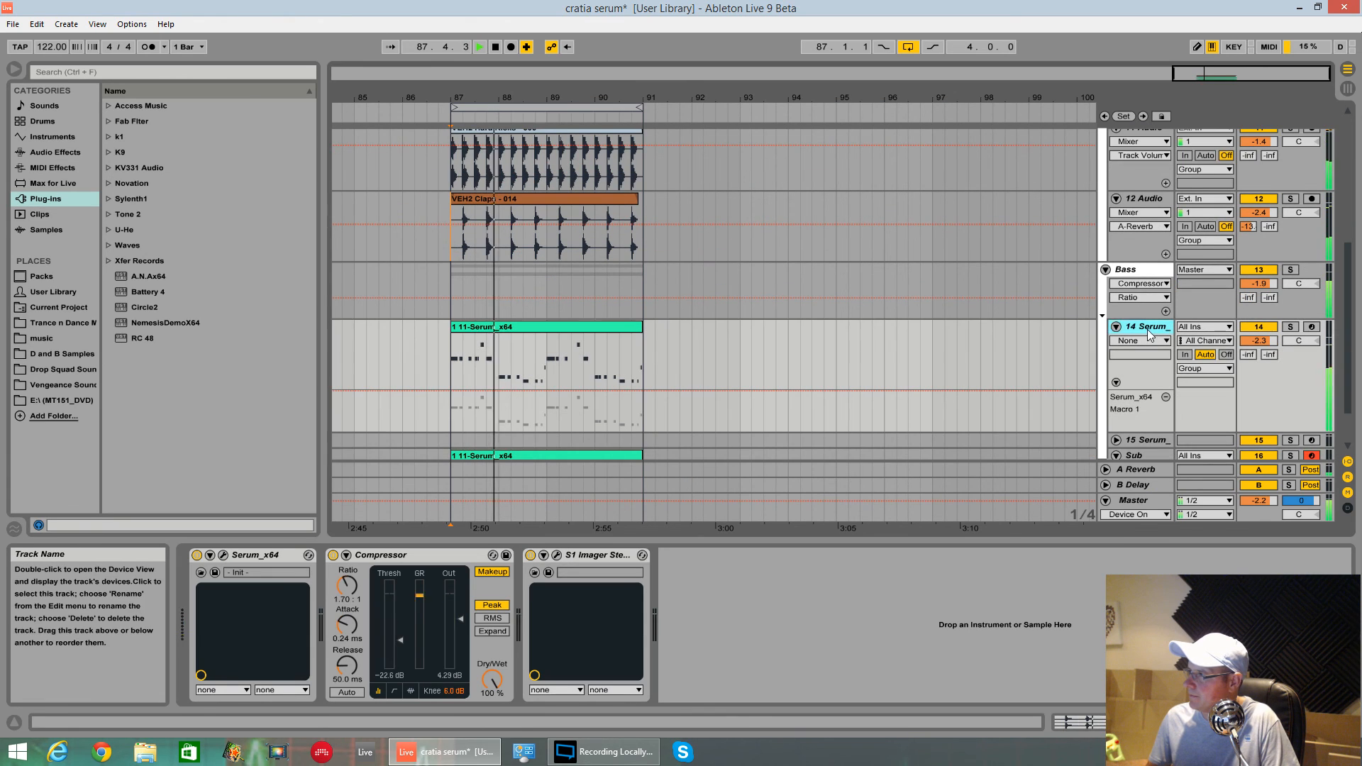
click(223, 556)
double_click(402, 449)
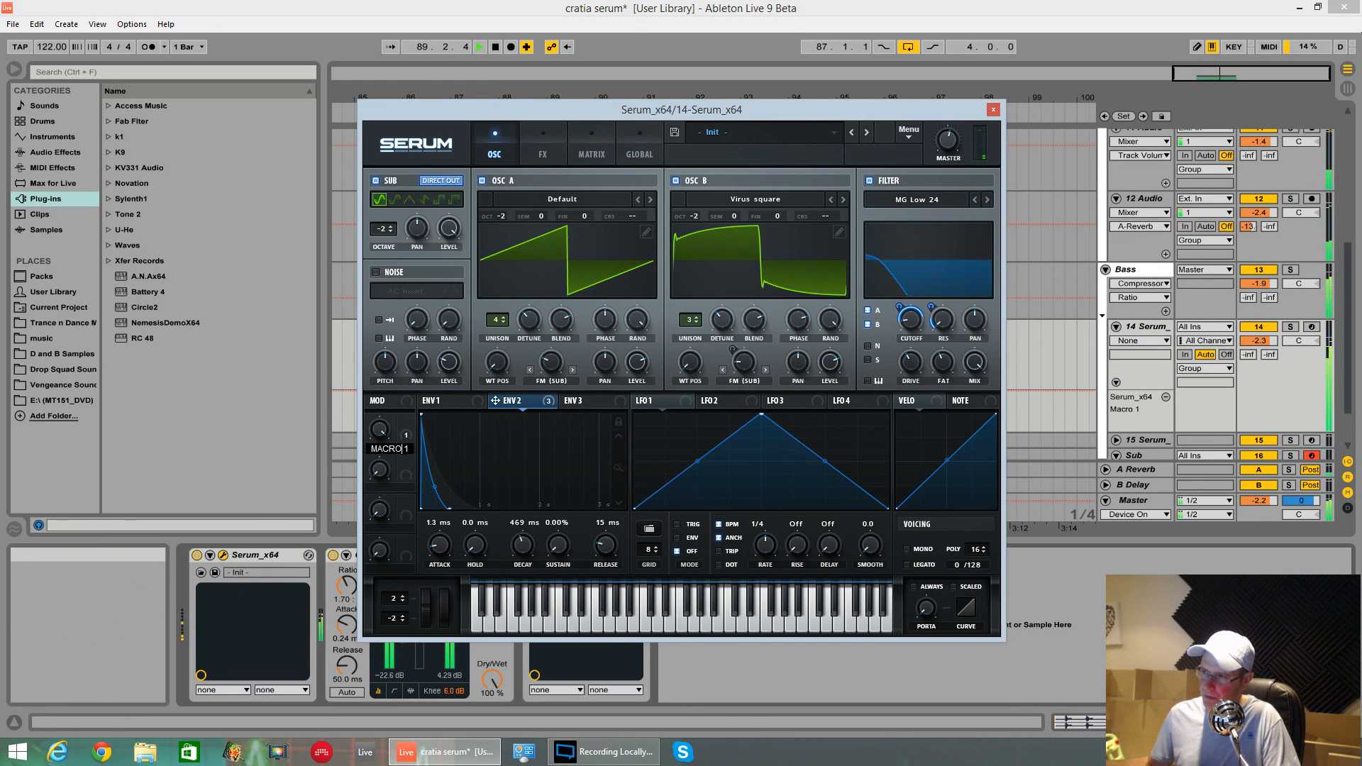
text(MAC)
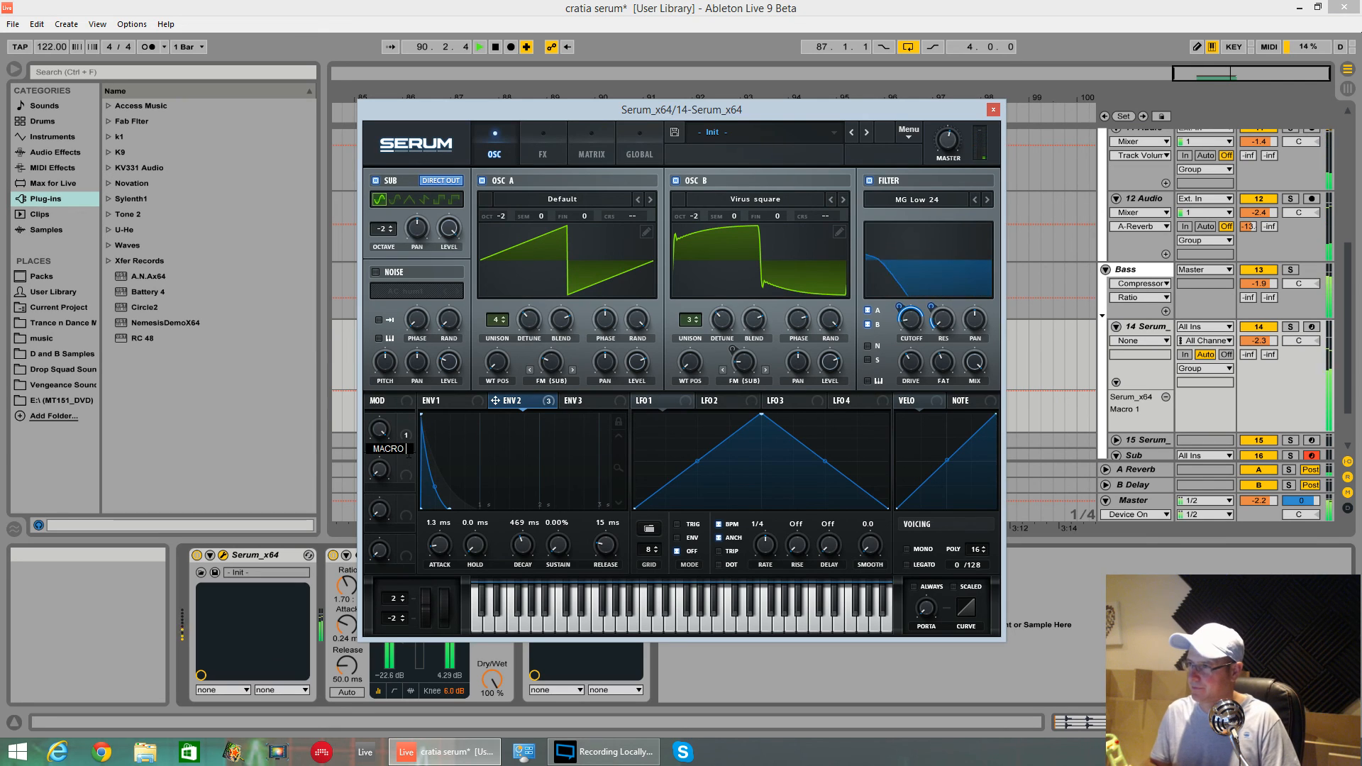
key(BackSpace)
key(BackSpace)
key(BackSpace)
text(Gr)
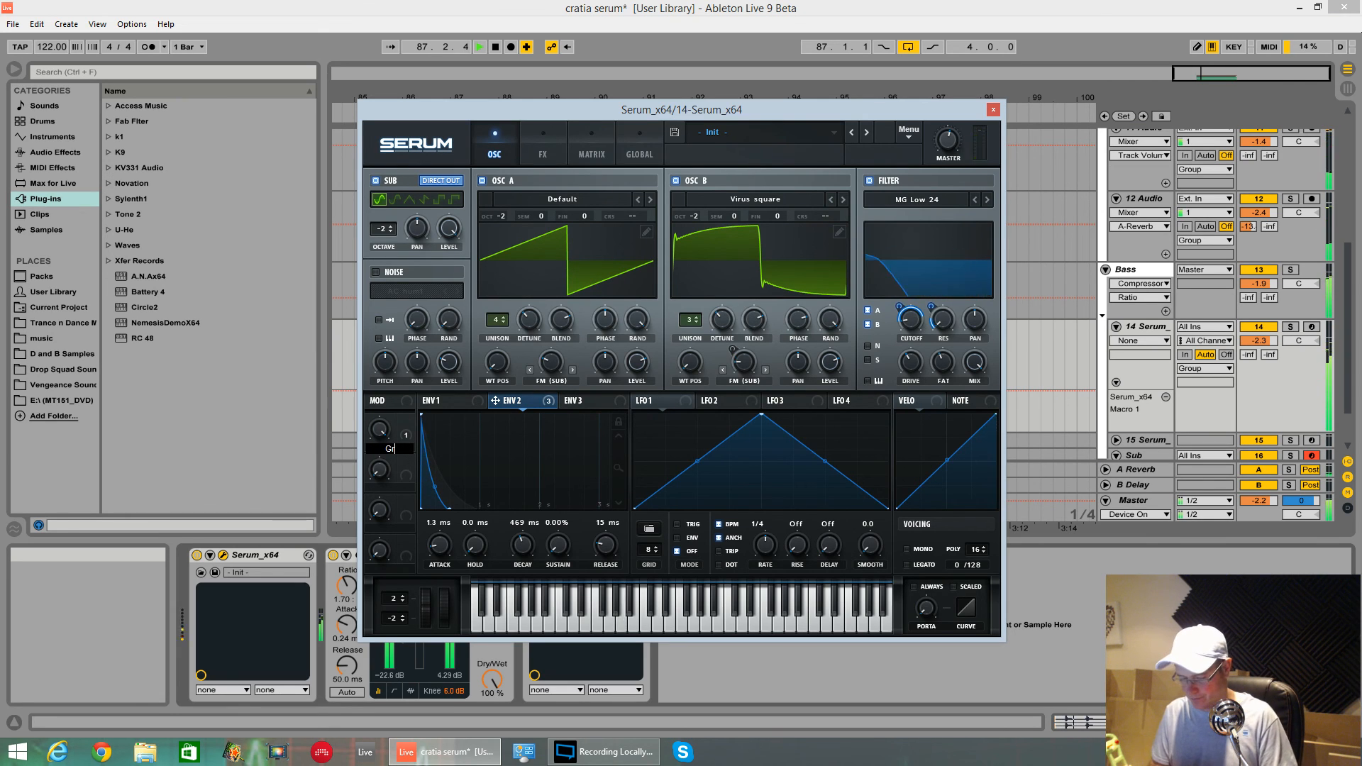
text(it)
key(Return)
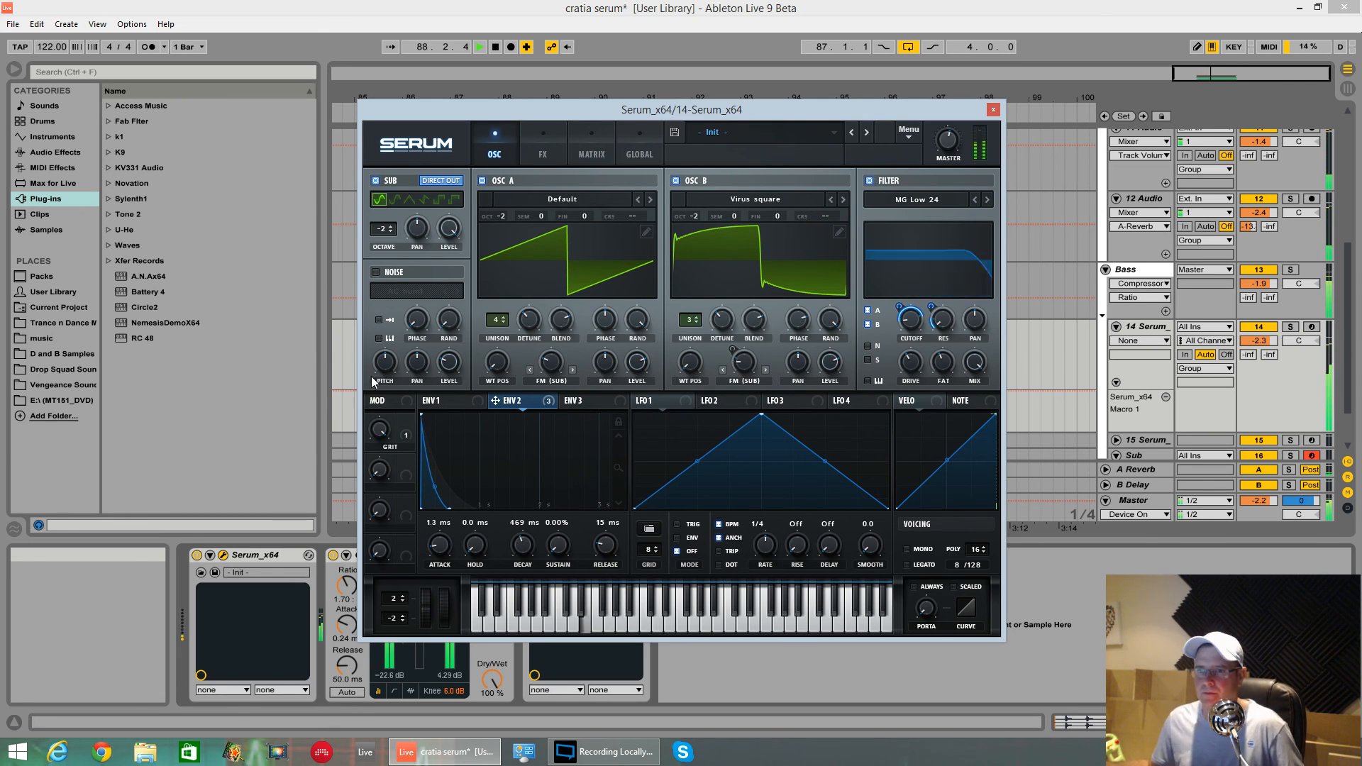
Save the Serum patch as a preset named croatia in the User presets folder.
click(675, 132)
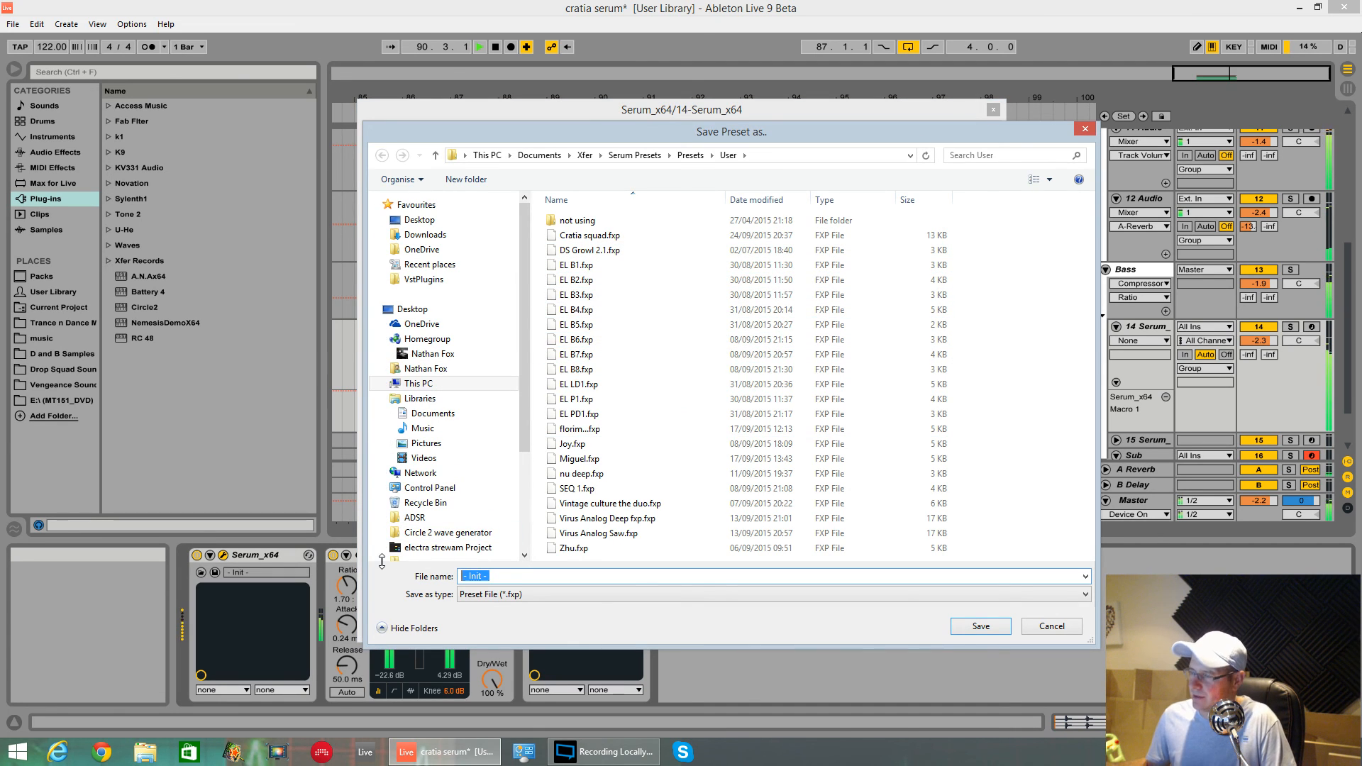
key(BackSpace)
text(croatia)
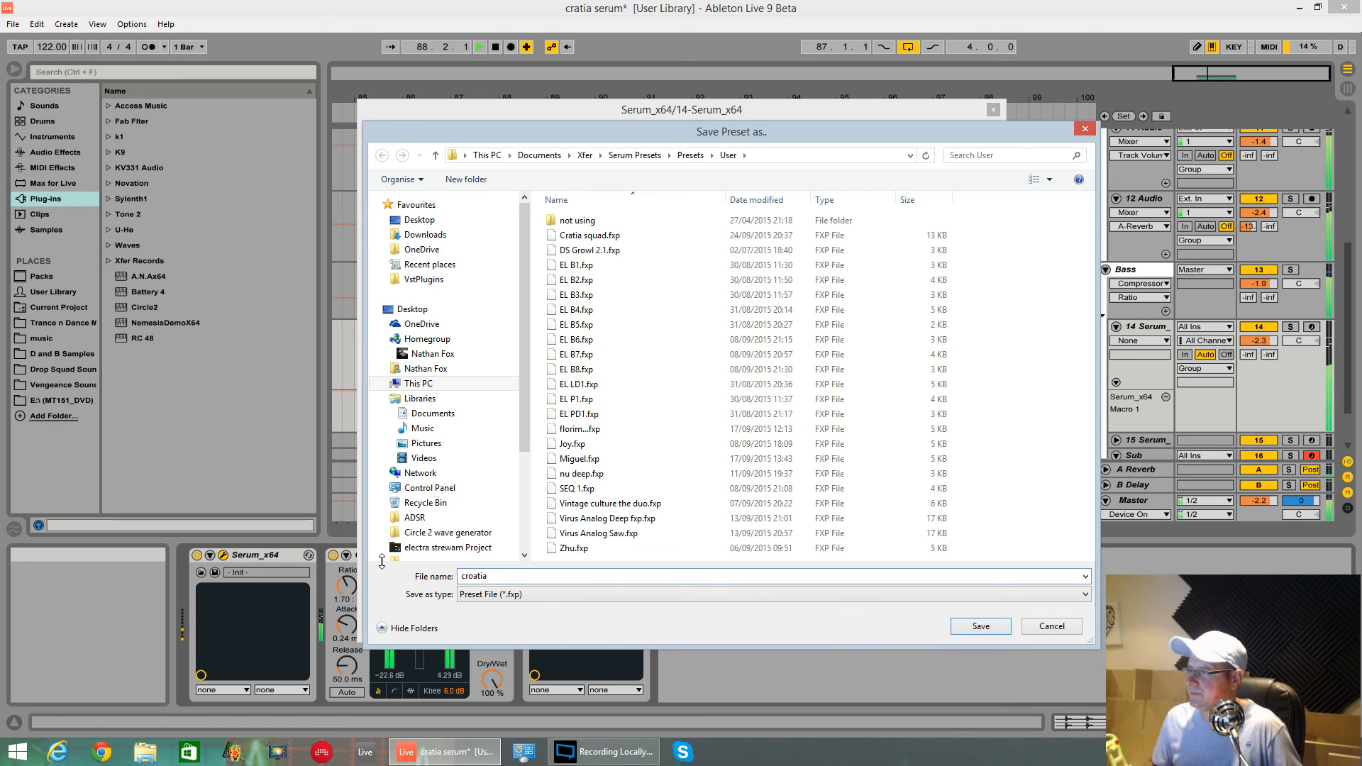
key(Return)
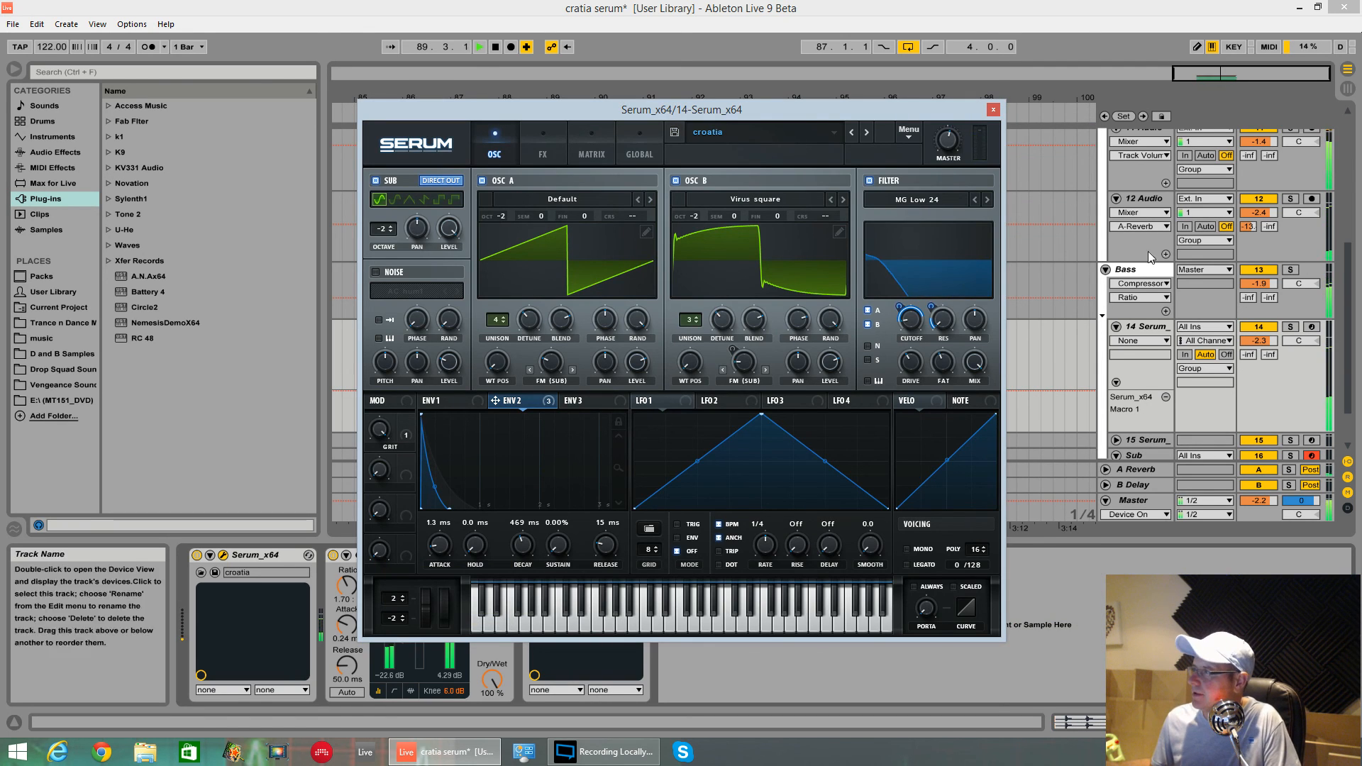
Solo the Bass group to hear it alone, bring the drums back in, and stop playback.
click(1290, 269)
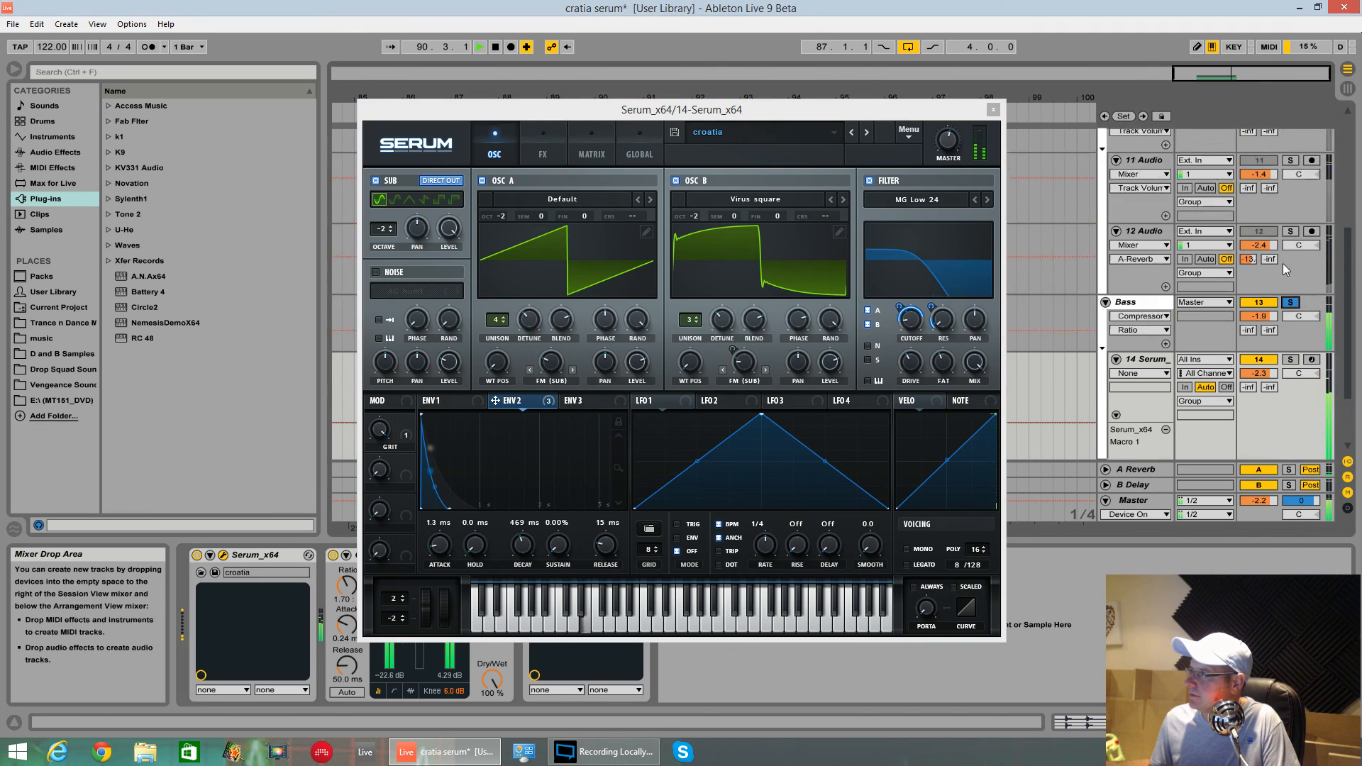
scroll(1260, 298, up, 3)
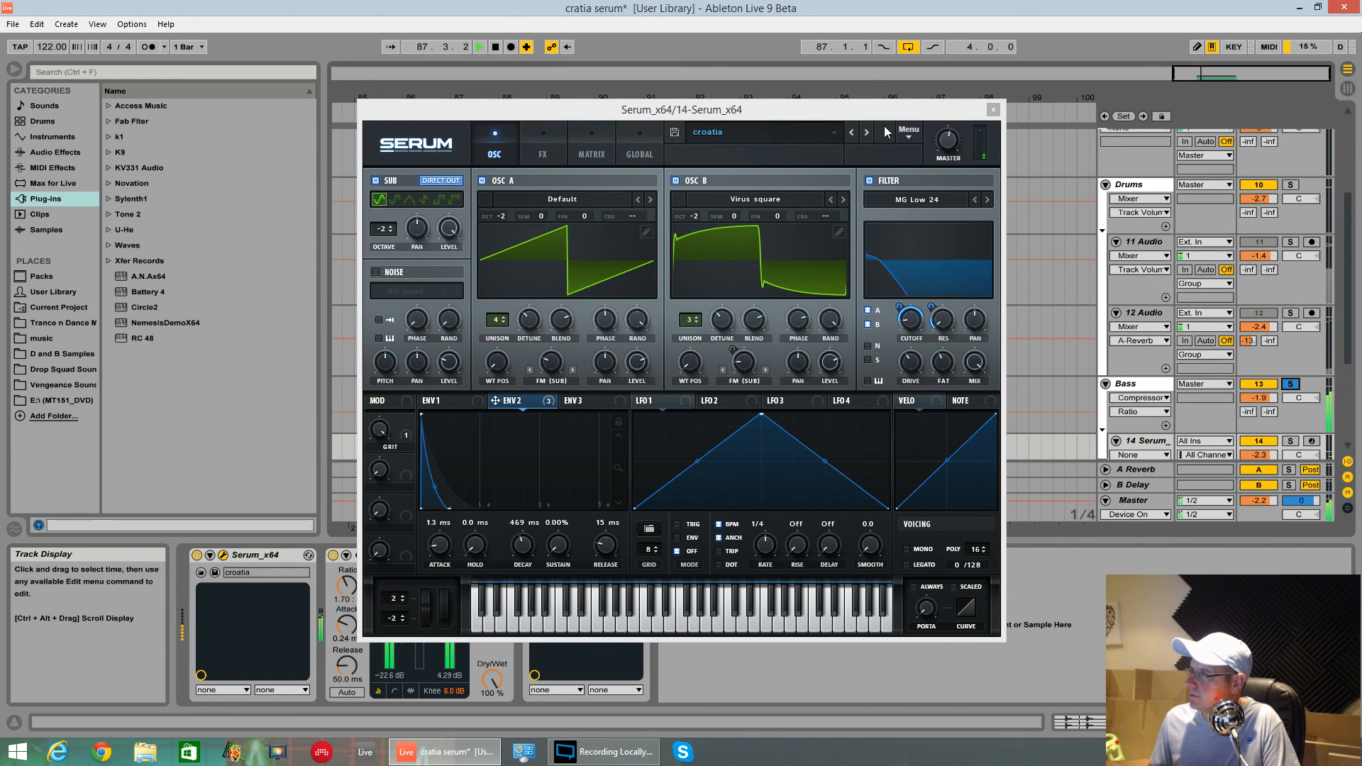
drag(883, 104, 894, 58)
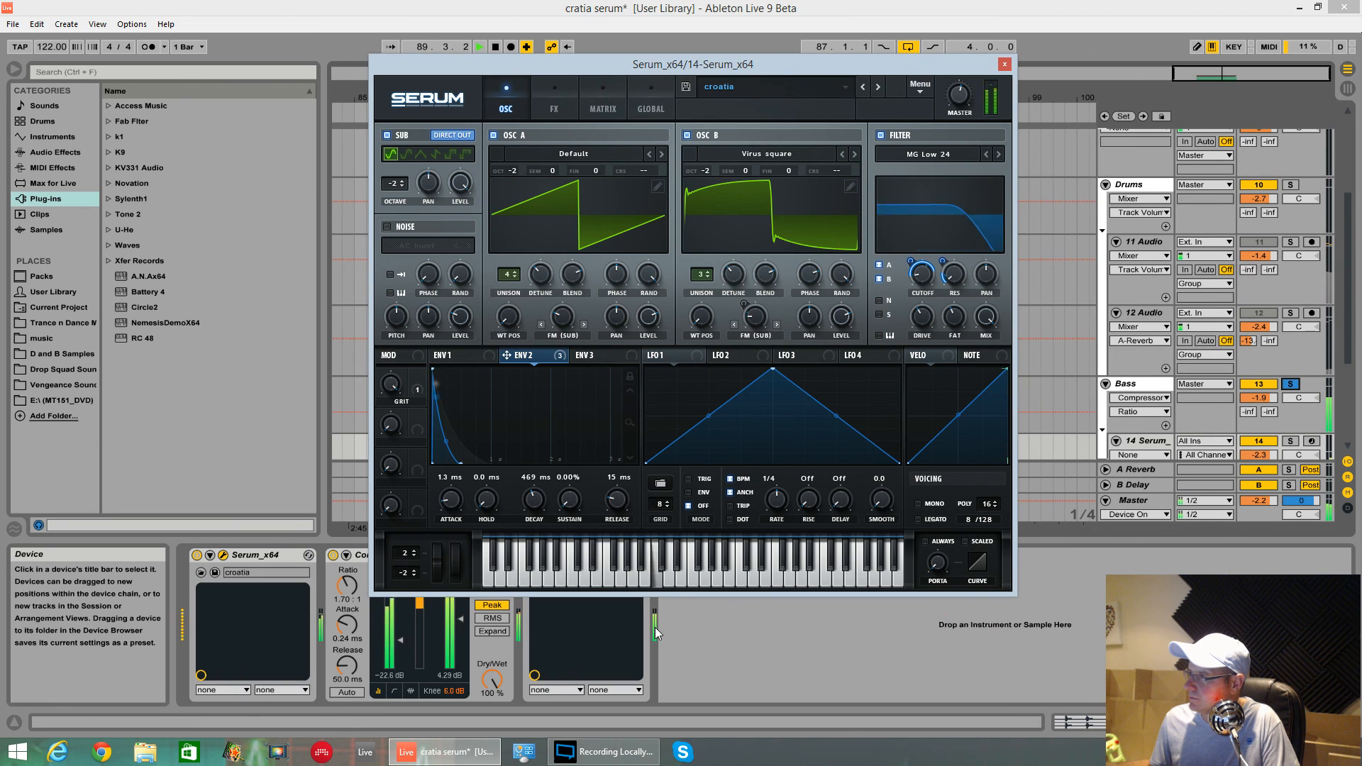
click(1291, 384)
key(space)
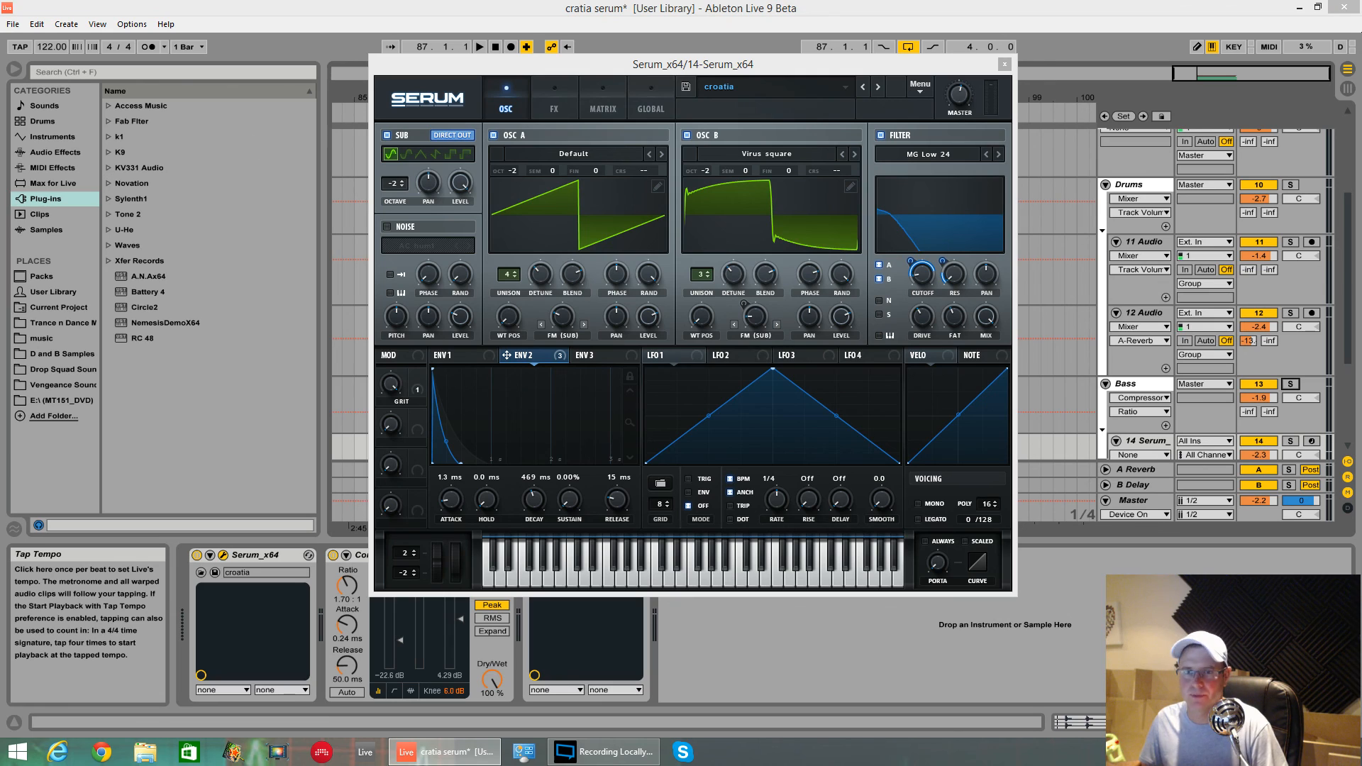
key(alt+Tab)
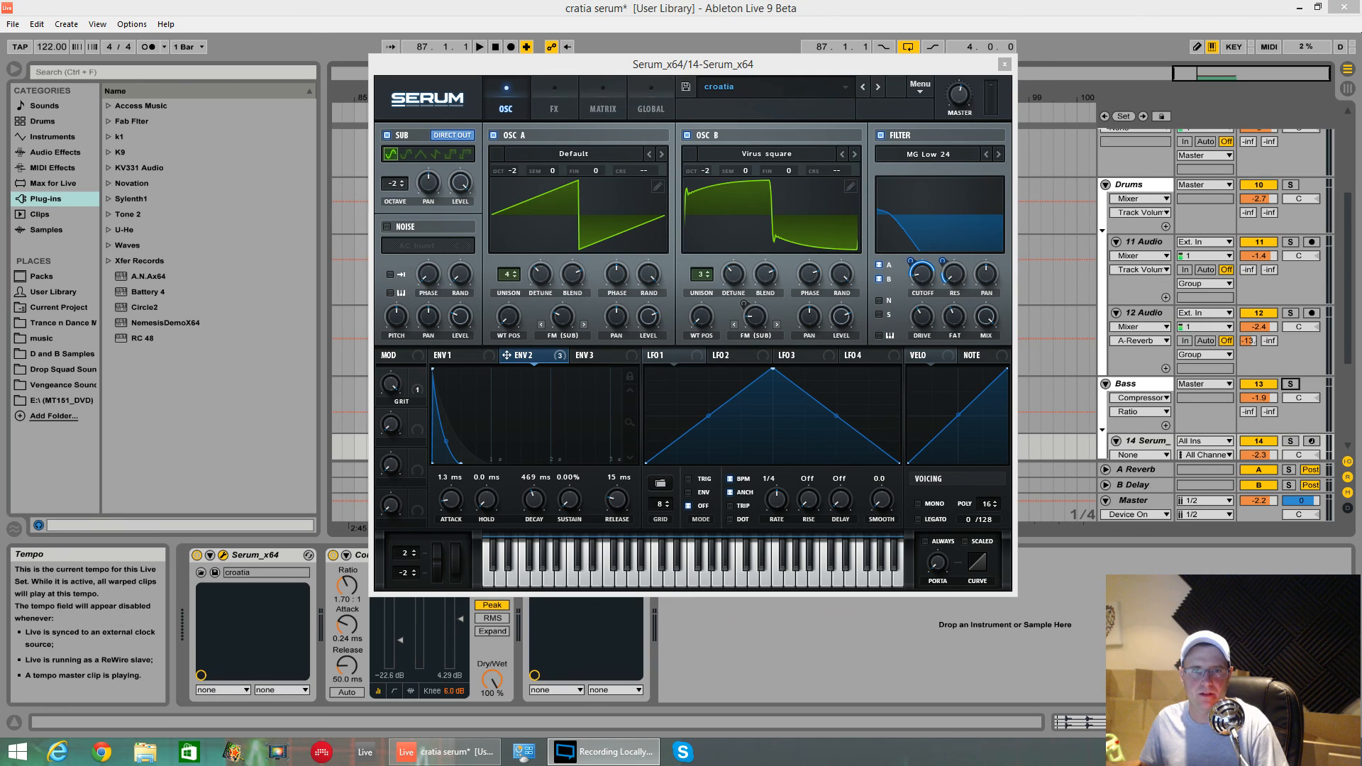